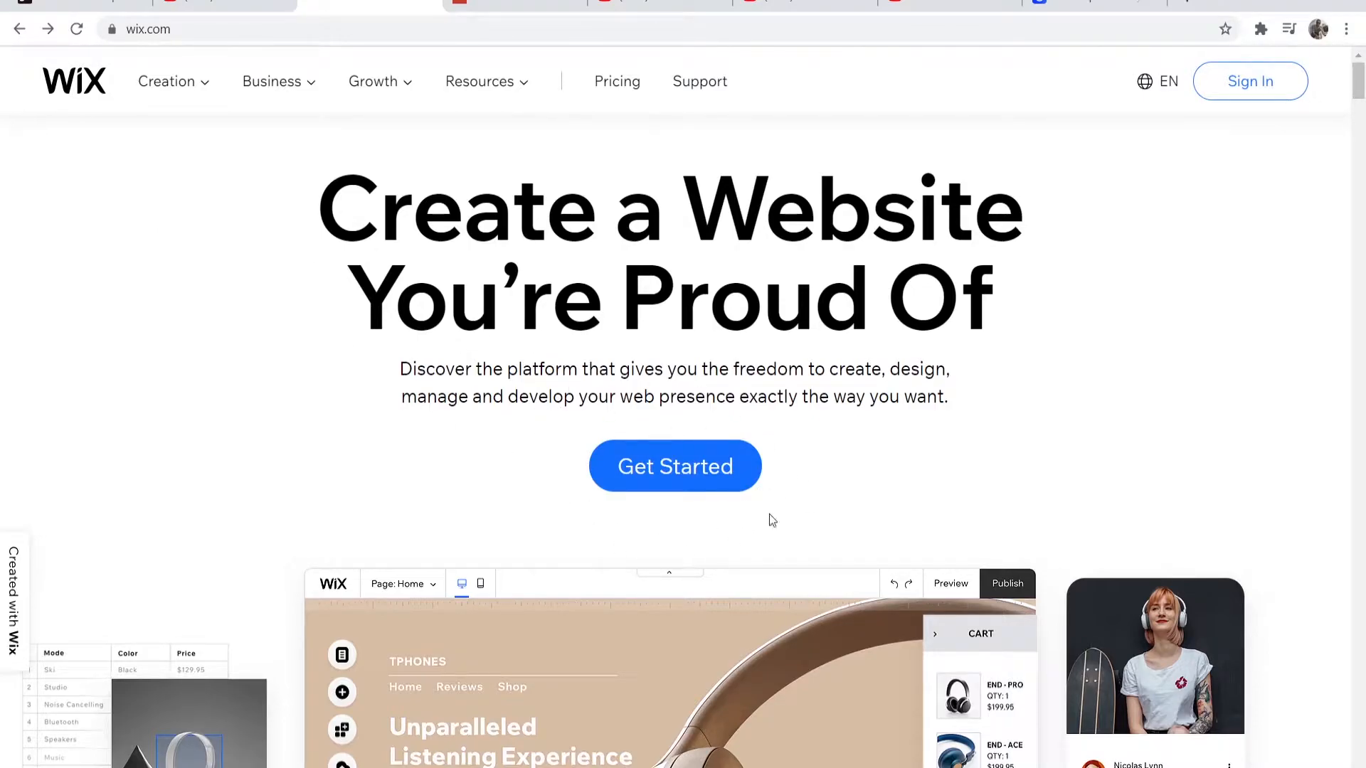
Step: Sign in to Wix and land on the My Sites dashboard listing existing sites
left_click(1234, 91)
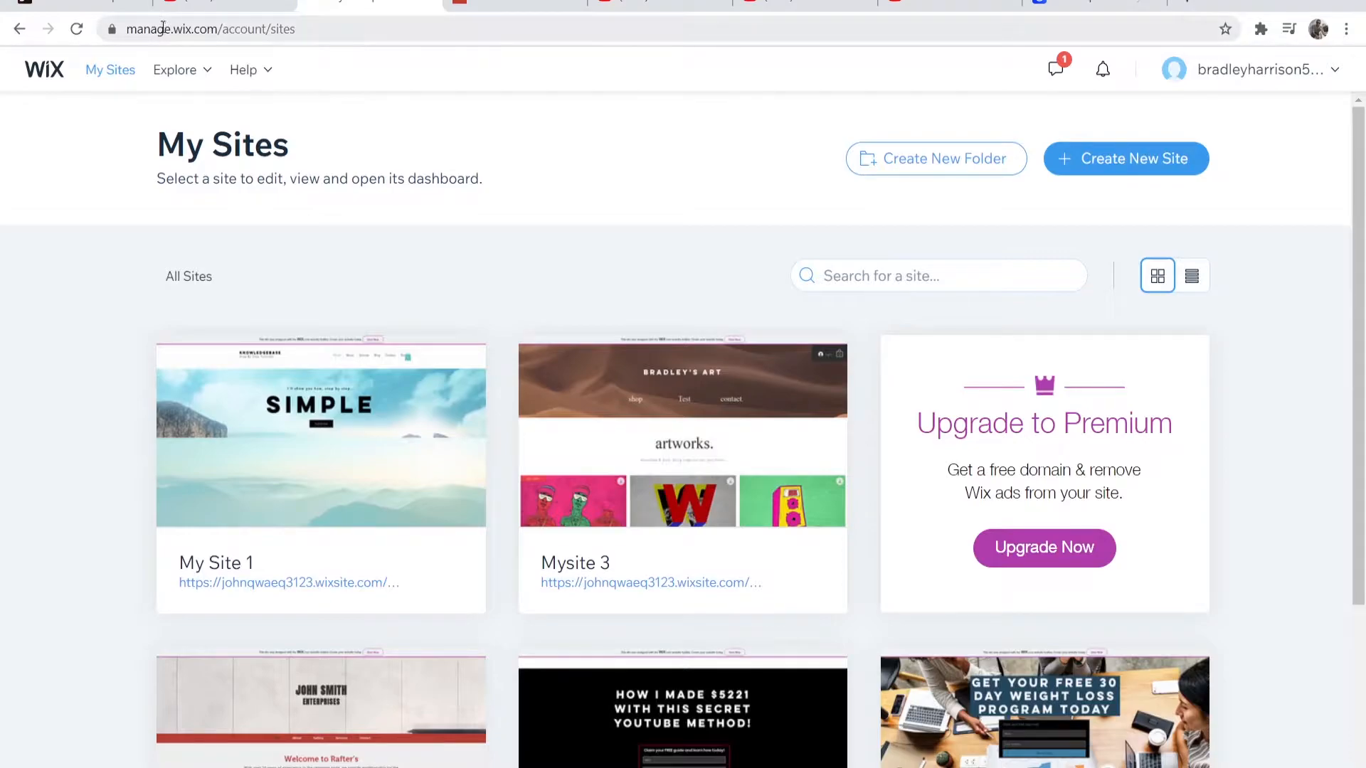
Step: Create a new site from My Sites to reach the website-type question
left_click_drag(163, 146, 273, 146)
left_click(238, 83)
left_click(1167, 161)
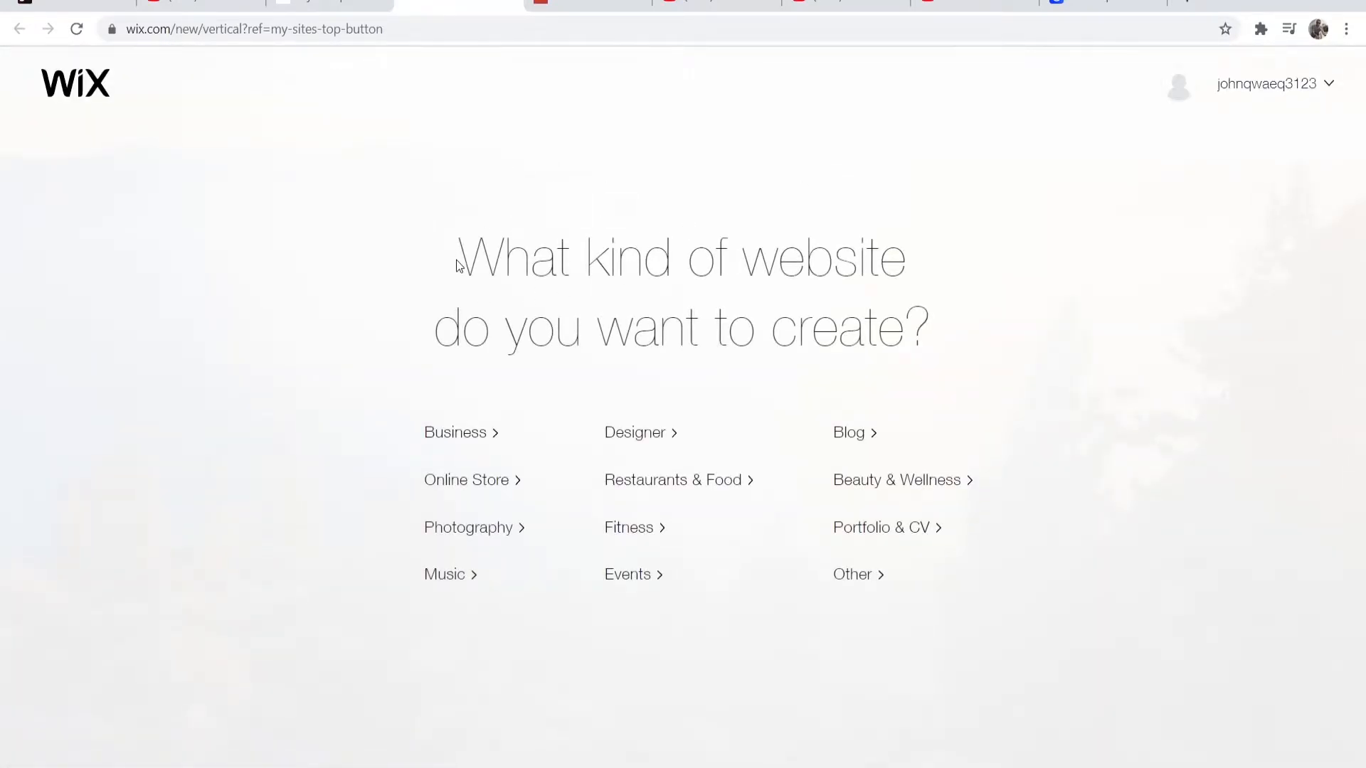
left_click_drag(460, 256, 939, 327)
left_click(941, 310)
Step: Pick Photography, filter to Events & Portraits, and open the Photographer template for editing
left_click(464, 534)
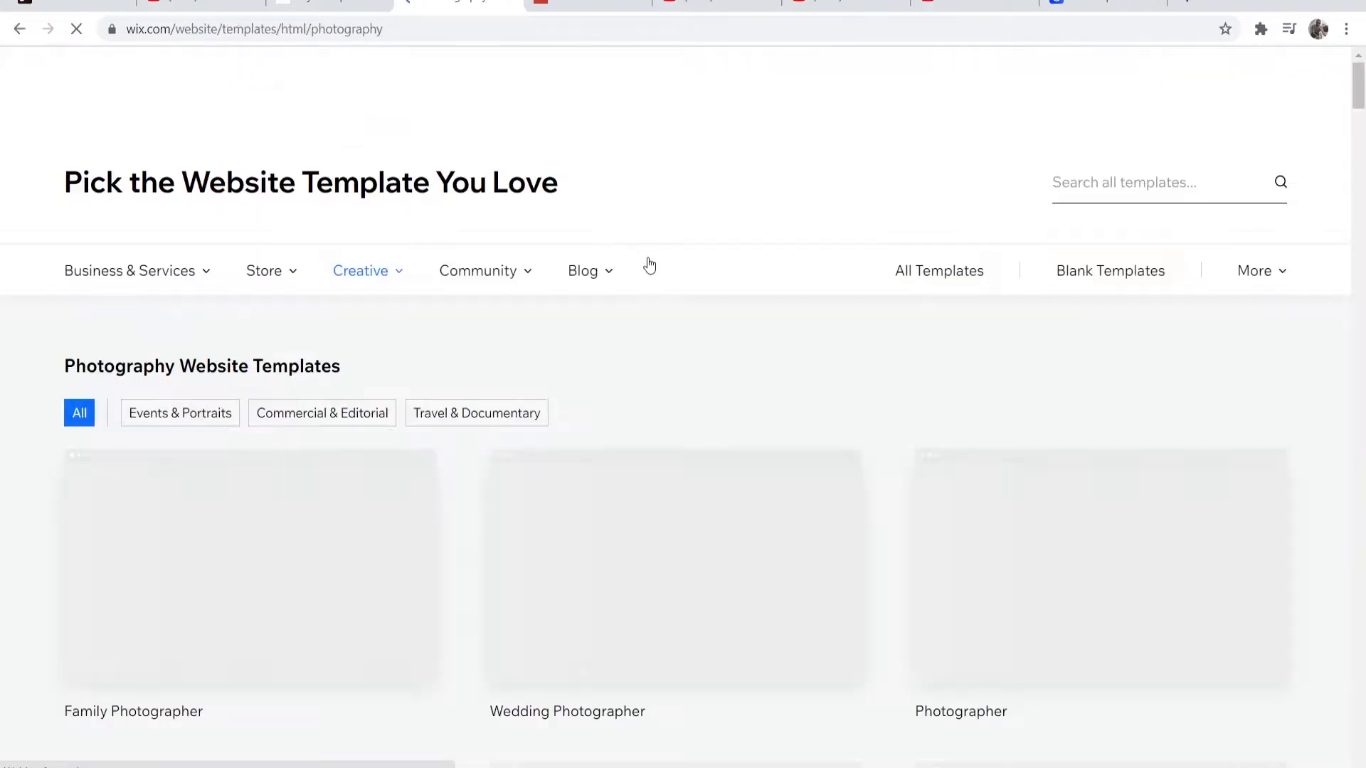
scroll(302, 214, "down", 1)
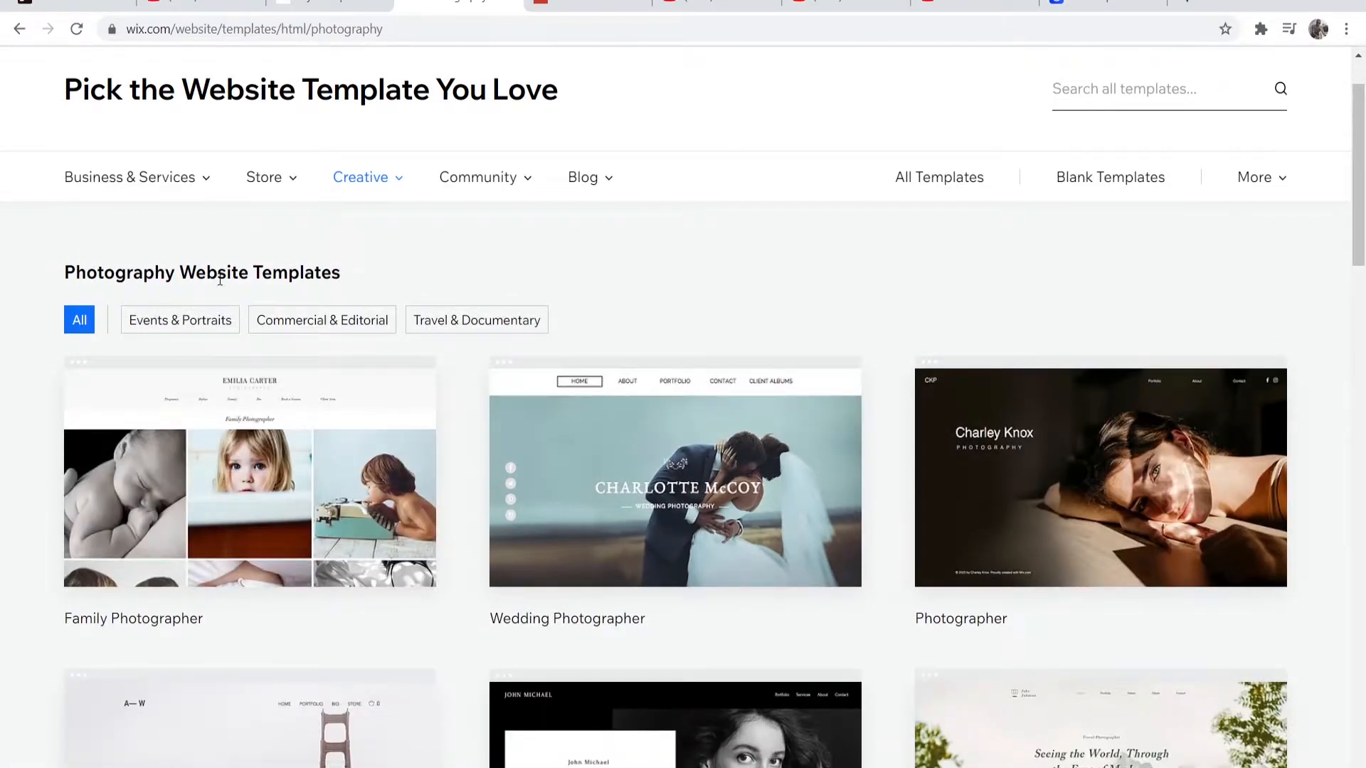
scroll(269, 268, "down", 4)
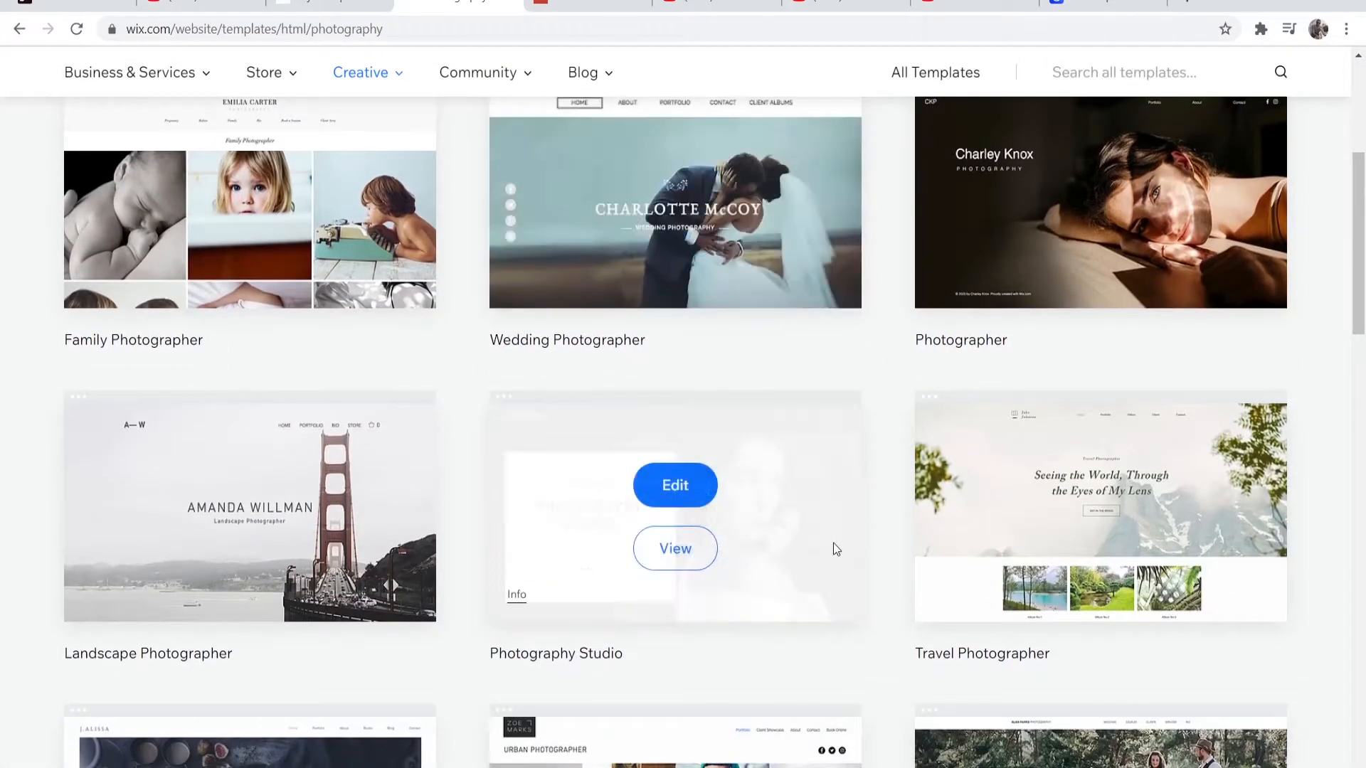
scroll(1071, 495, "down", 5)
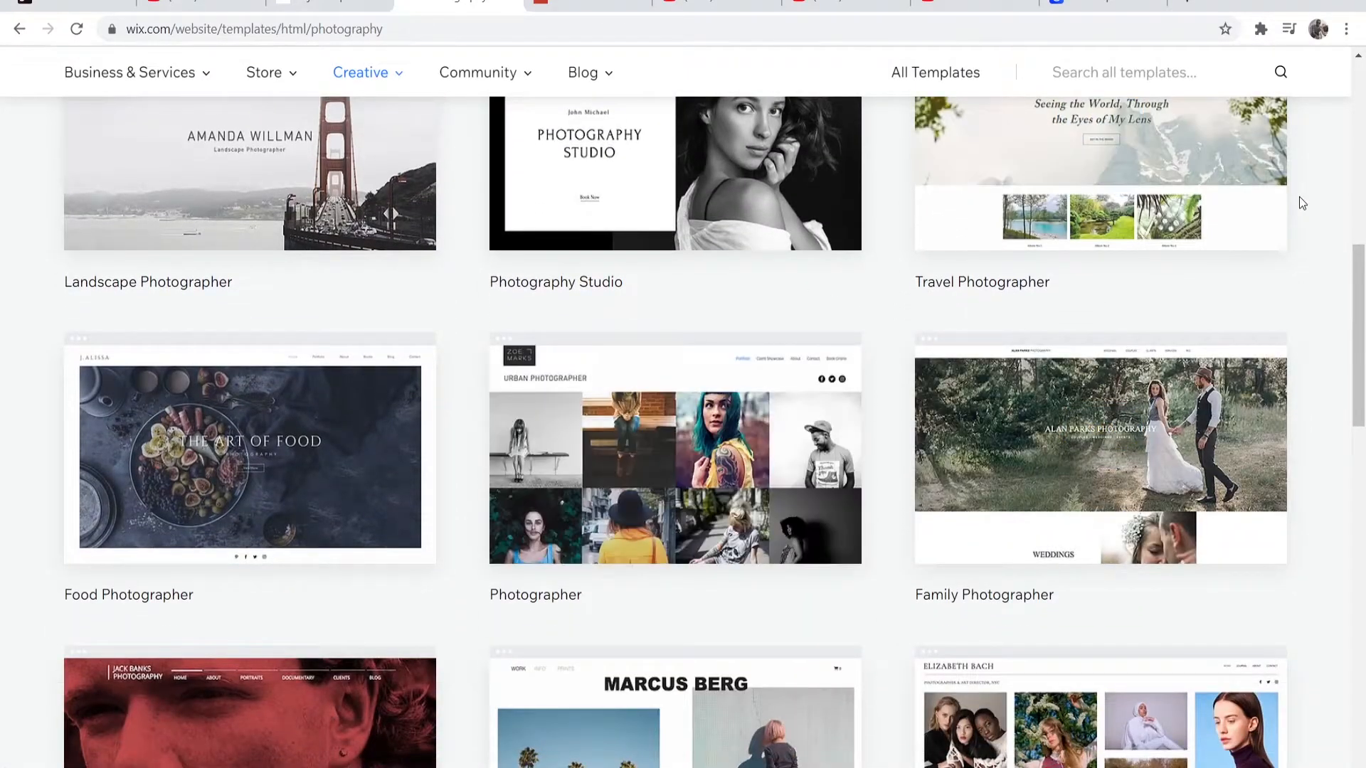
scroll(689, 324, "down", 6)
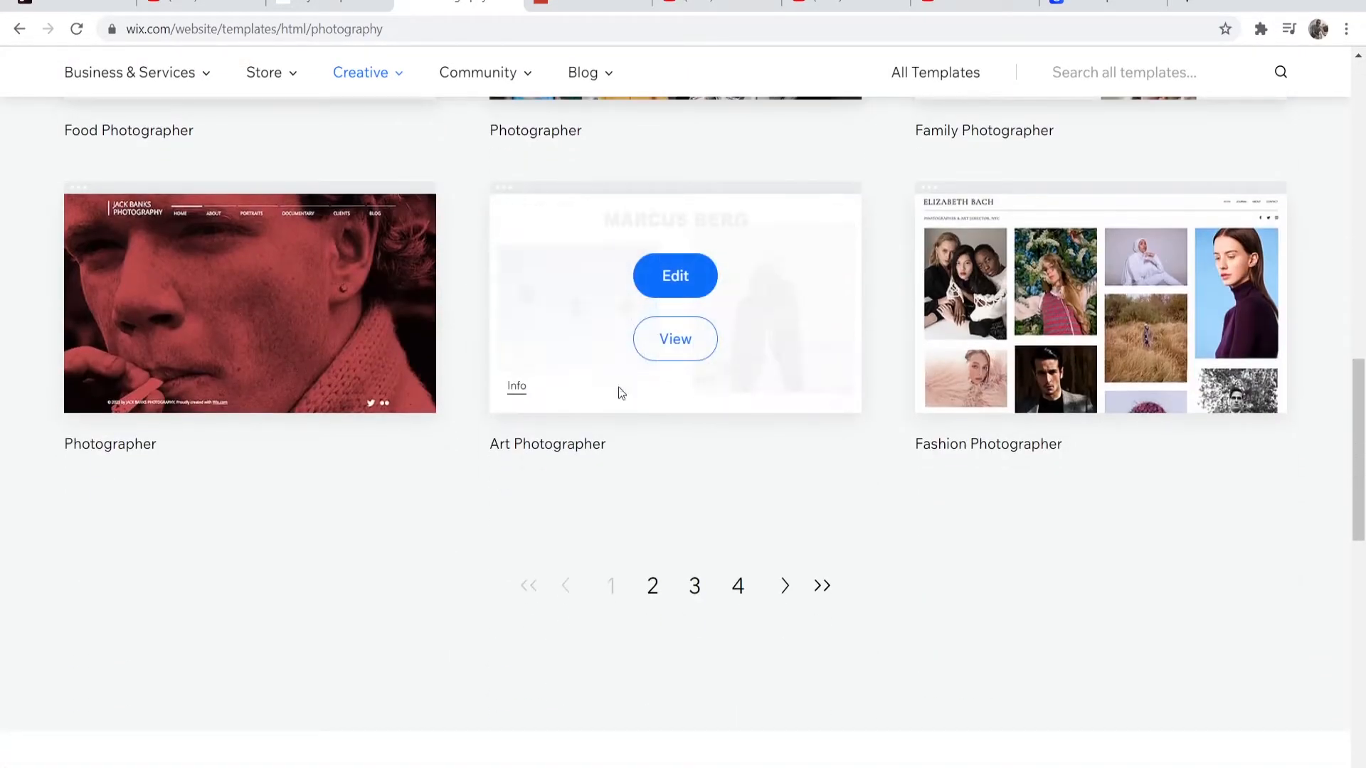
scroll(752, 337, "up", 15)
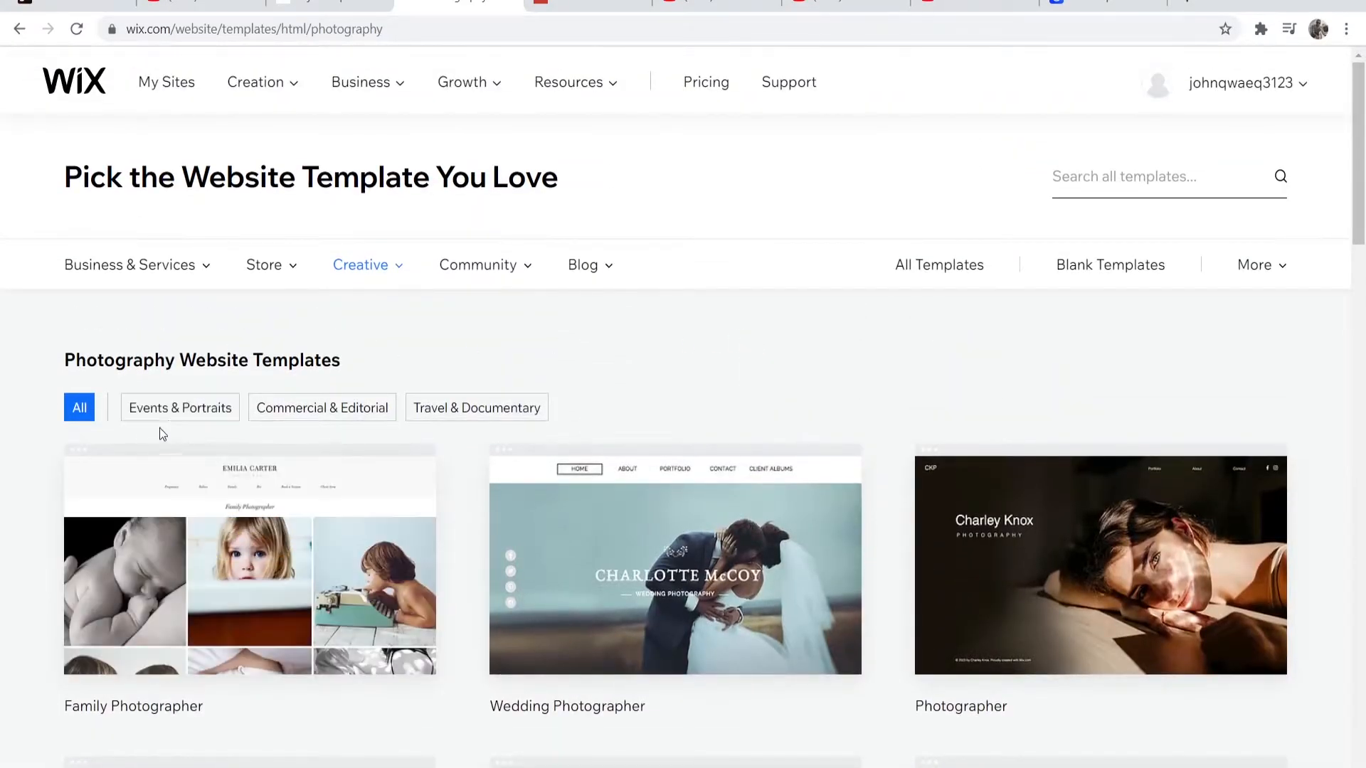
left_click(178, 411)
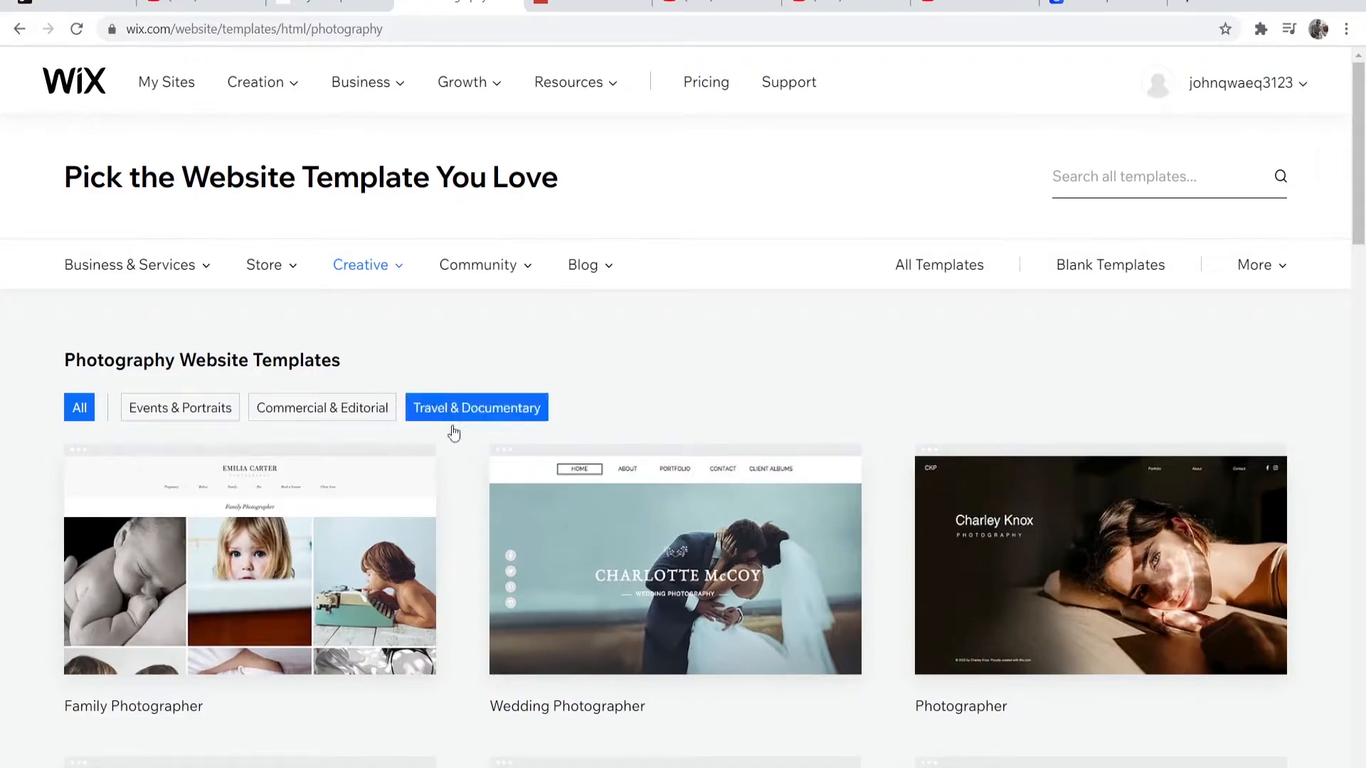
left_click_drag(1362, 121, 1362, 331)
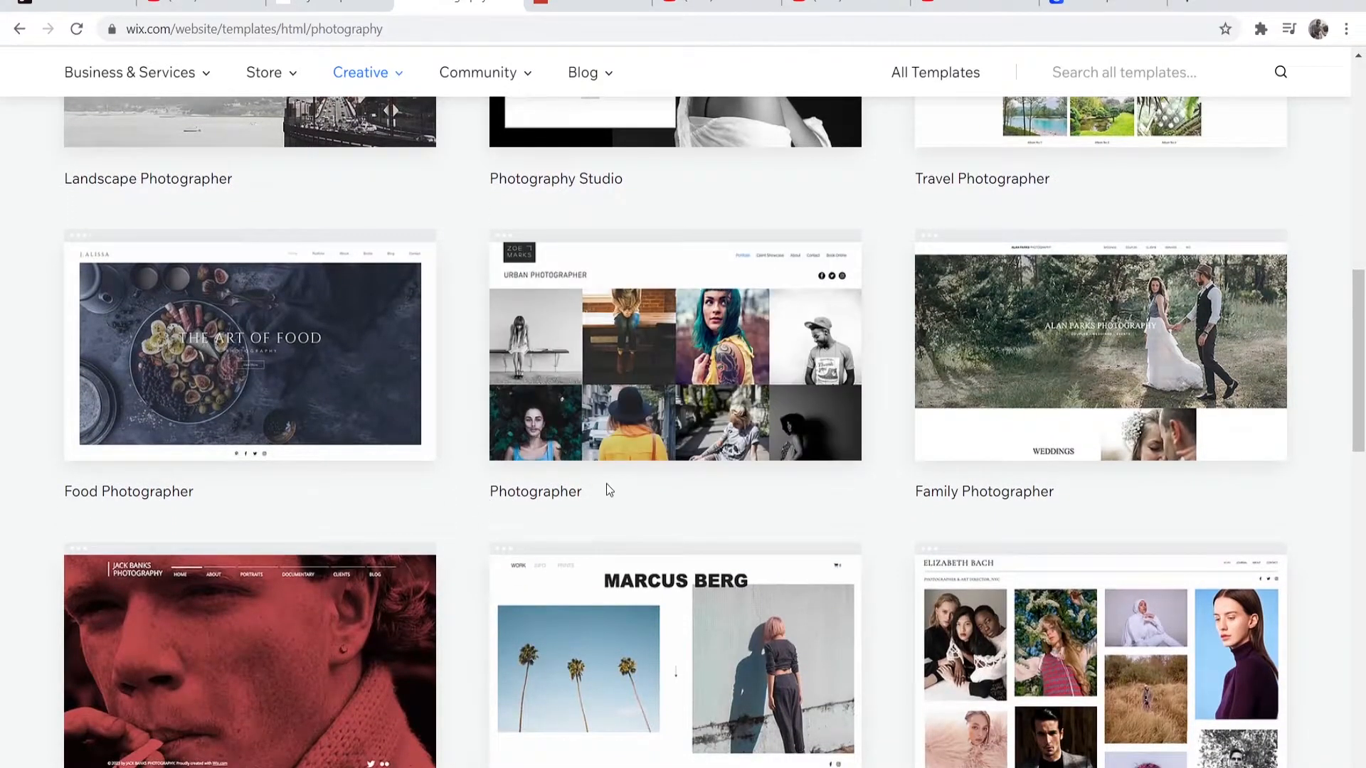
mouse_move(600, 383)
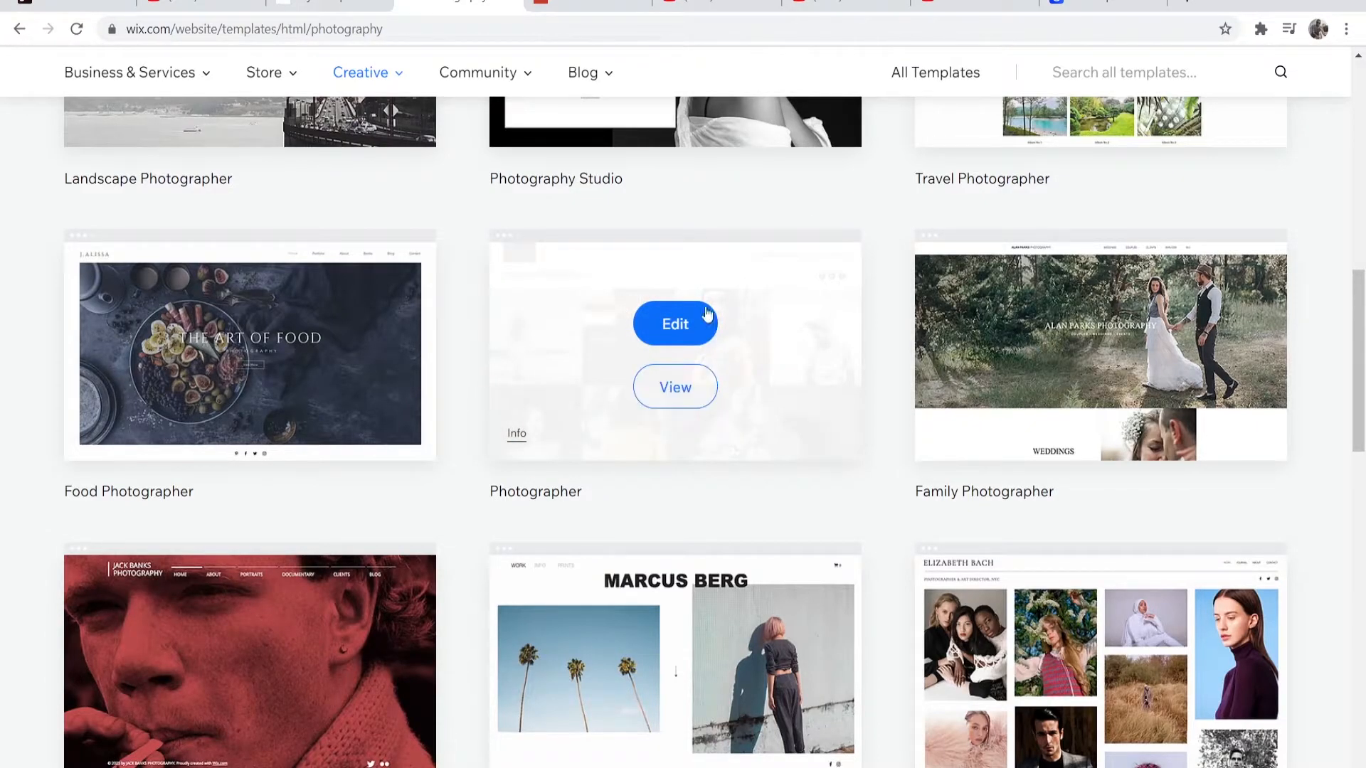
left_click(665, 330)
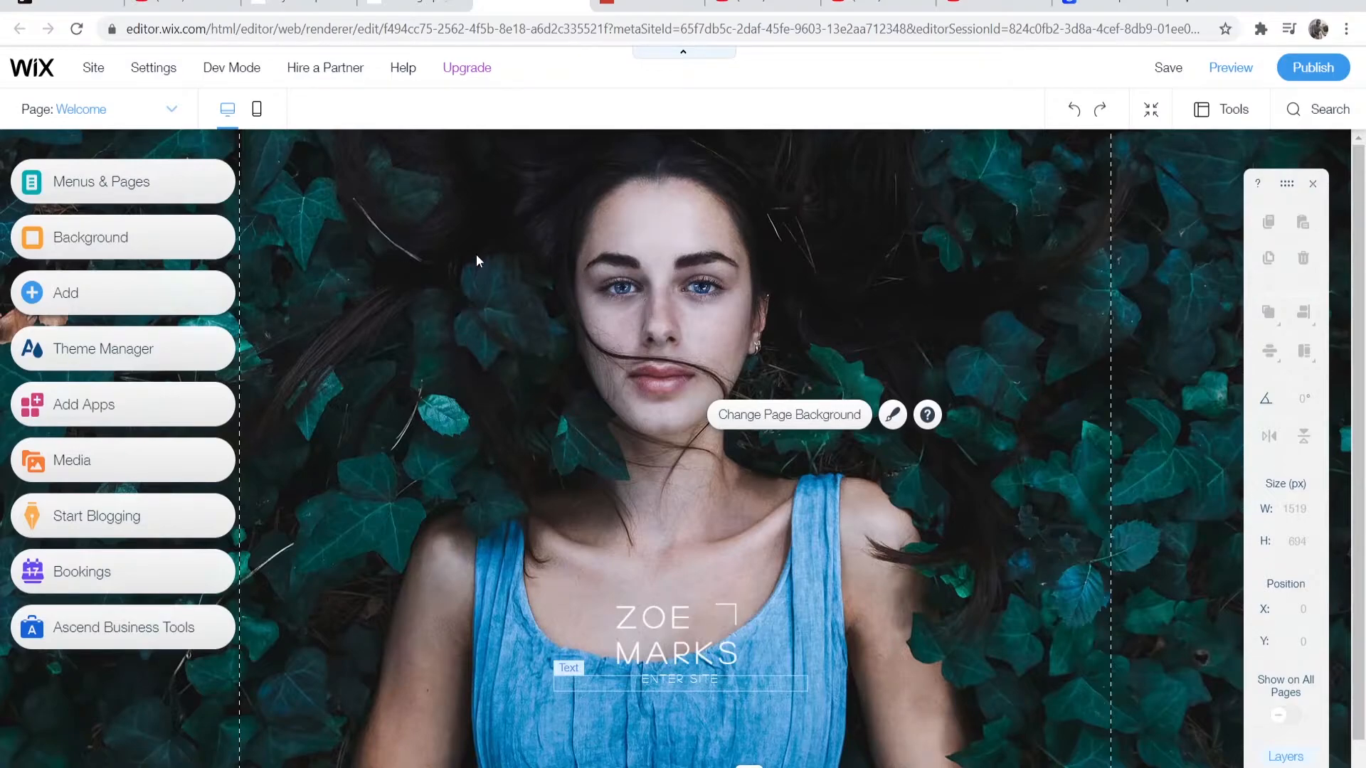
Step: Show the template's page list: Welcome, Portfolio, Client Showcase, About, Contact and Bookings
left_click(91, 119)
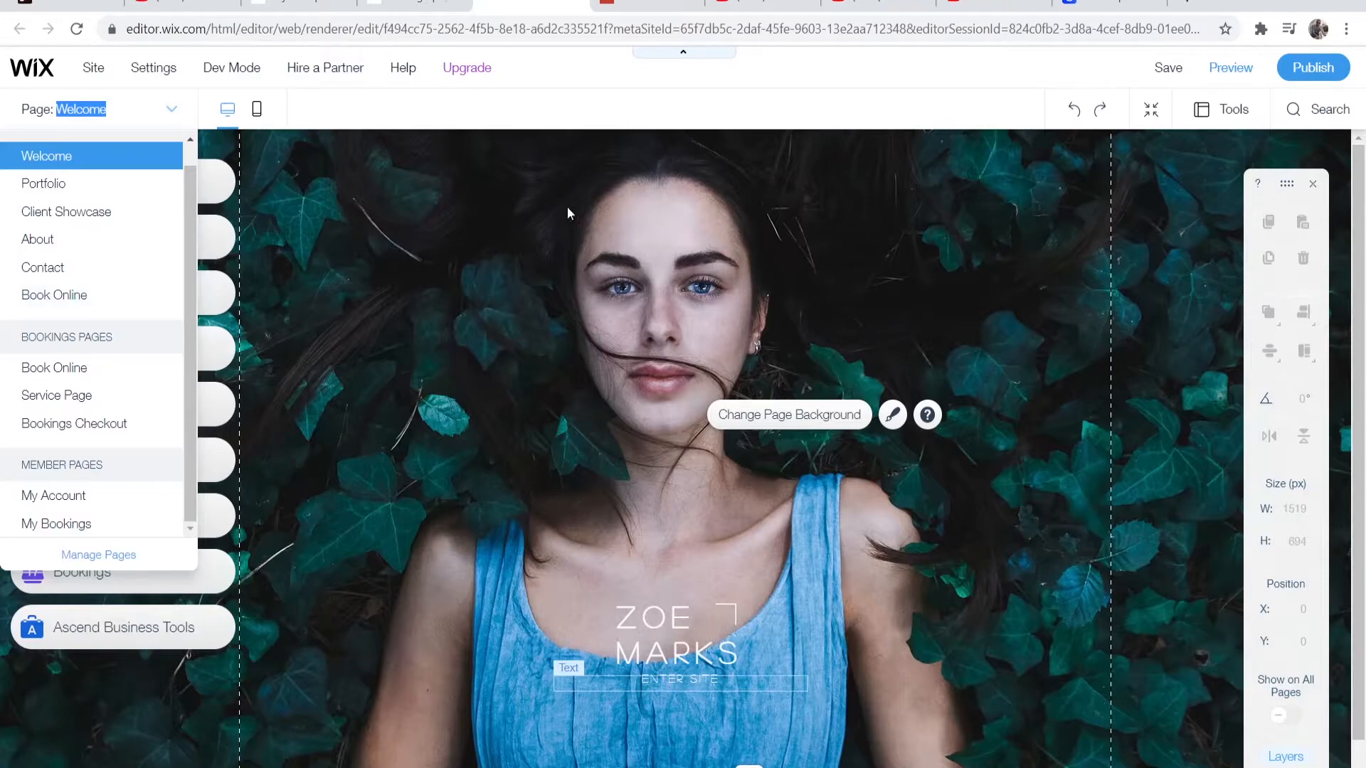
Step: Delete the Welcome page in Manage Pages and display the Portfolio page
left_click(97, 554)
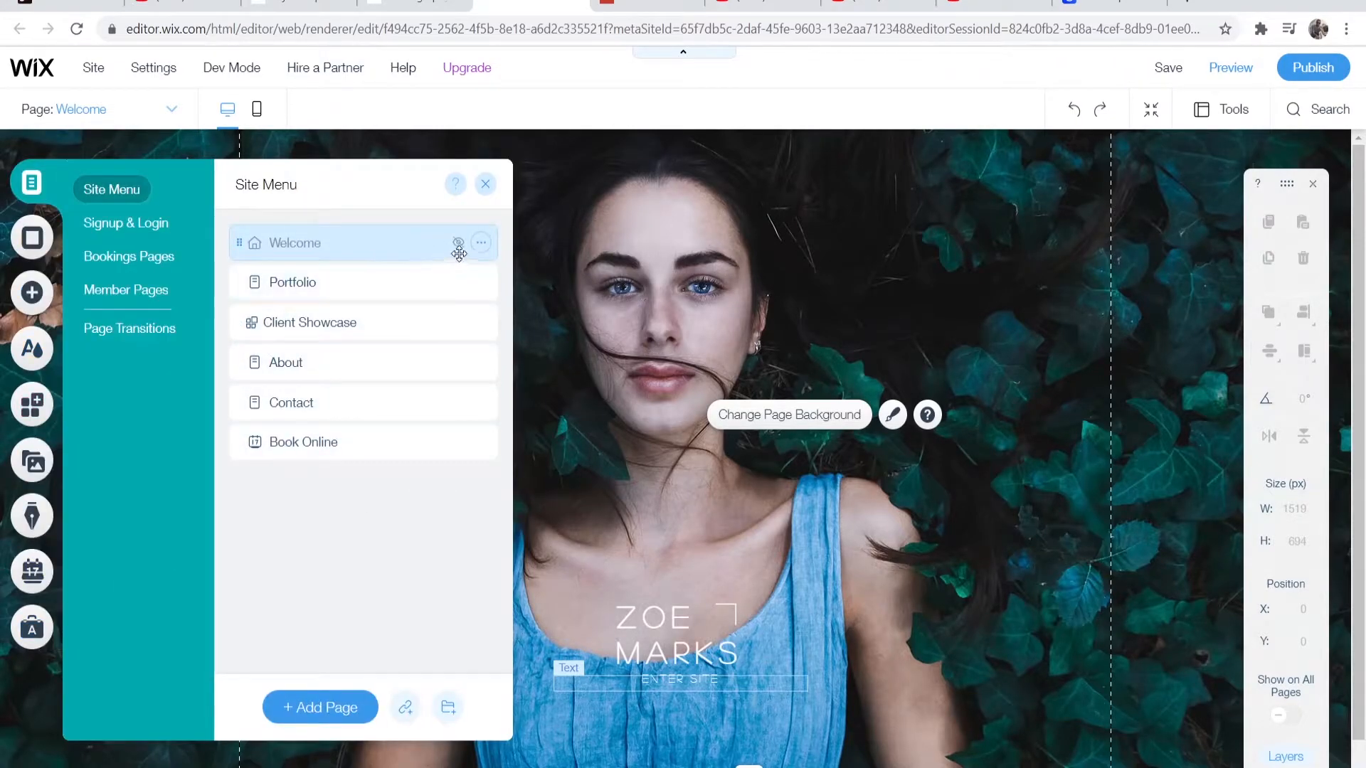
left_click(482, 244)
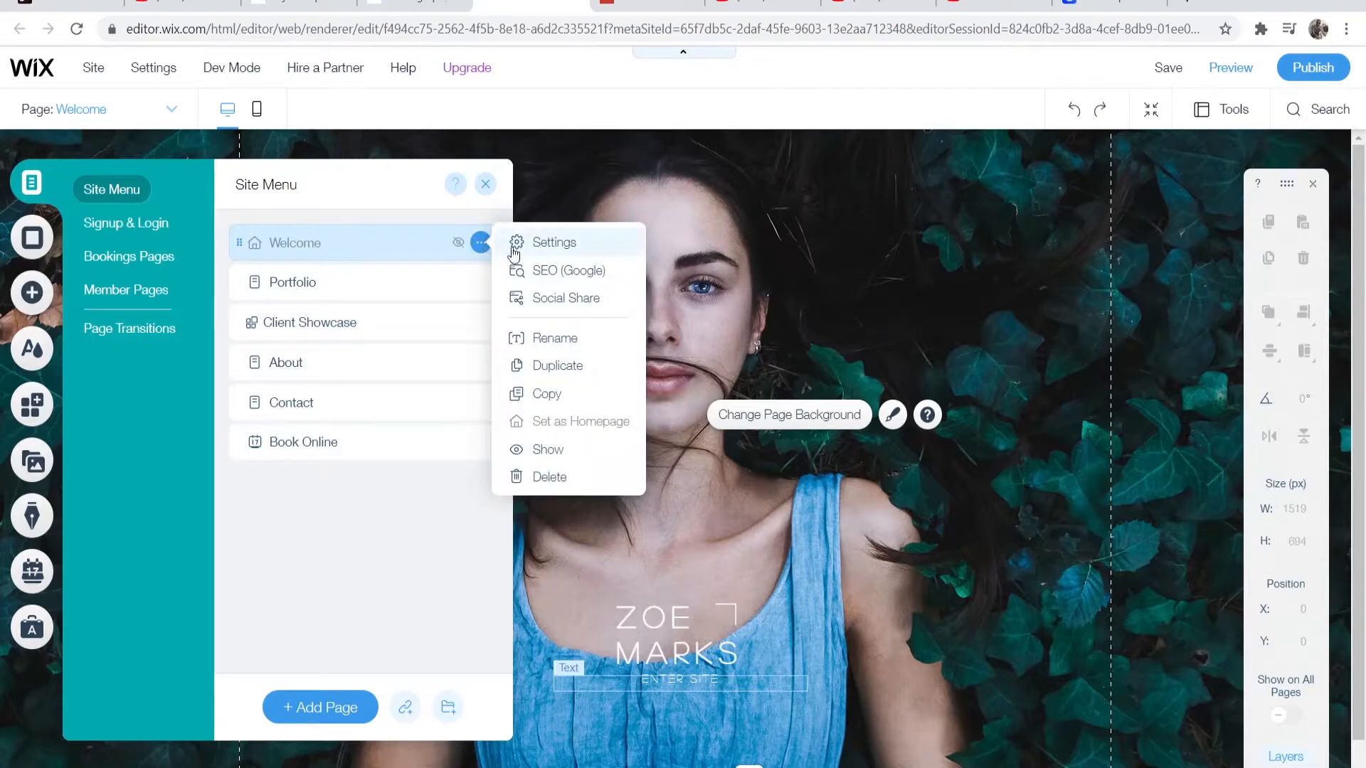
left_click(548, 474)
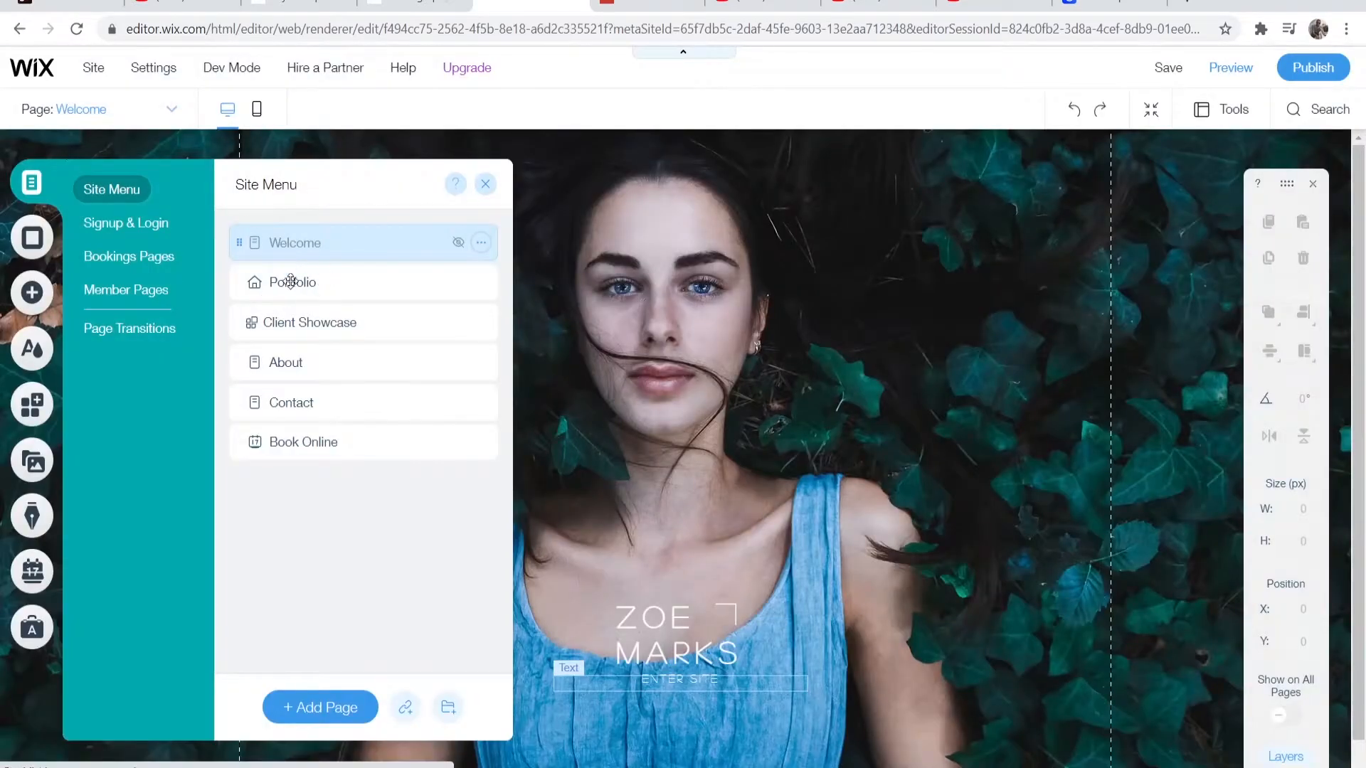
left_click(305, 281)
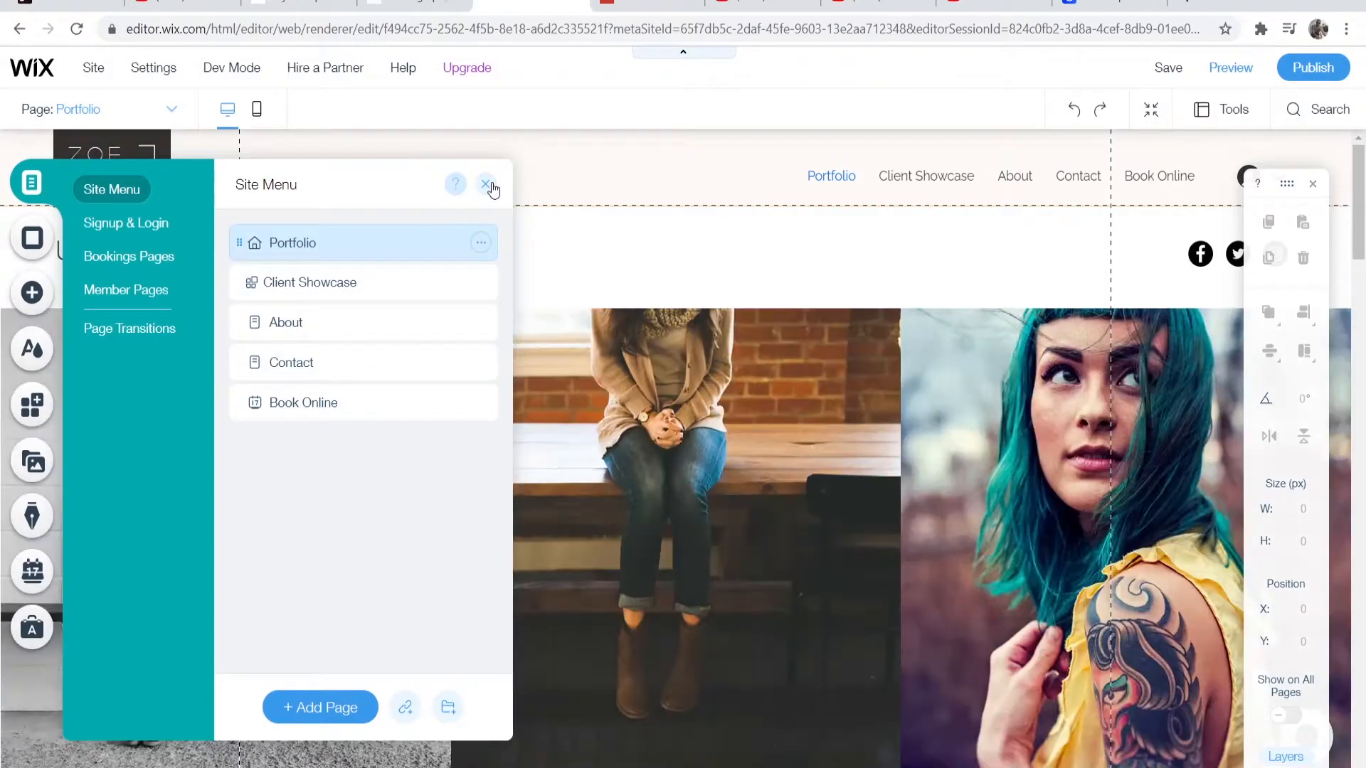
left_click(485, 184)
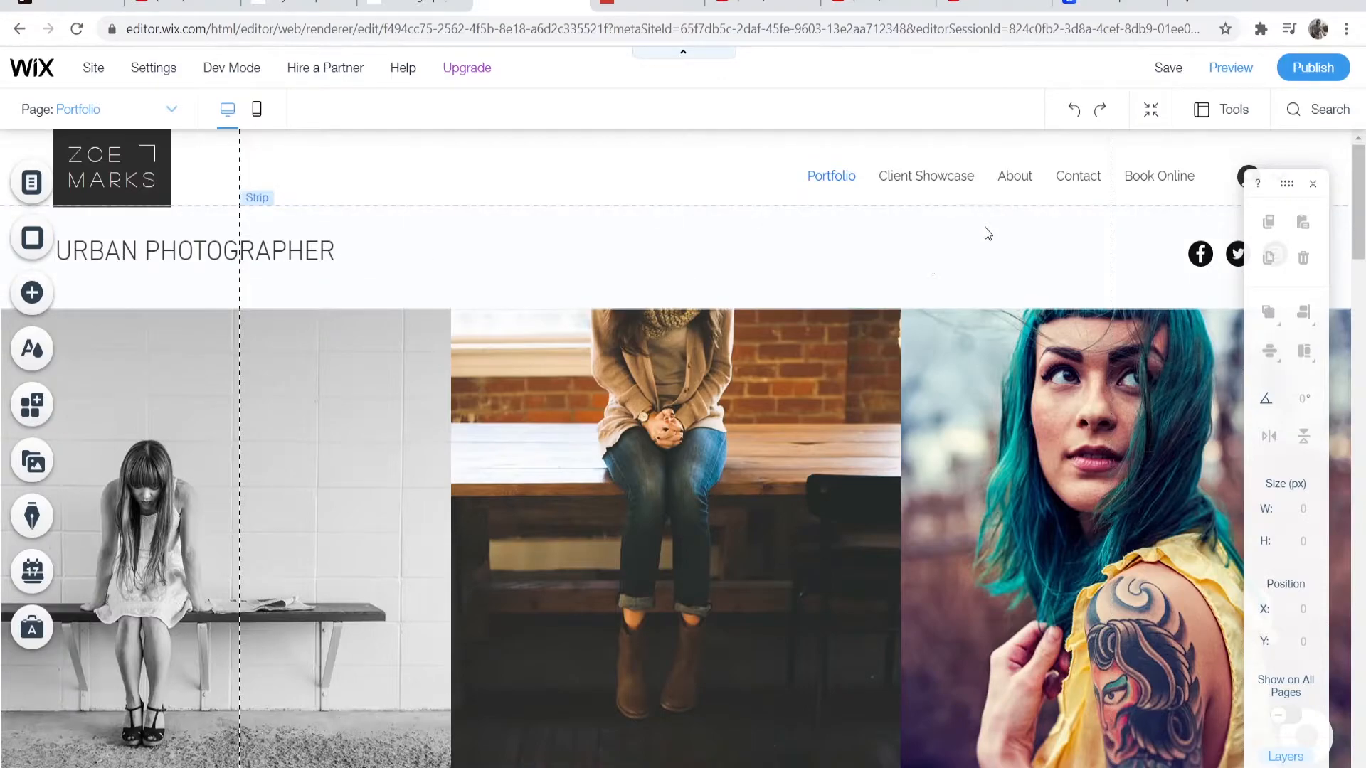
Step: Change the logo text to 'BRADLEY HARRISON'
left_click(1312, 183)
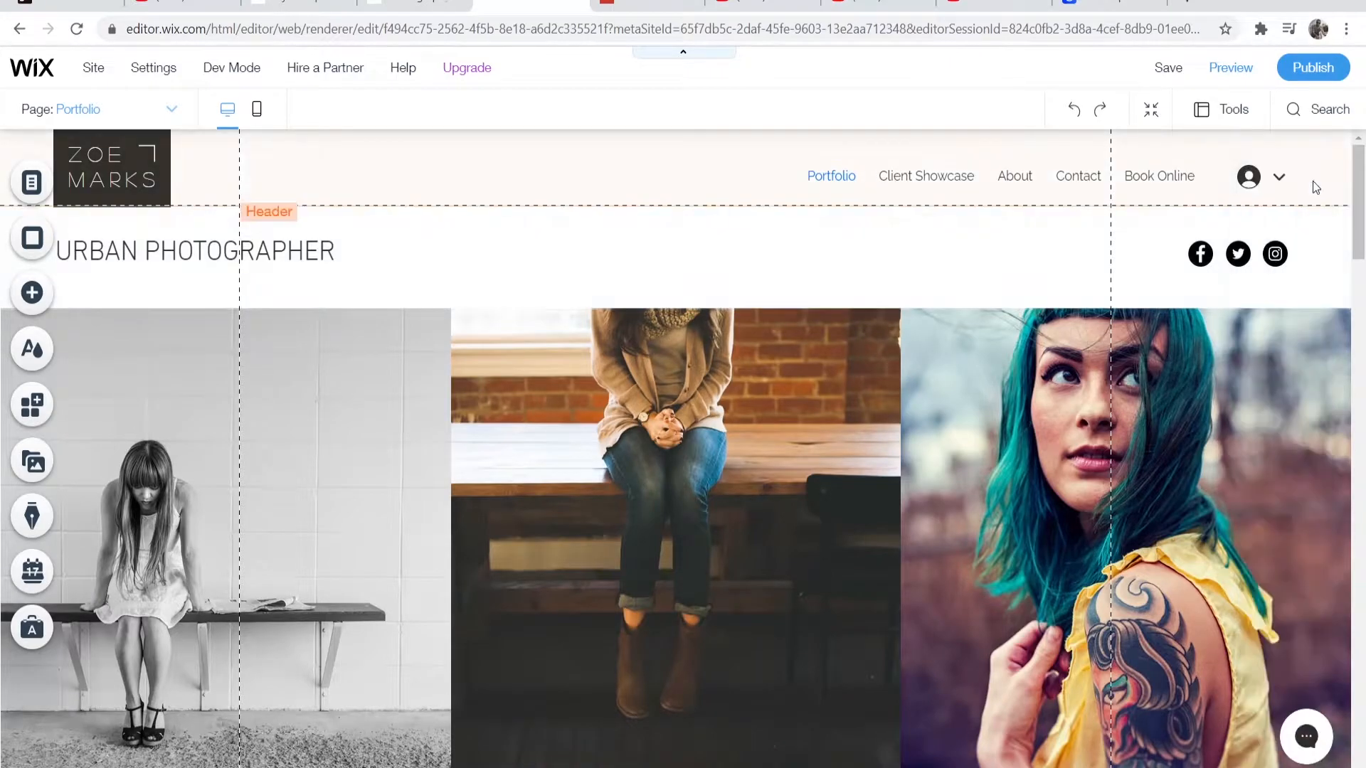
double_click(114, 179)
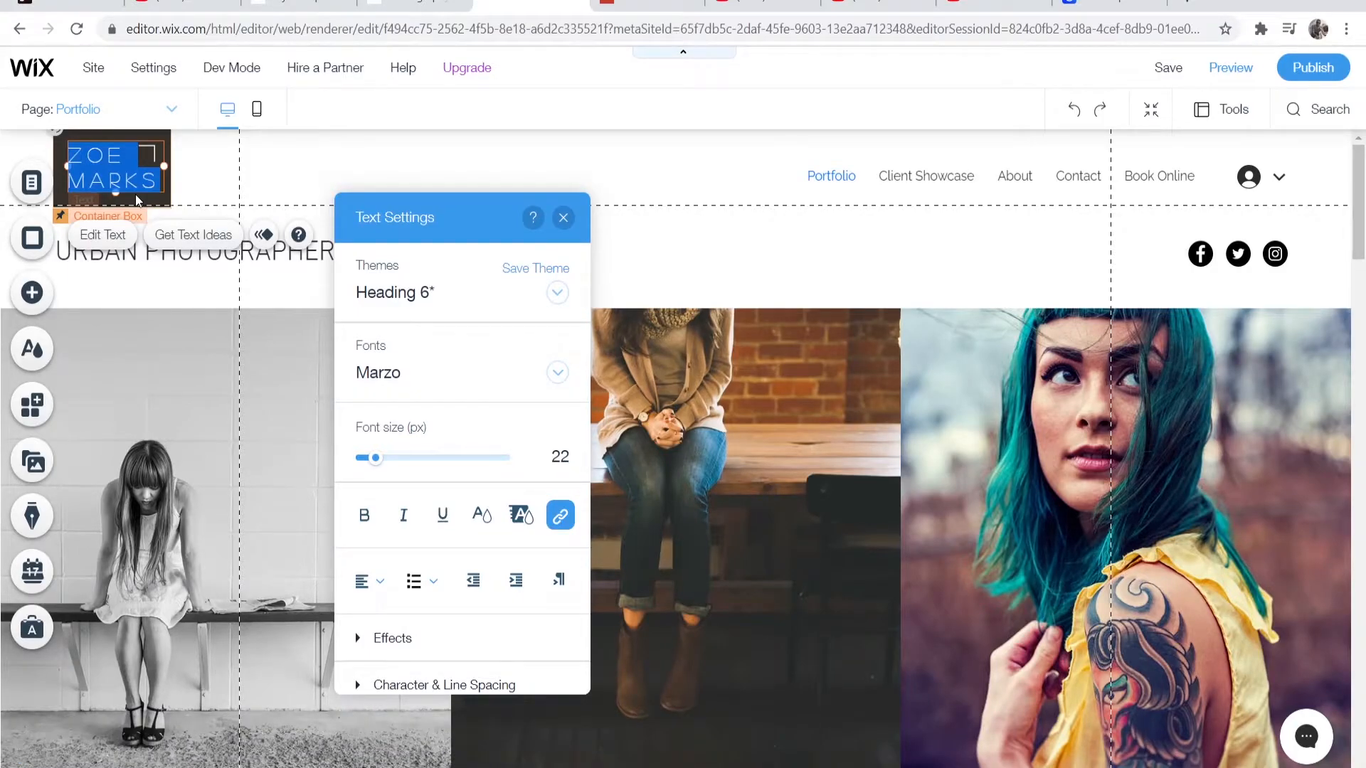
type("BRADLEY HARRISON")
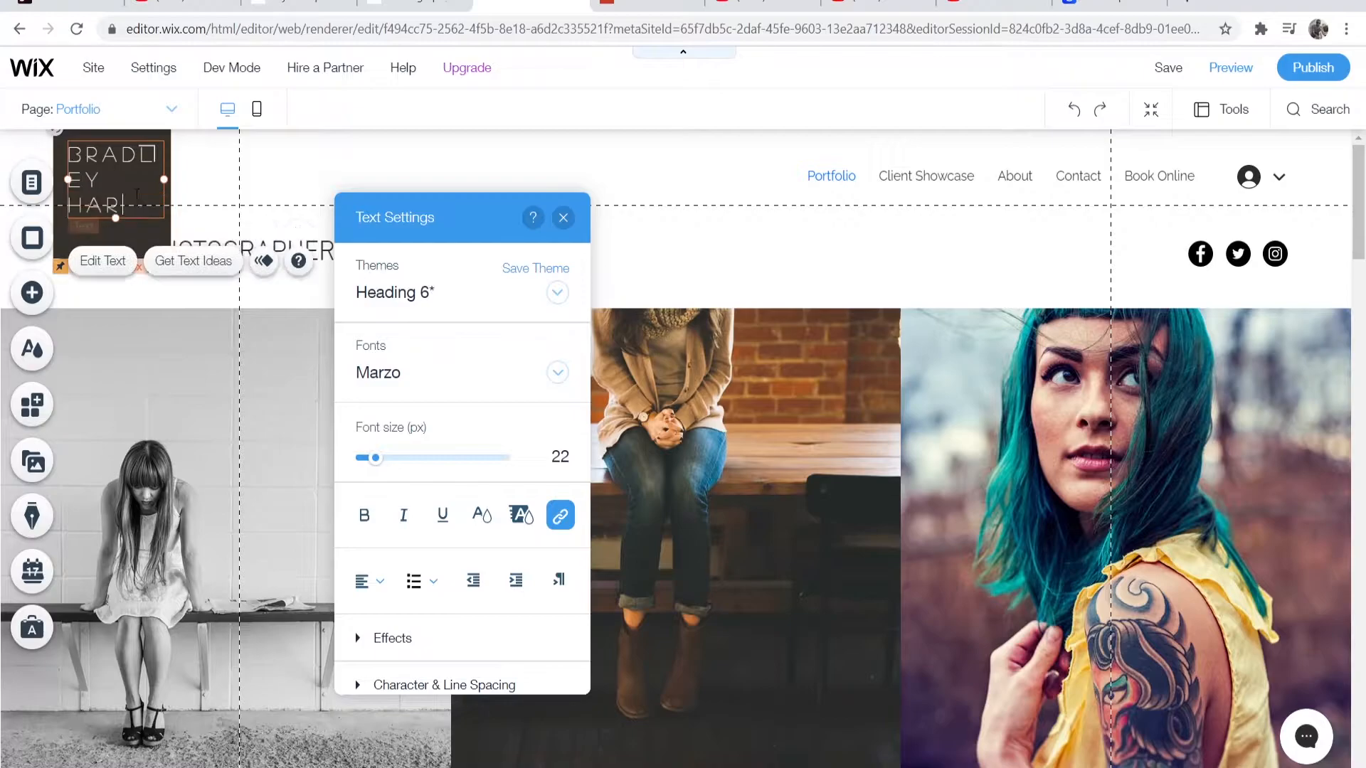
key("Escape")
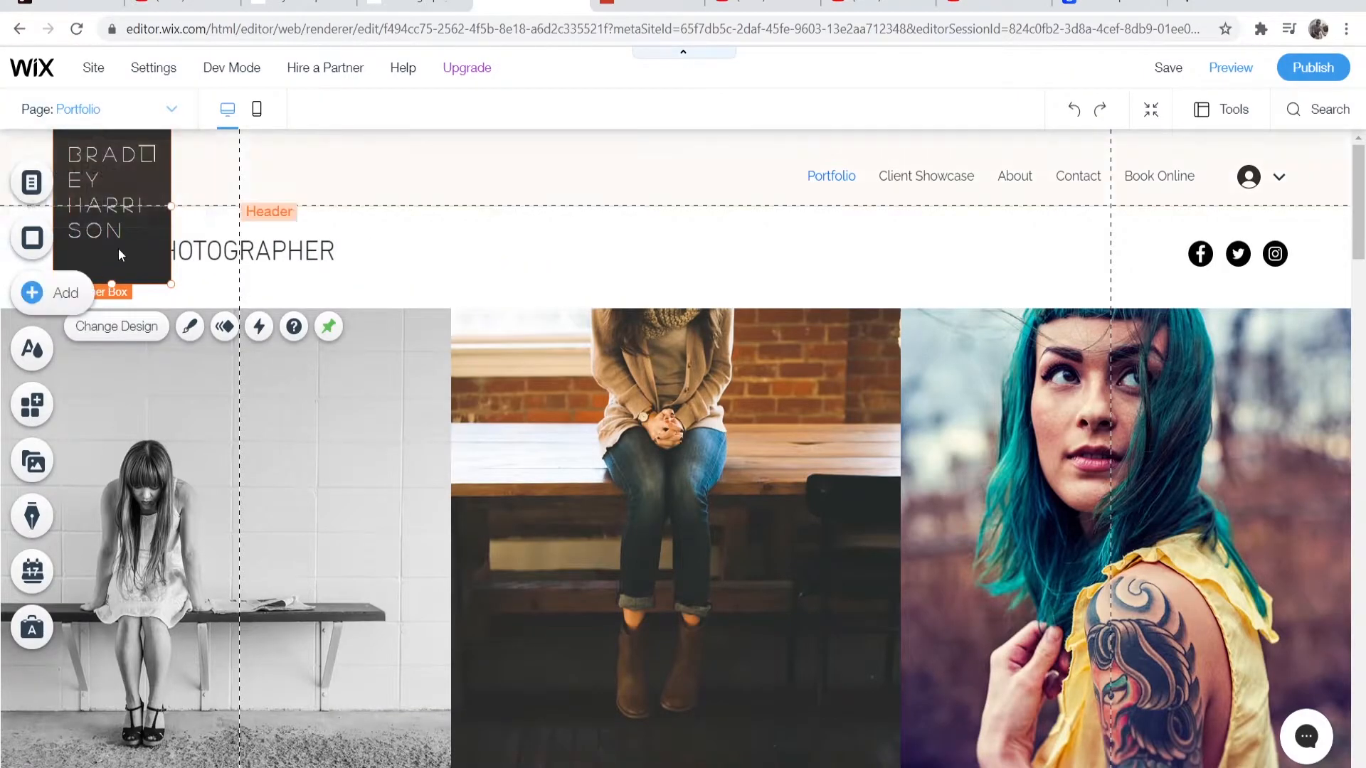
Step: Make the logo text smaller and set its font to Montserrat
left_click(88, 204)
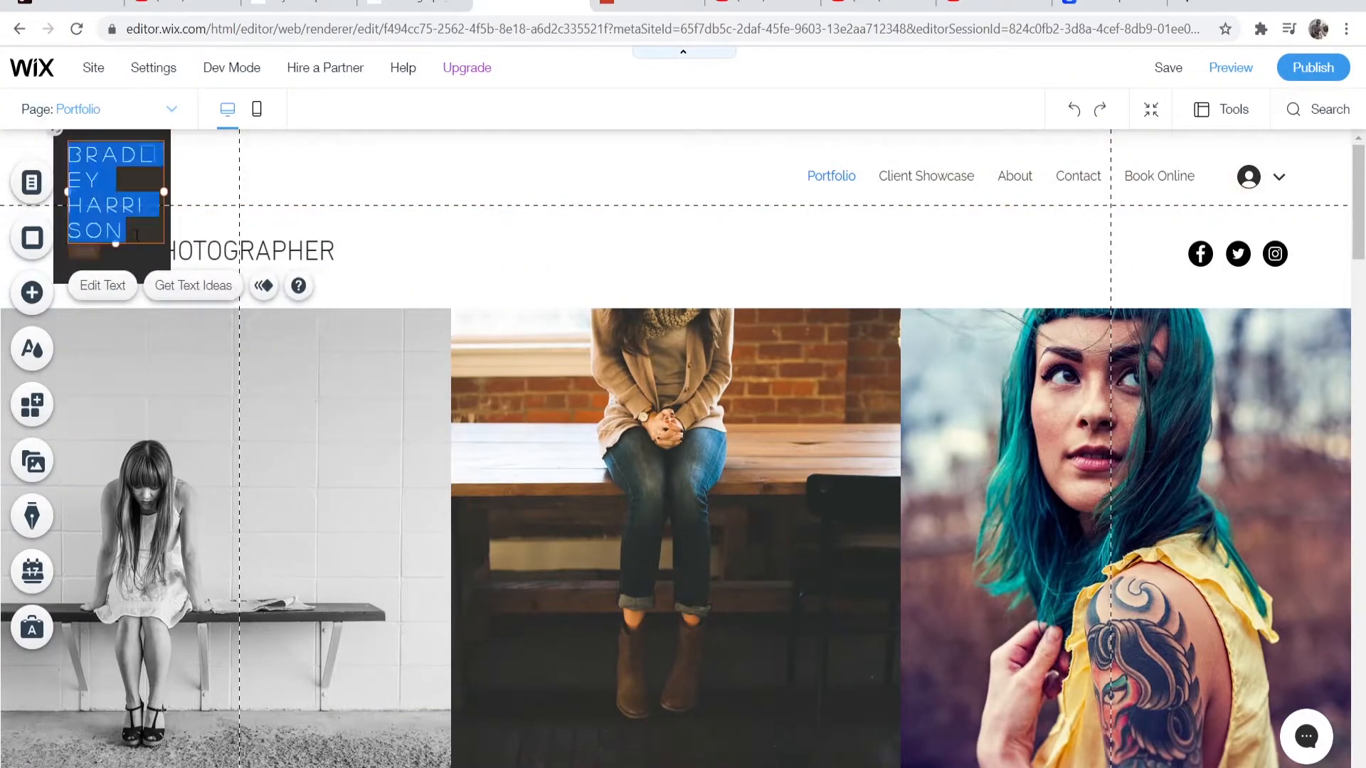
left_click(137, 235)
left_click_drag(136, 235, 48, 126)
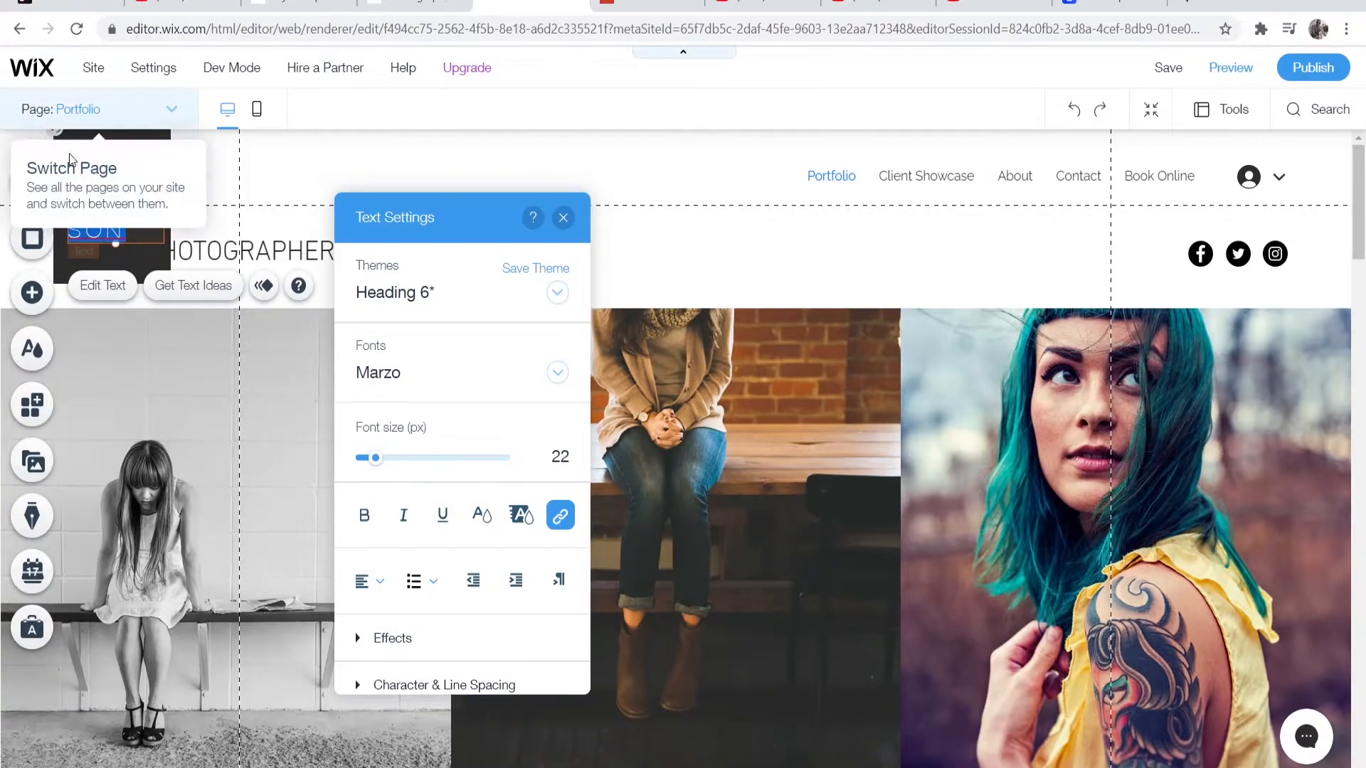
left_click_drag(370, 460, 369, 466)
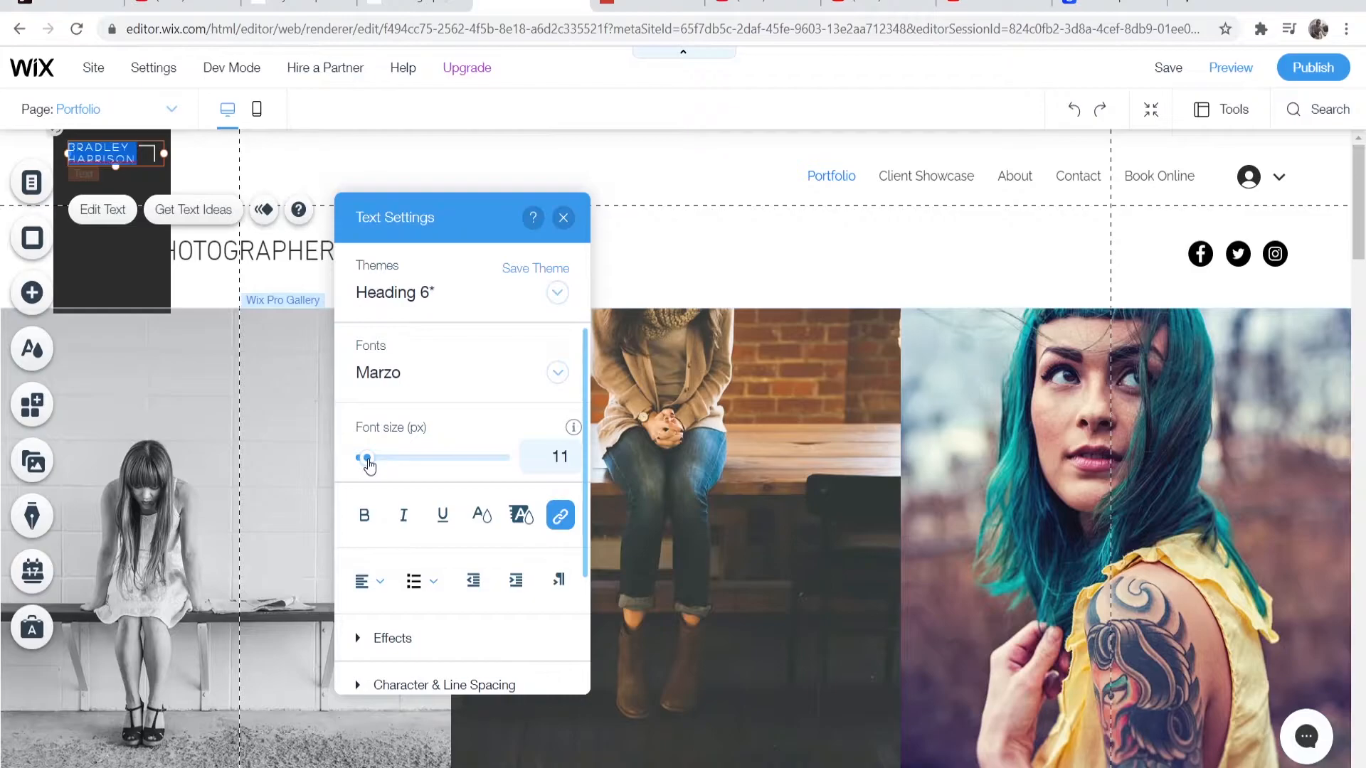
left_click(377, 373)
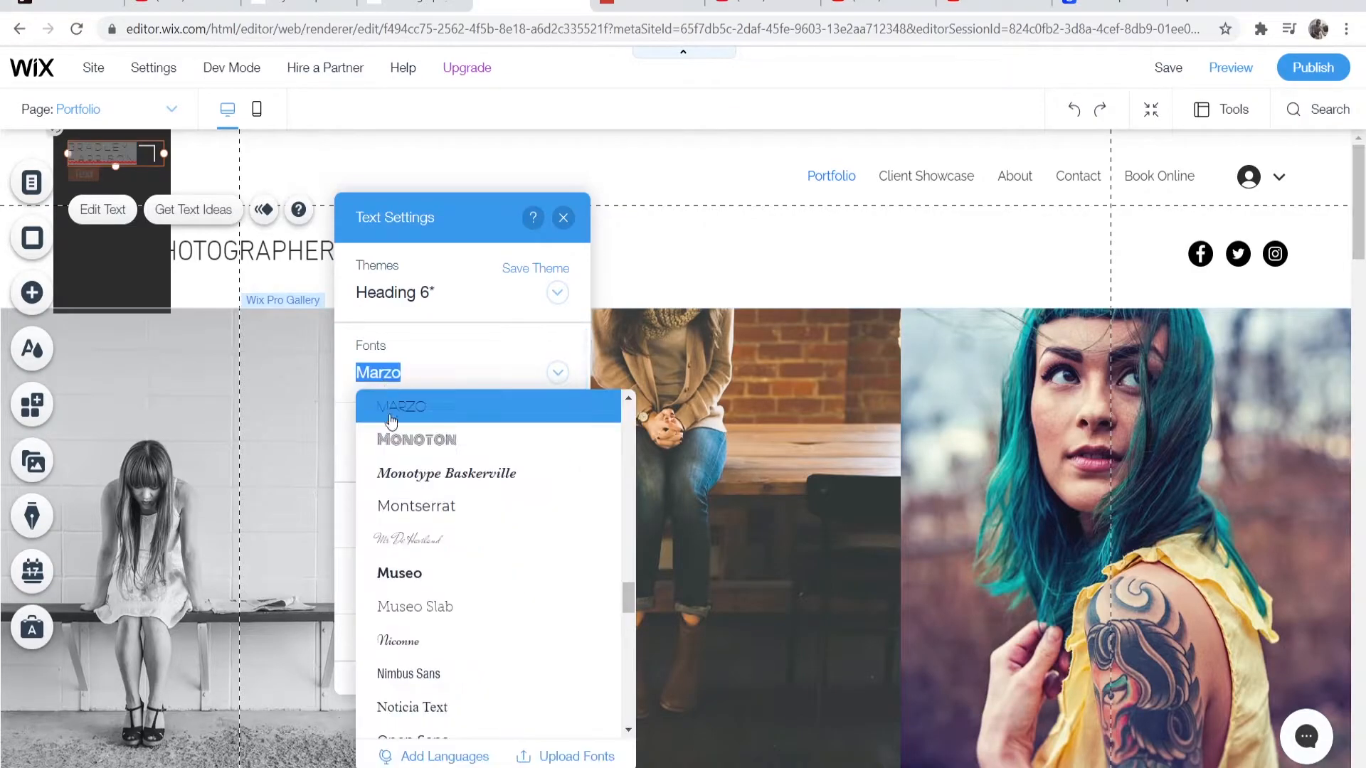
left_click(422, 505)
left_click(311, 266)
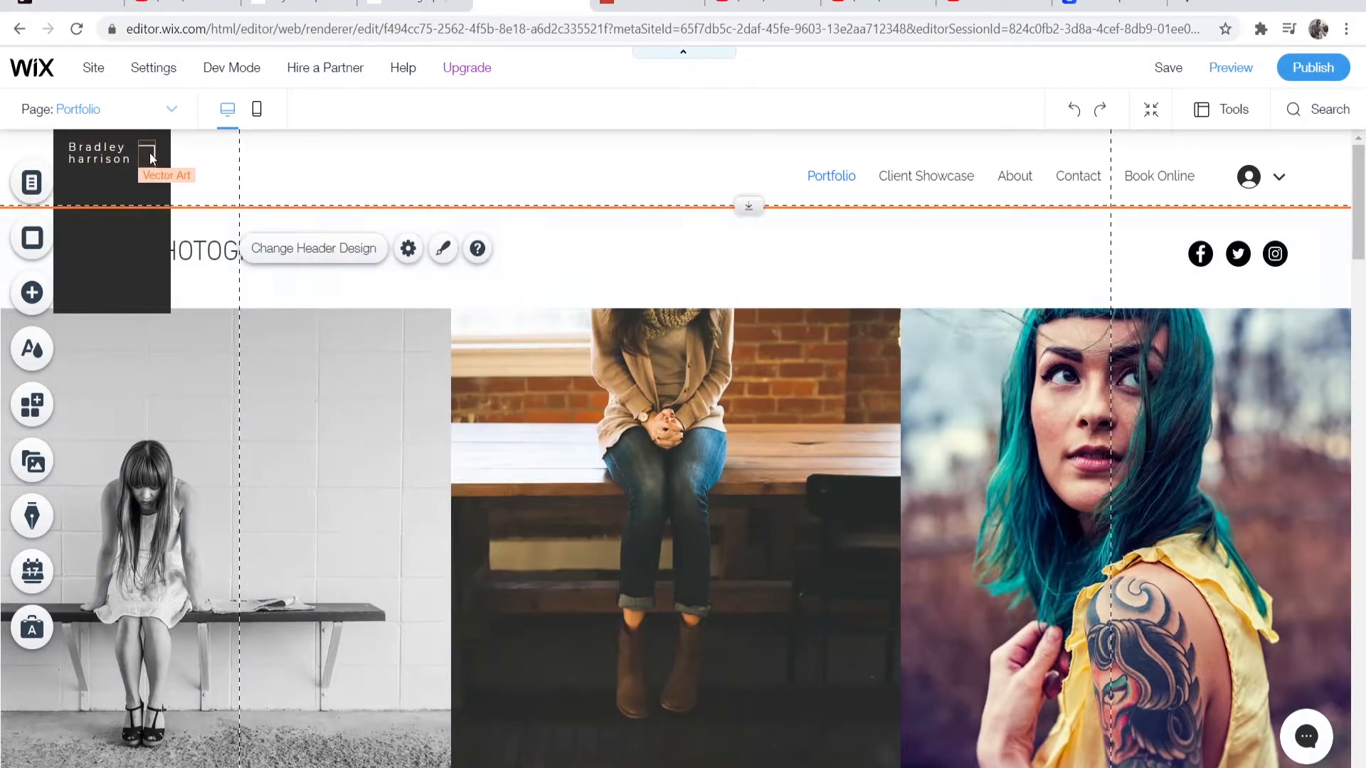
Step: Delete the small square beside the logo and shorten the logo box to reveal the tagline
left_click(151, 153)
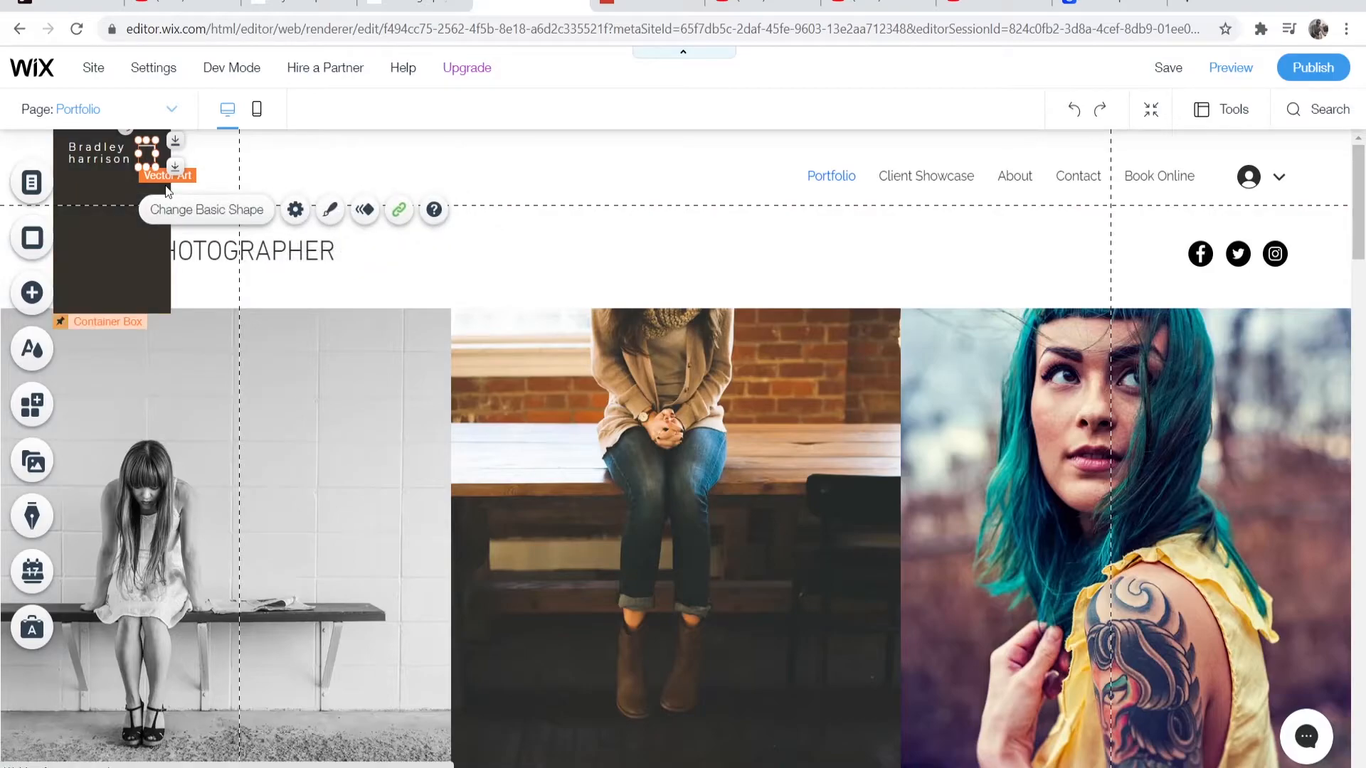
key("Delete")
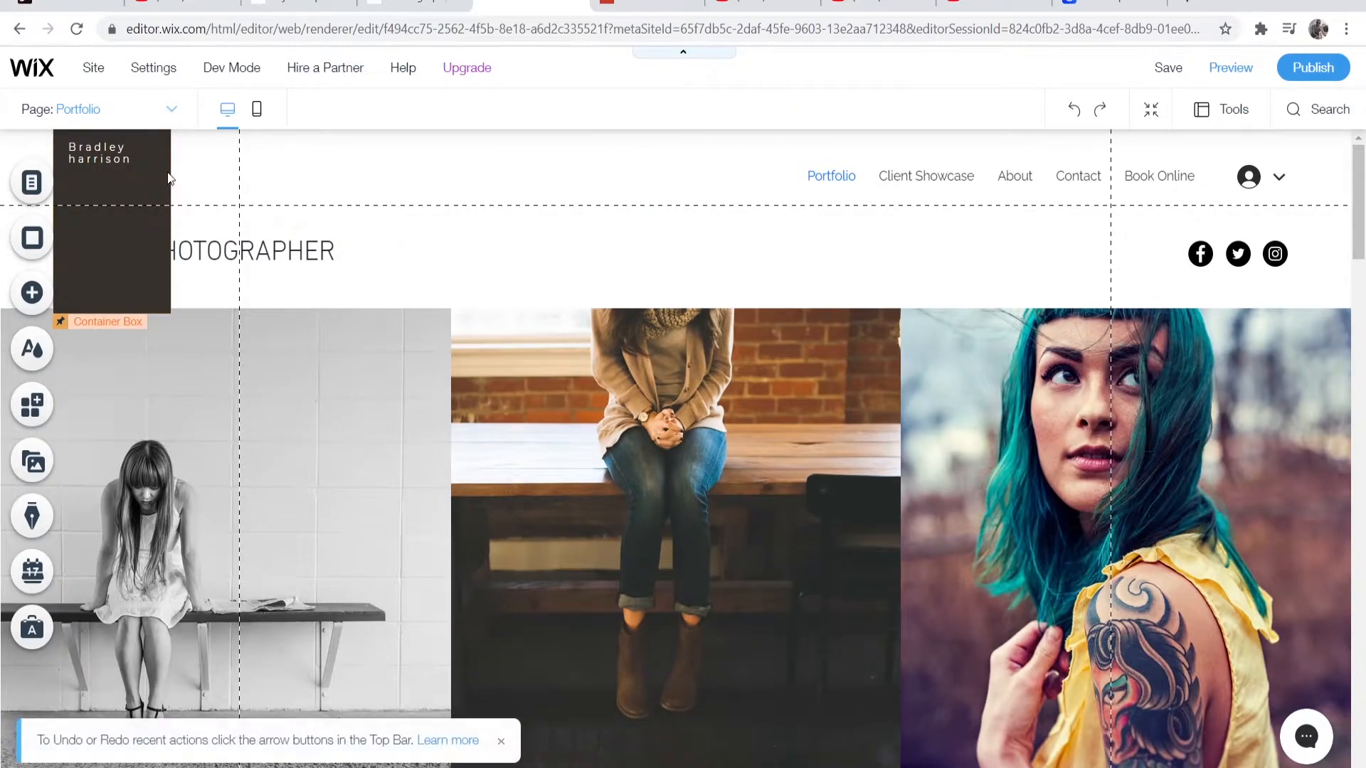
left_click(165, 173)
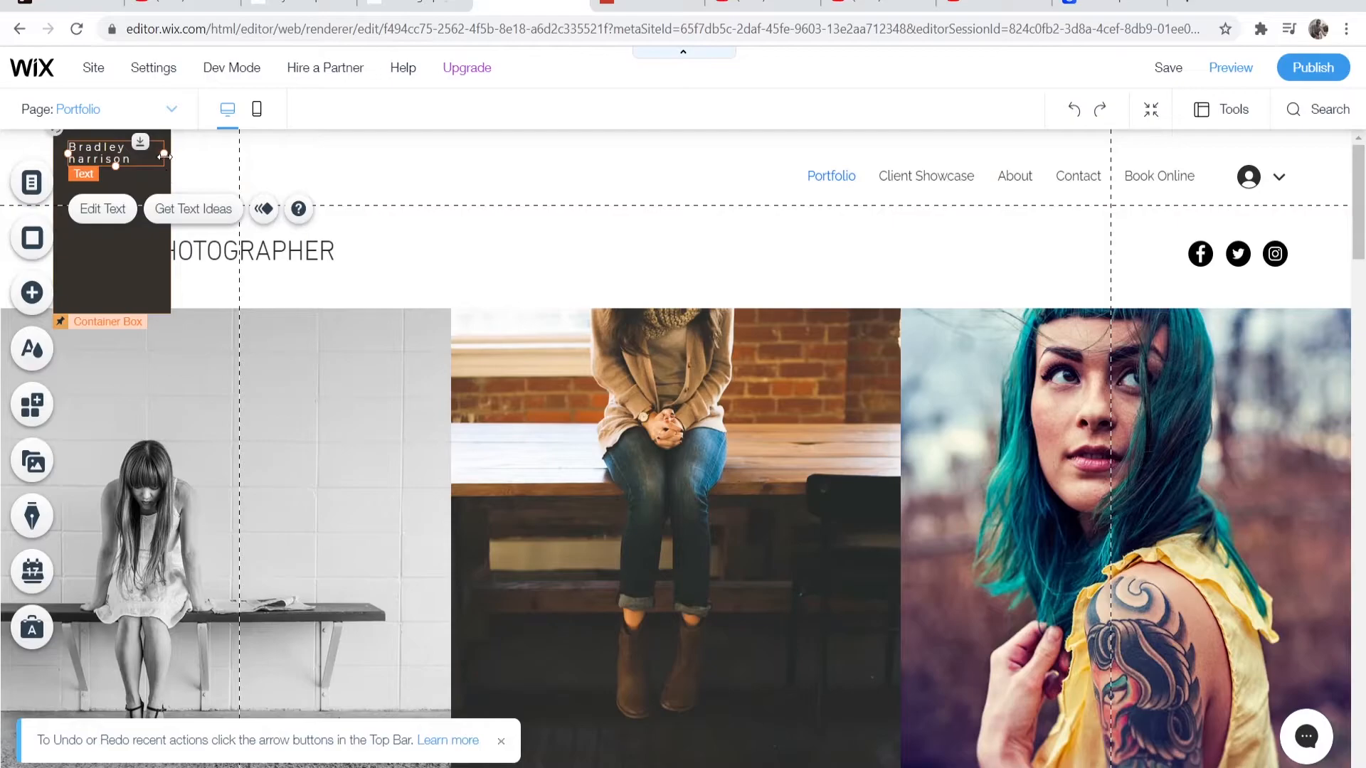
double_click(140, 162)
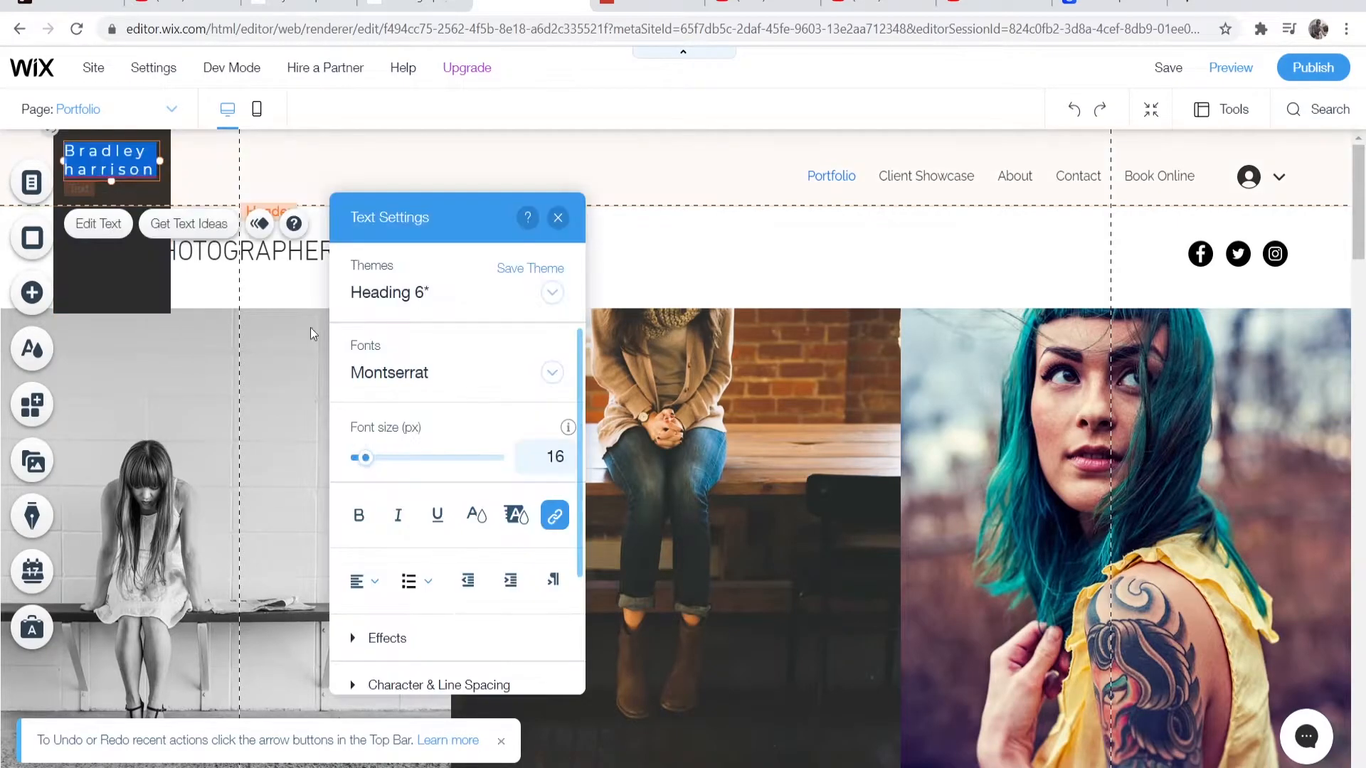
left_click(117, 299)
left_click_drag(112, 313, 121, 171)
left_click(110, 161)
left_click(342, 174)
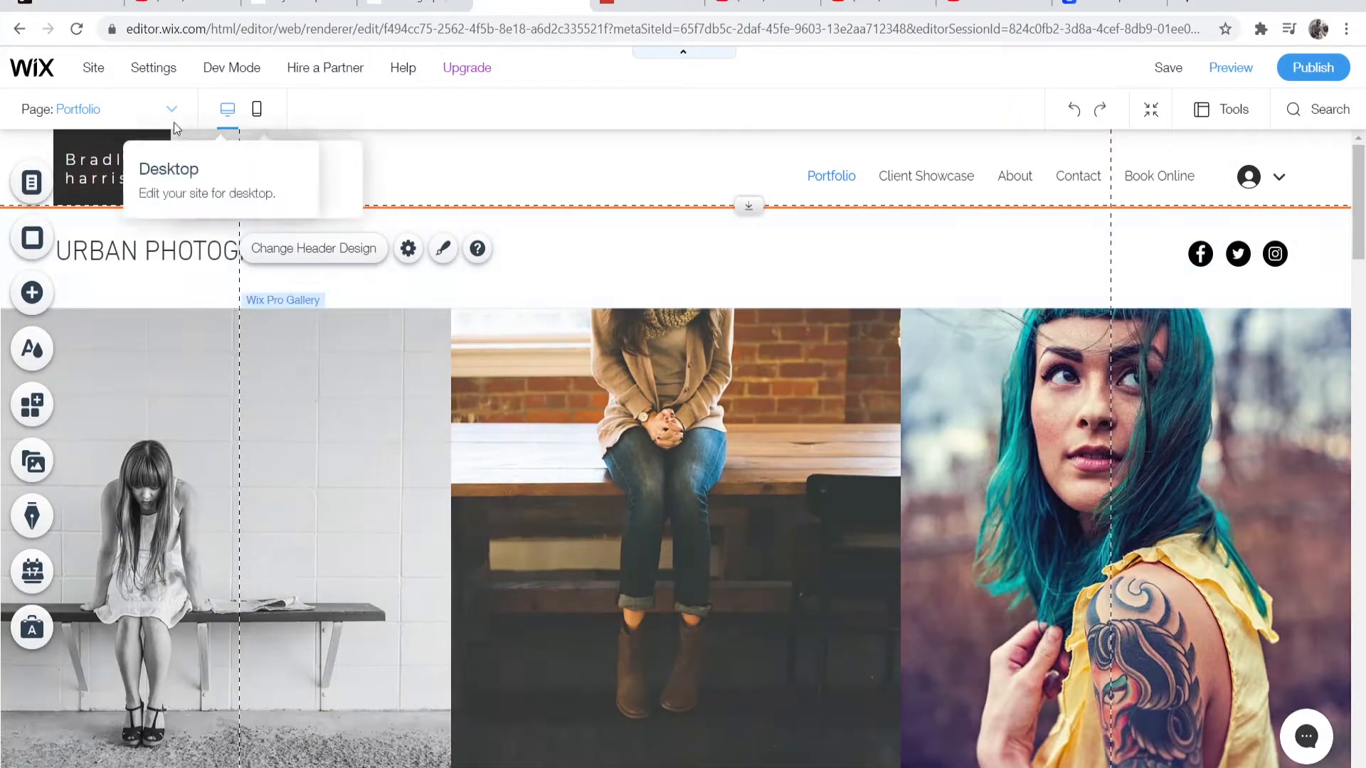
Step: Look over the Menus & Pages and Page Background panels, then bring up the Strip designs in Add
left_click(34, 185)
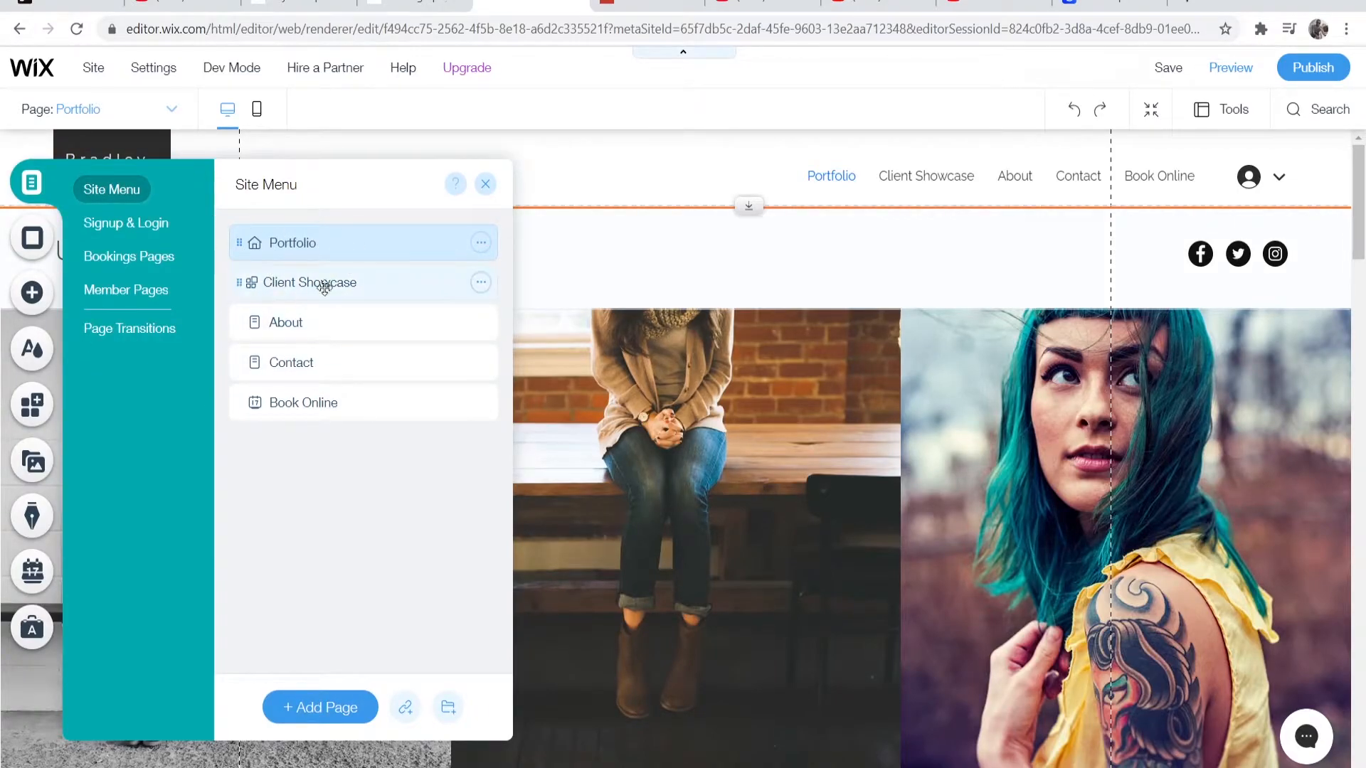
left_click(485, 184)
left_click(32, 238)
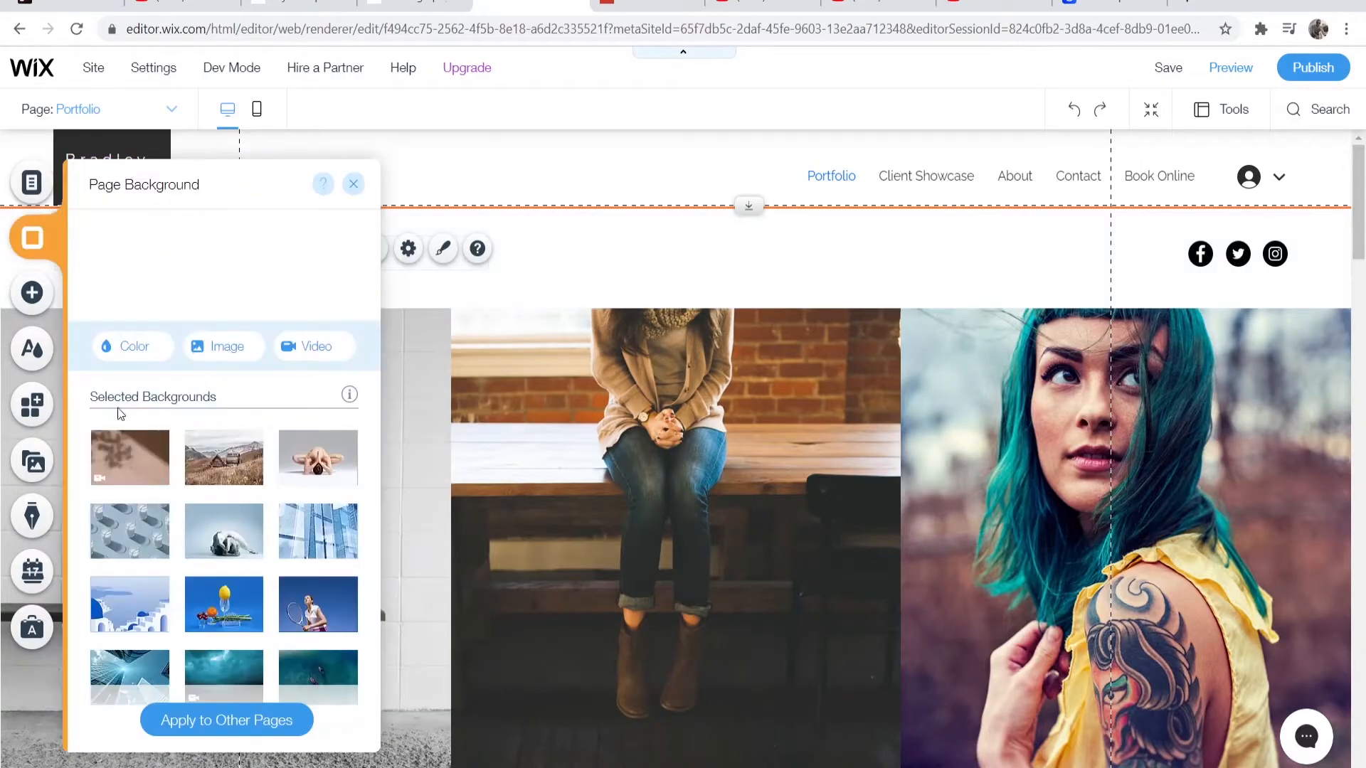
scroll(180, 470, "down", 3)
scroll(181, 475, "down", 3)
scroll(181, 475, "up", 8)
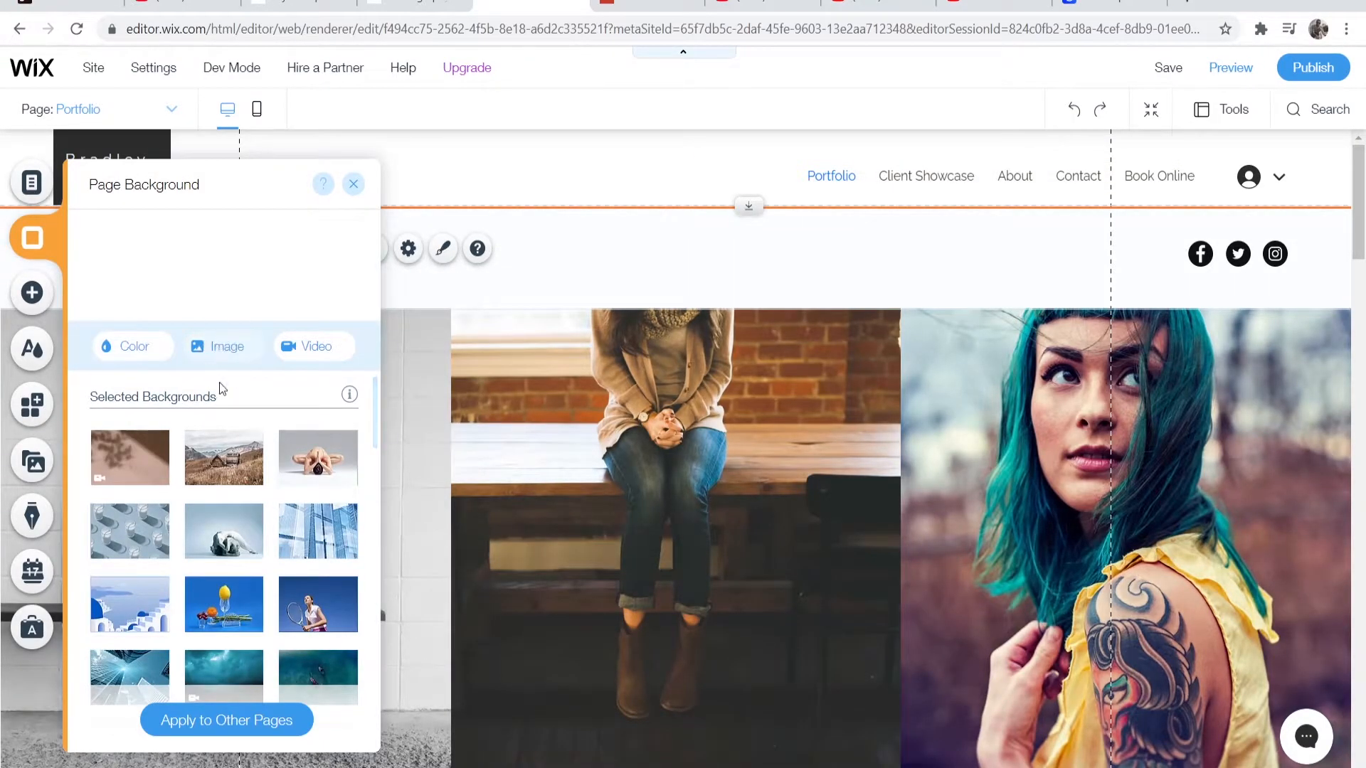
left_click(35, 292)
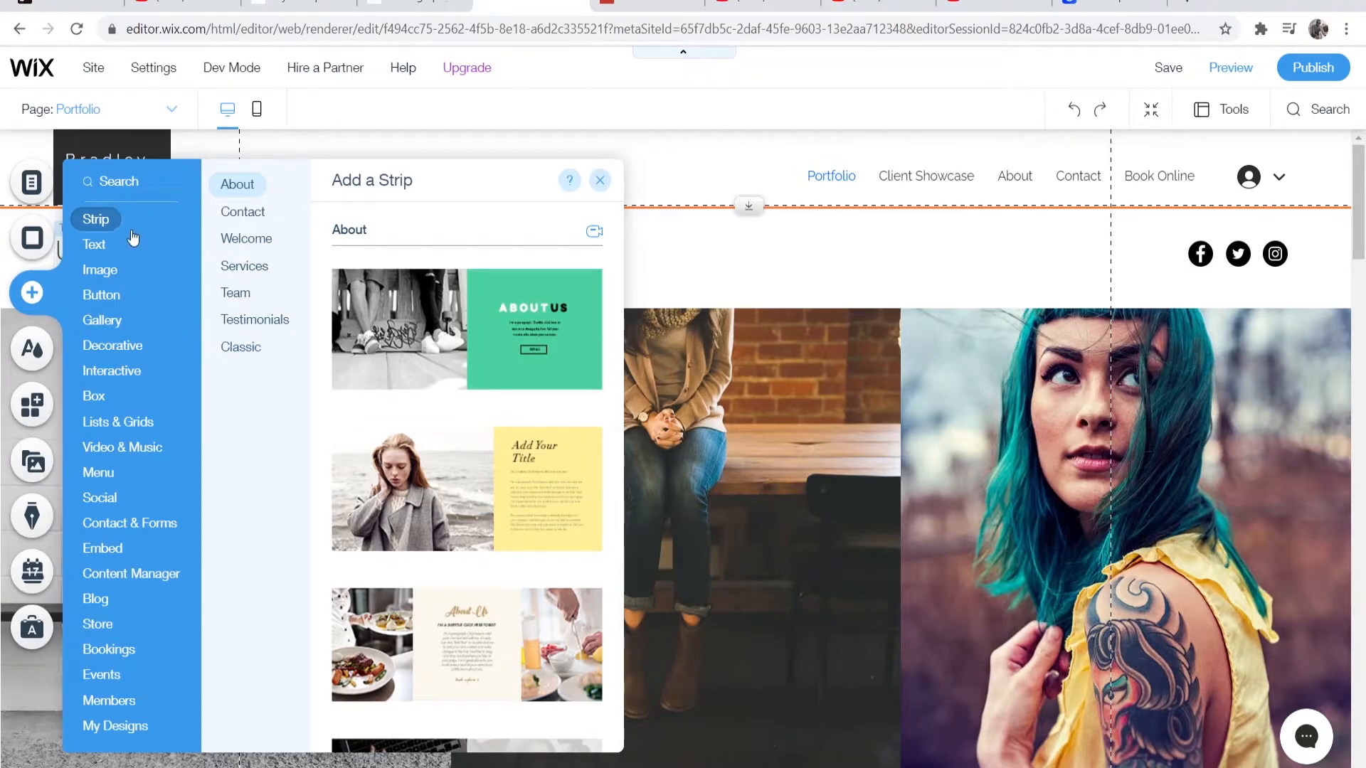
Step: Browse the Add element categories, then open and close the Wix App Market
scroll(461, 277, "down", 3)
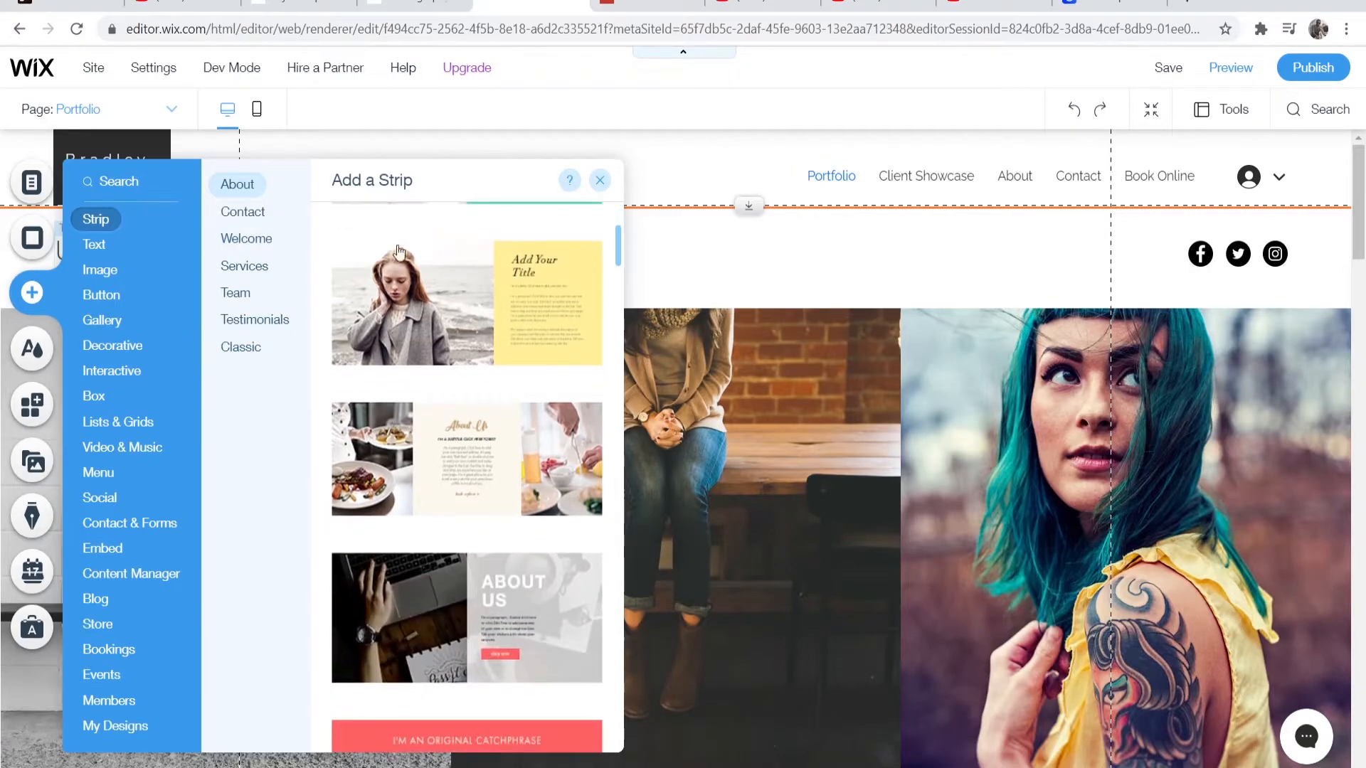
mouse_move(87, 275)
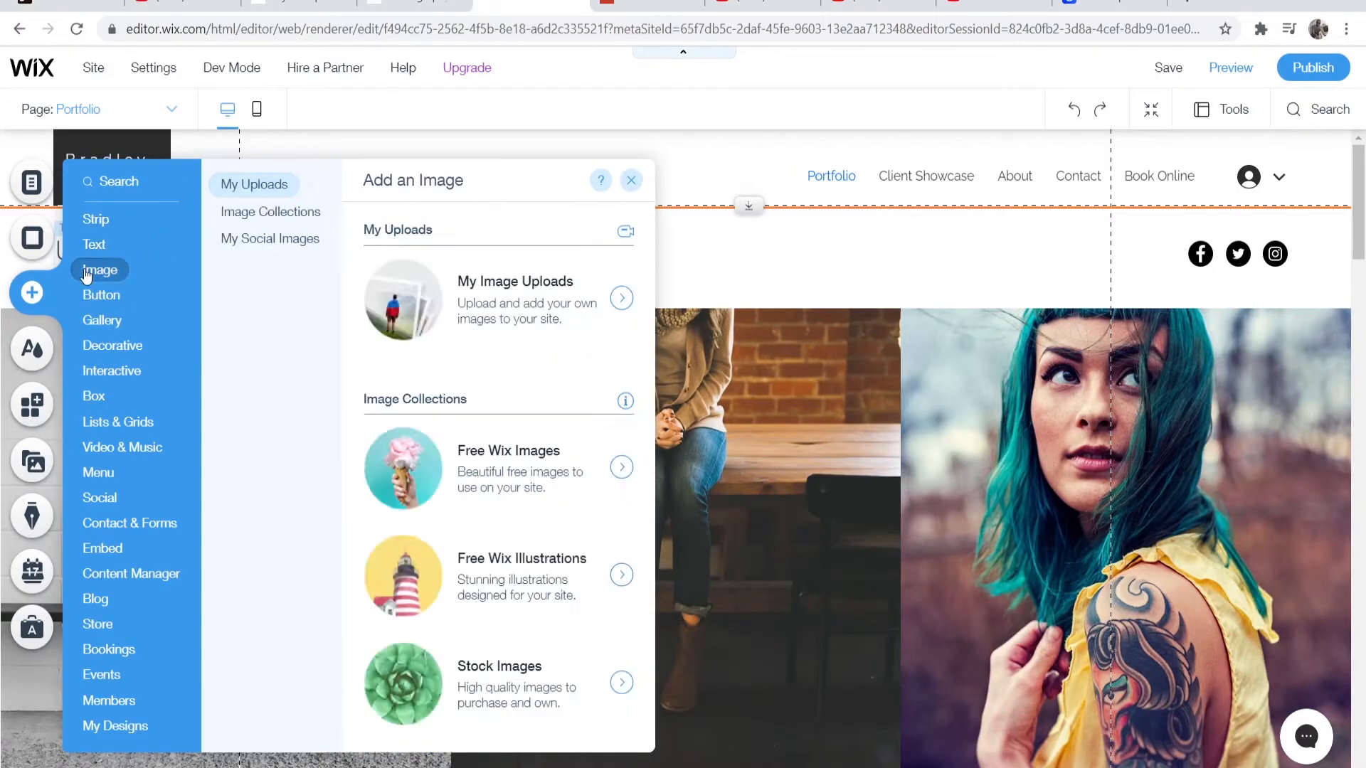
mouse_move(100, 329)
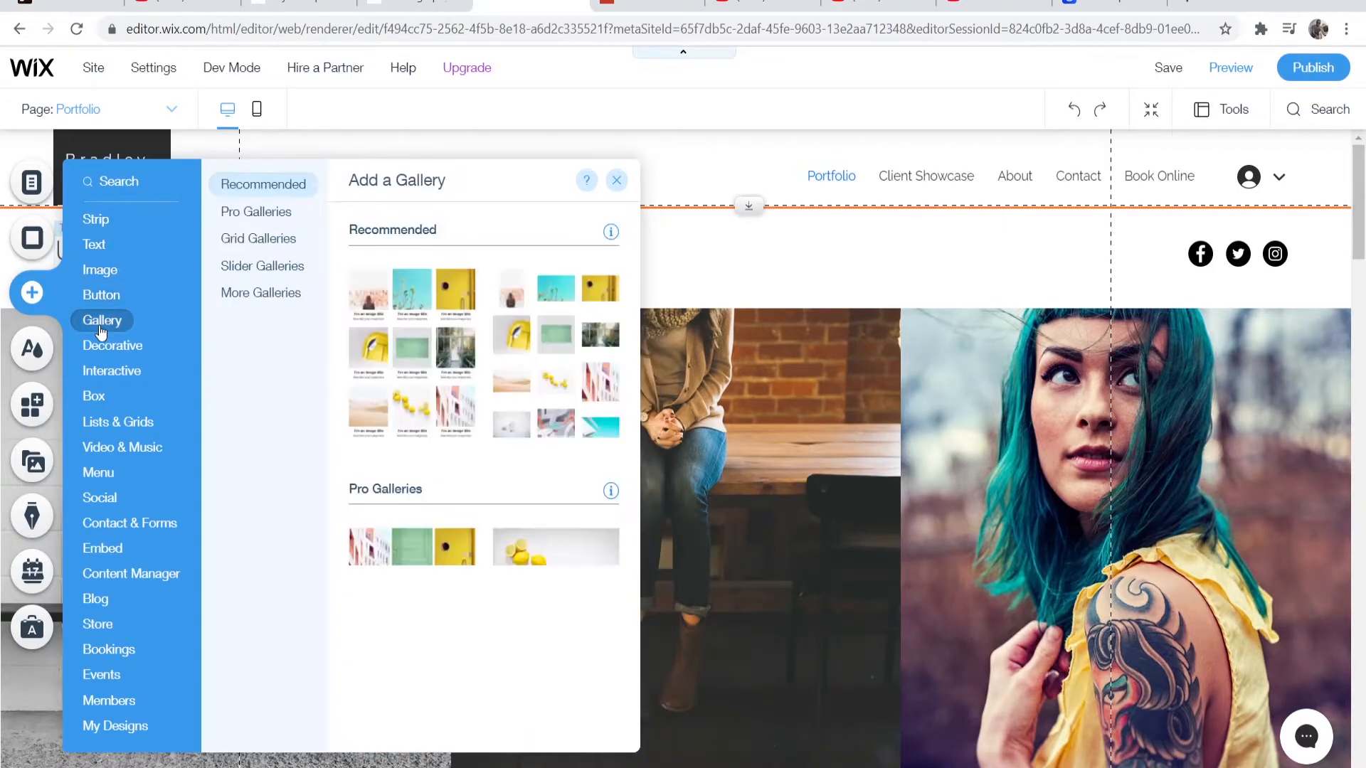
mouse_move(102, 354)
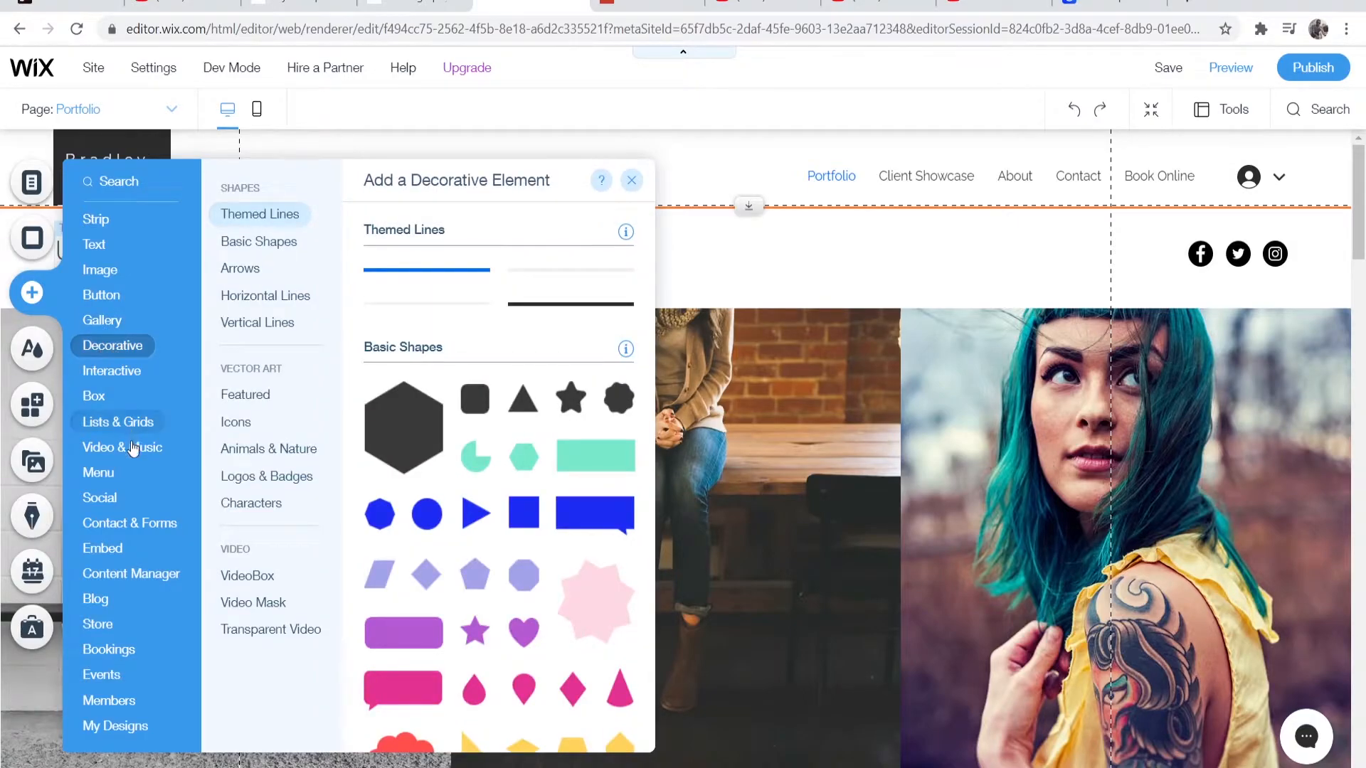
mouse_move(123, 431)
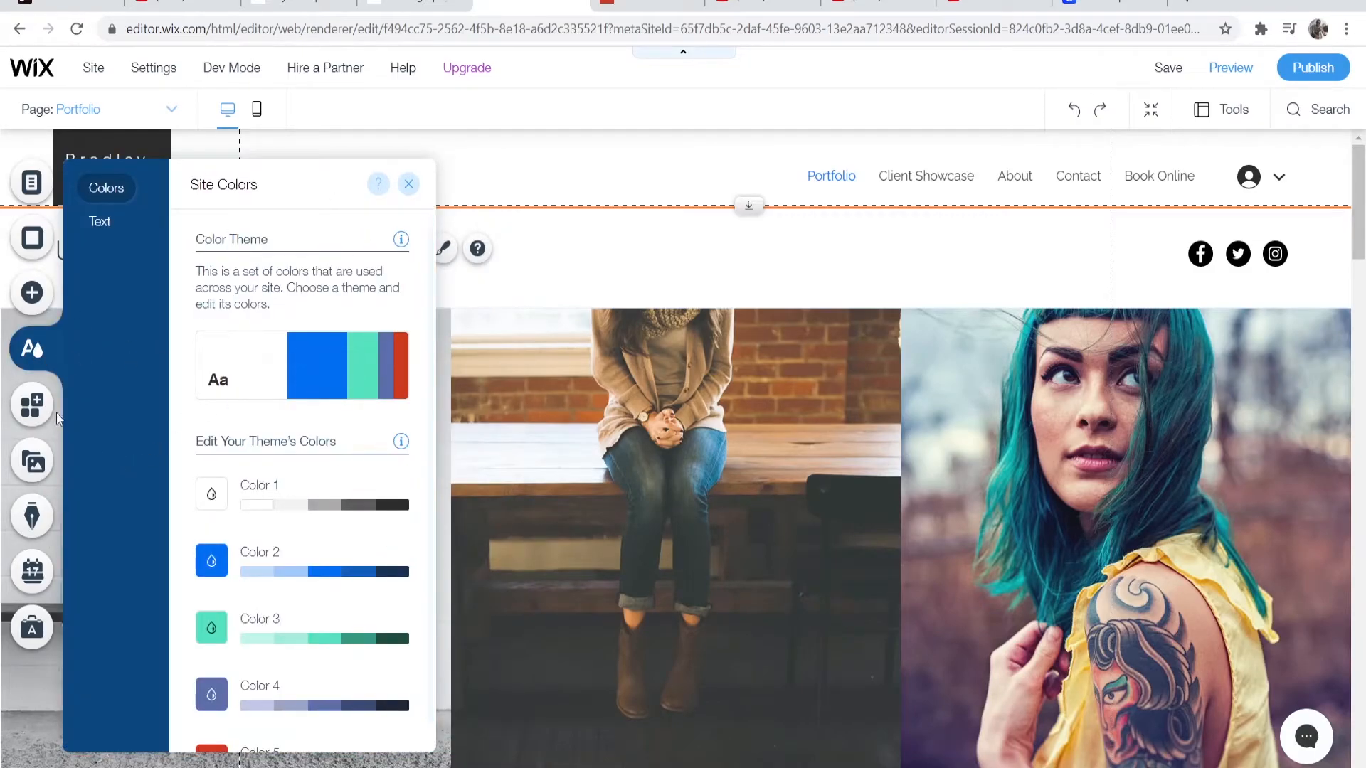
left_click(34, 411)
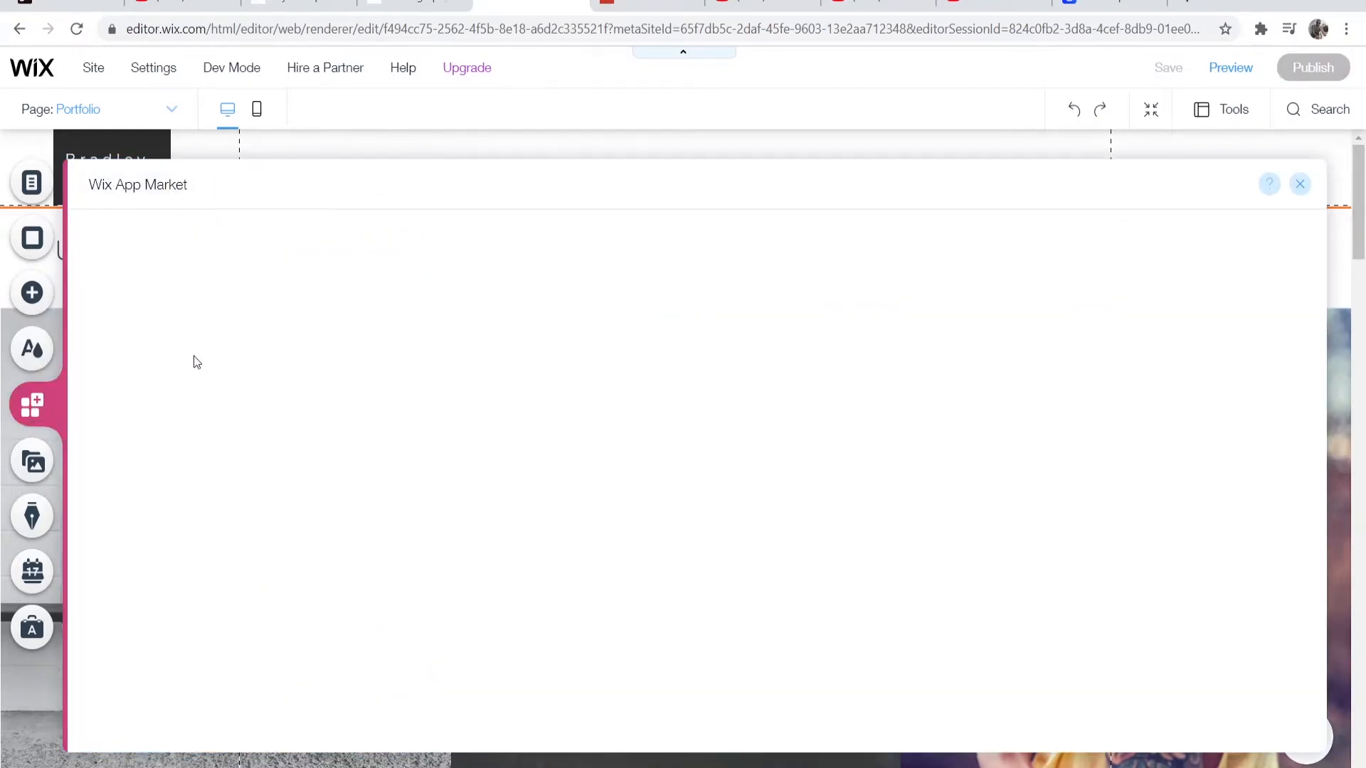
left_click(1299, 183)
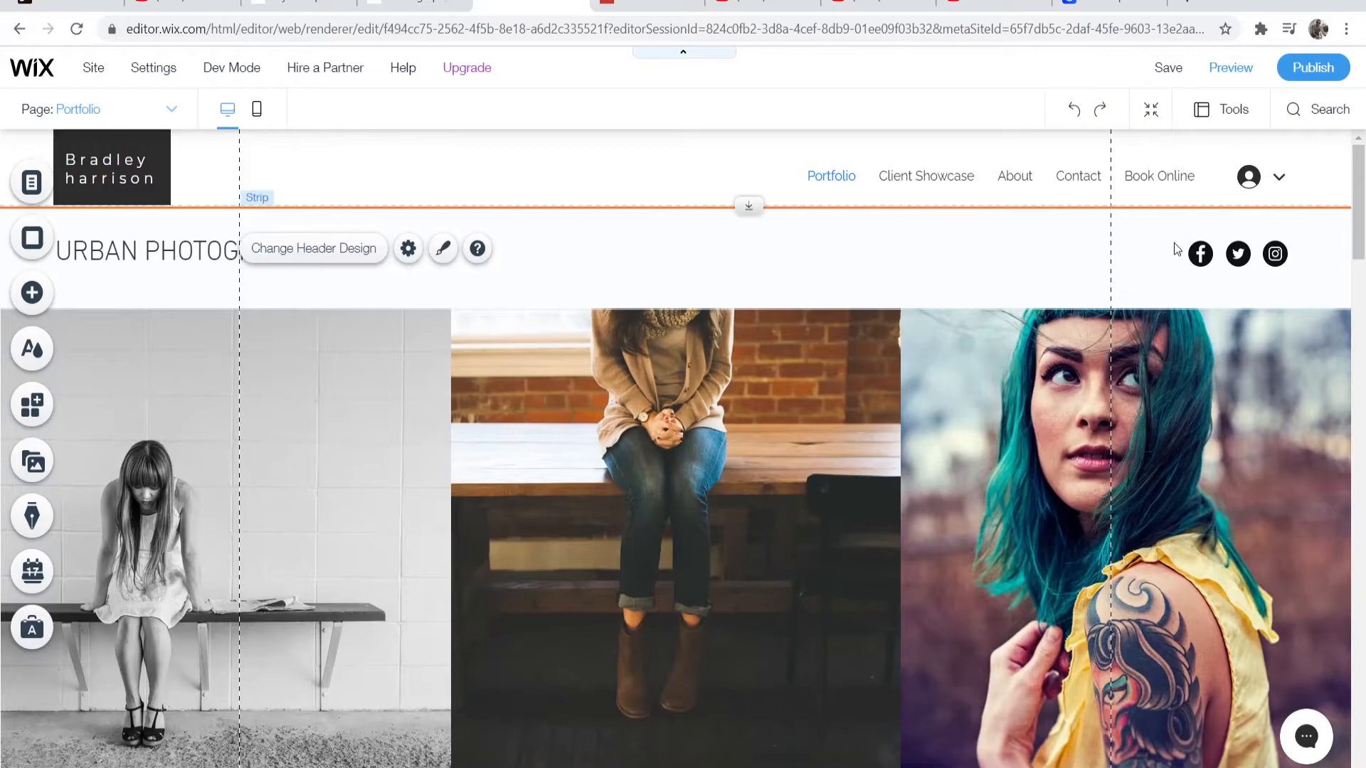
Step: Delete all 20 template photos from the Pro Gallery through Manage Media
scroll(581, 457, "down", 5)
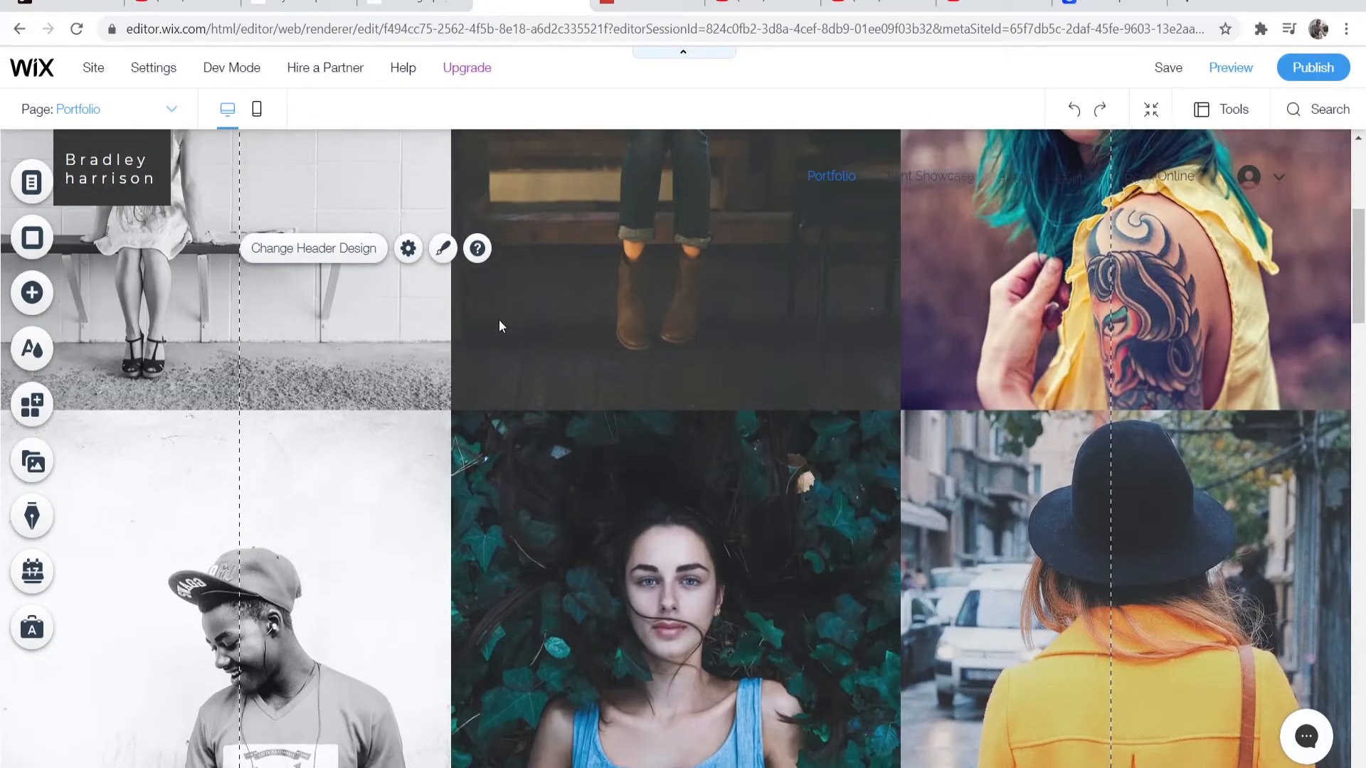
scroll(501, 318, "up", 5)
left_click(441, 348)
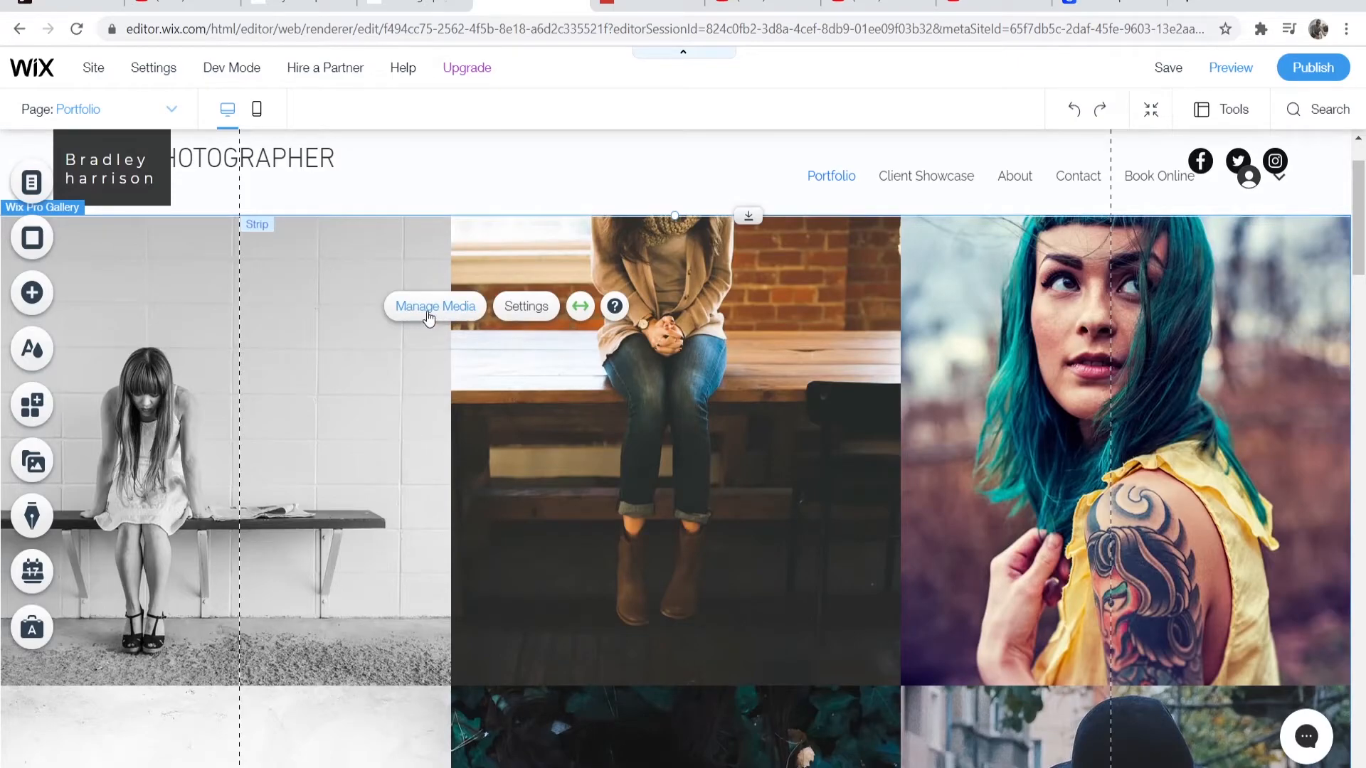
left_click(430, 312)
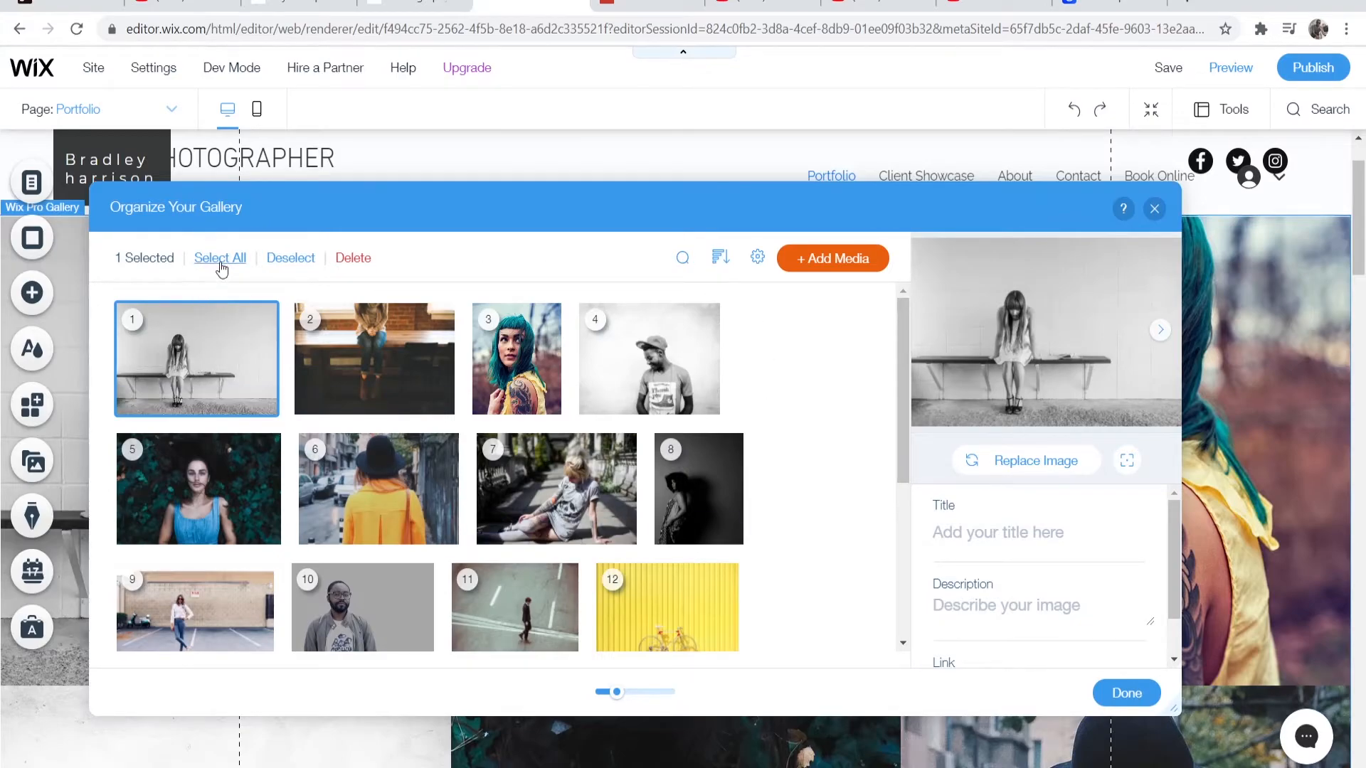
left_click(222, 258)
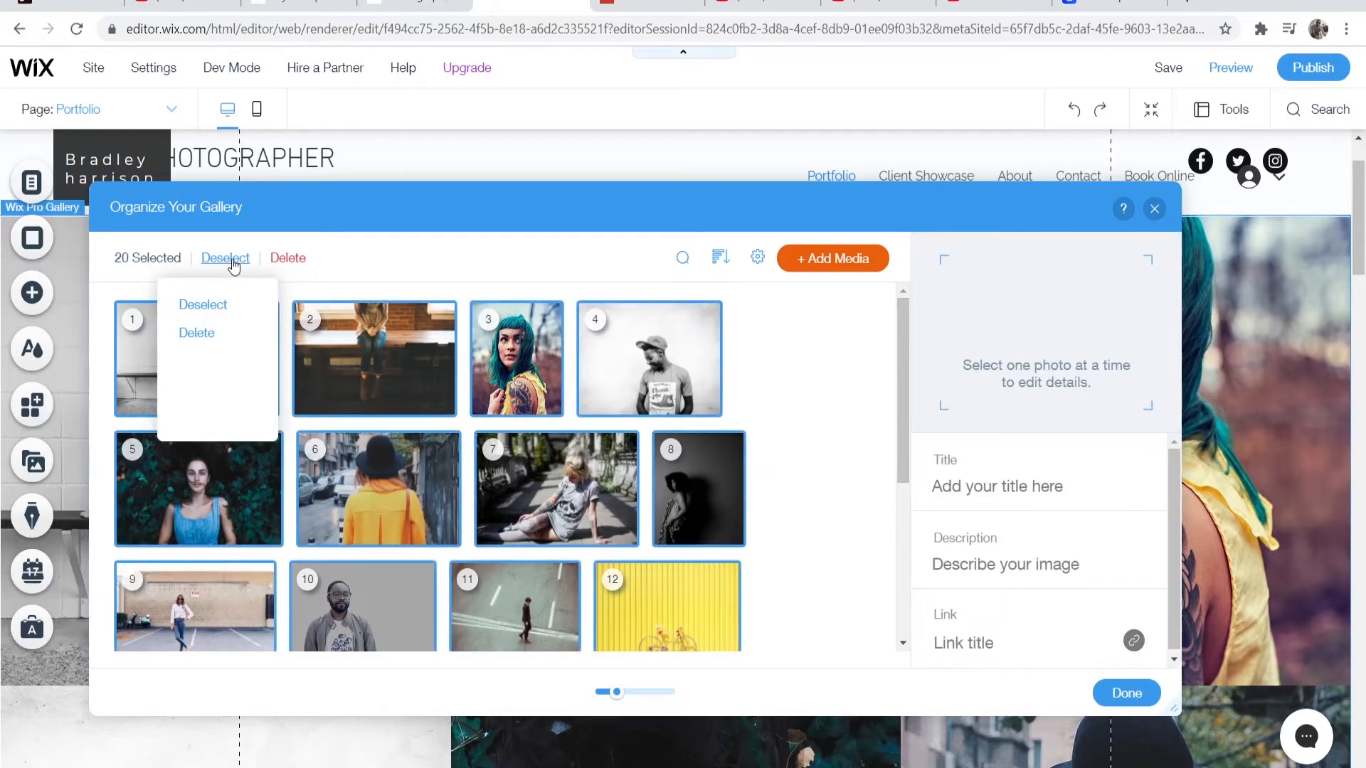
left_click(196, 333)
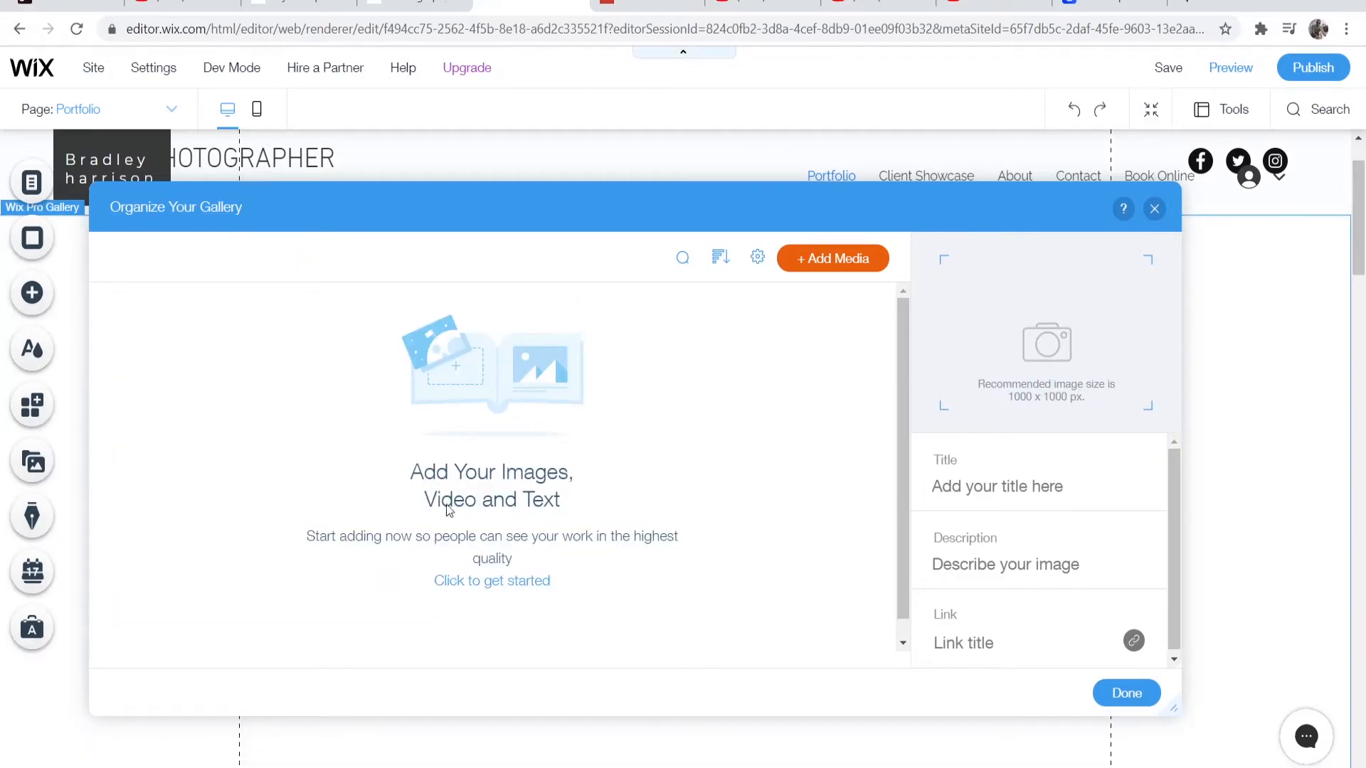
Step: Open the local Photos folder in File Explorer, then return to the editor
key("alt+Tab")
left_click(278, 267)
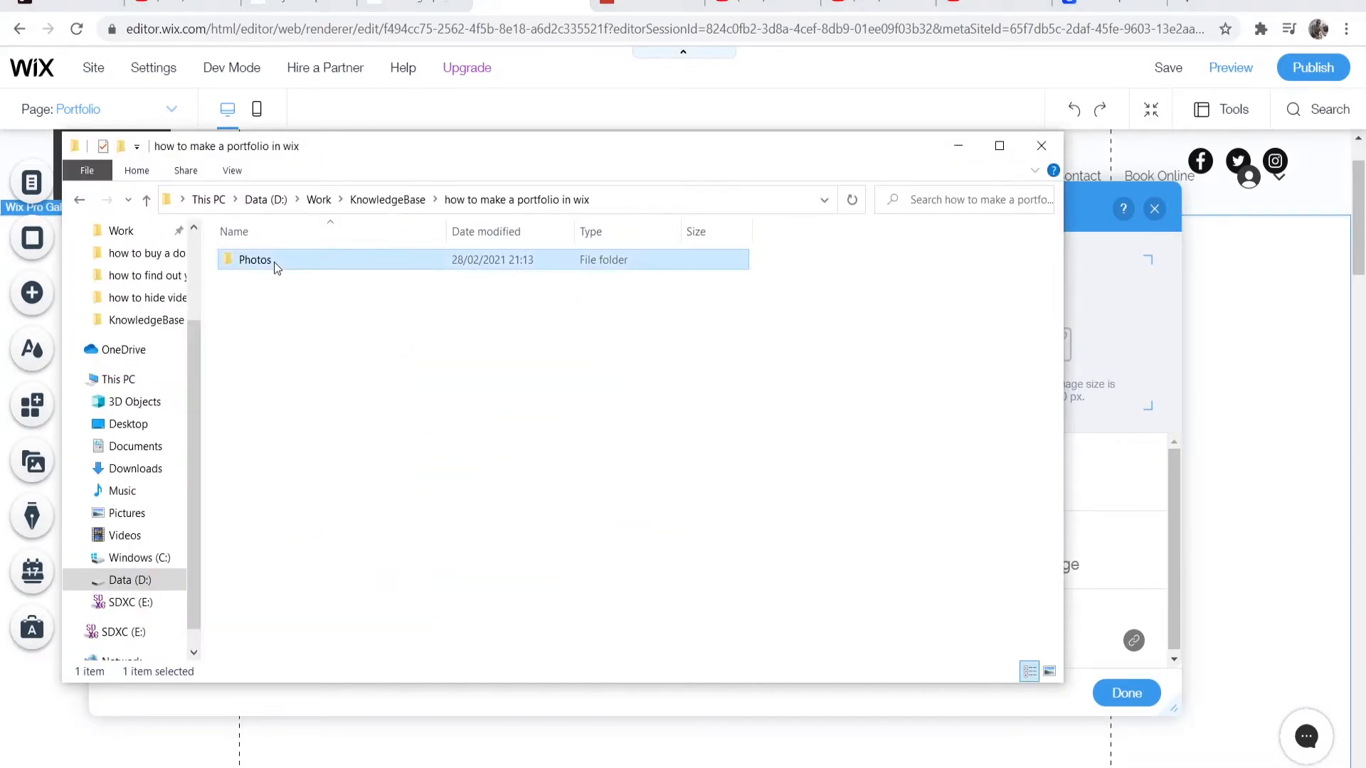
double_click(276, 266)
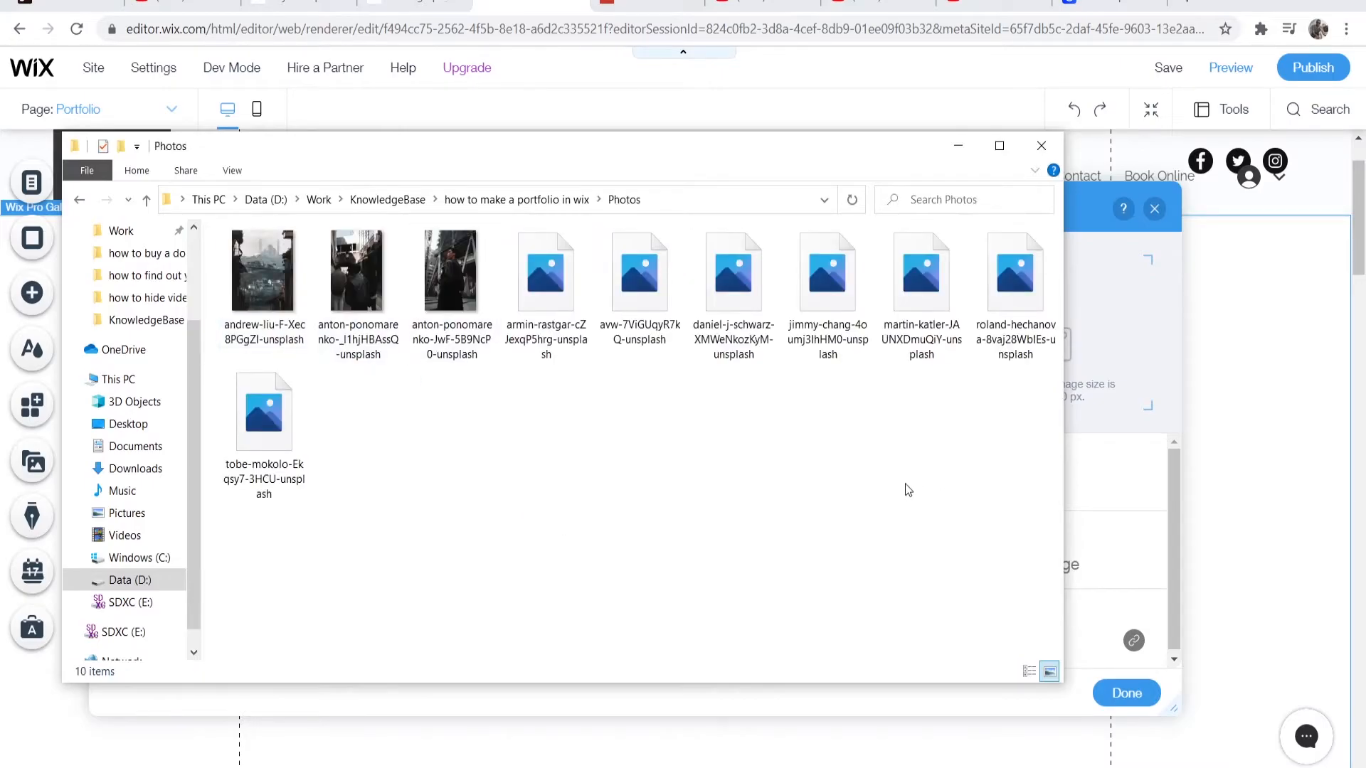
key("alt+Tab")
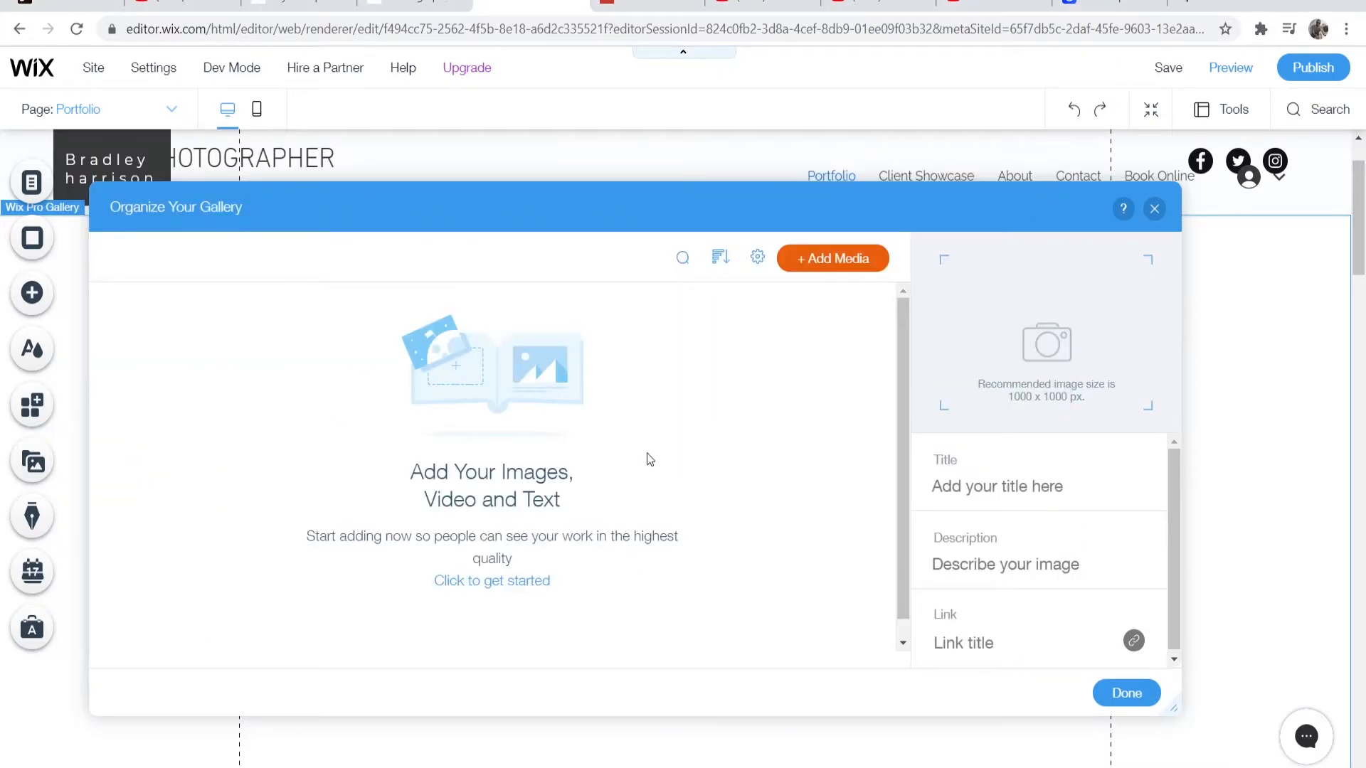
Step: Drag the ten photos from the Photos folder into Add Media > Image's Choose Images dialog
left_click(843, 265)
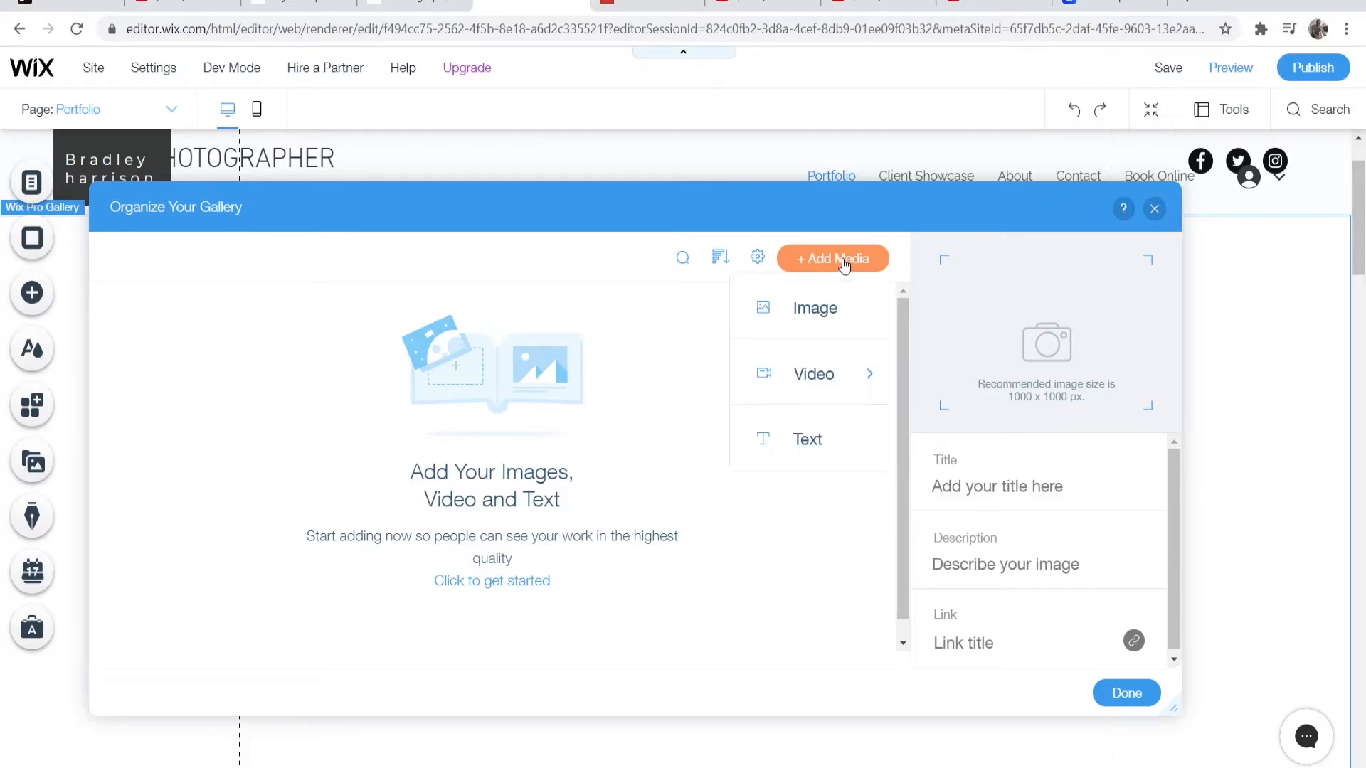
left_click(811, 308)
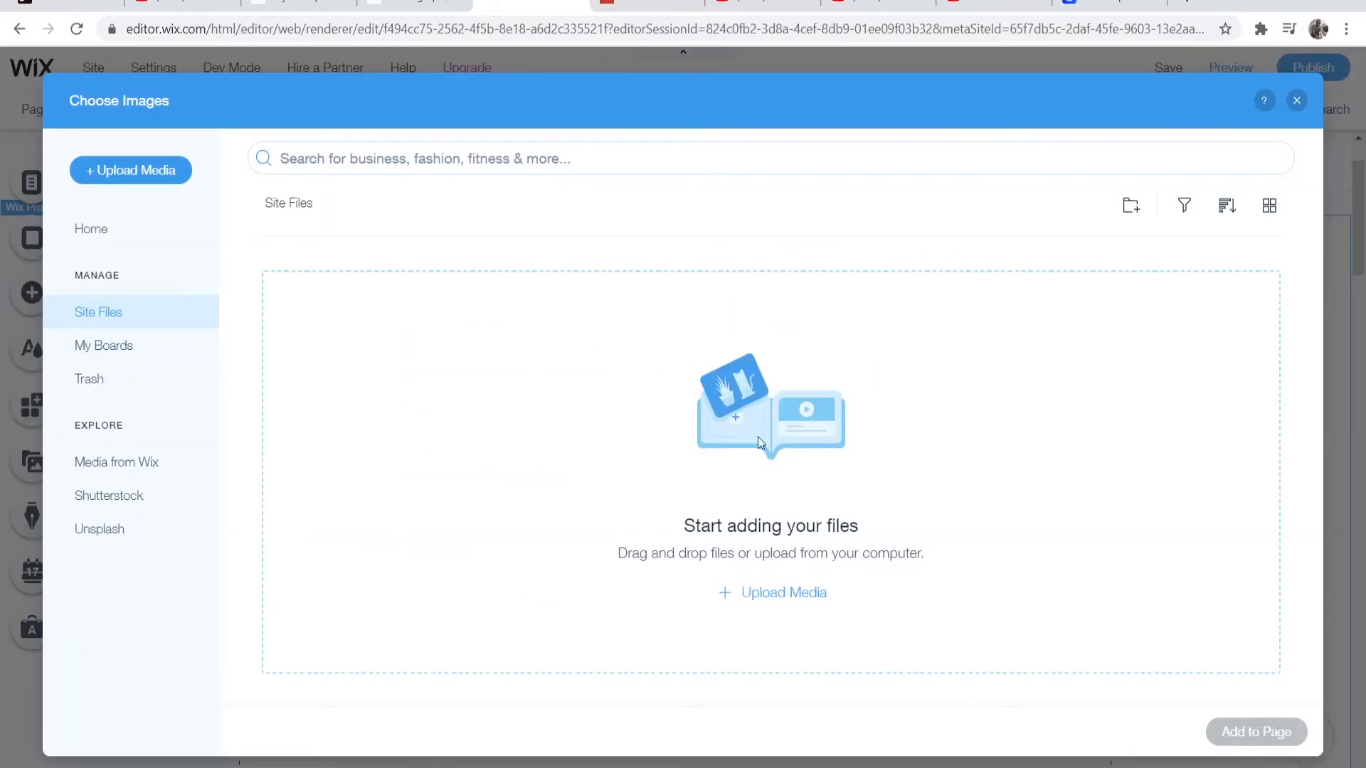
mouse_move(293, 757)
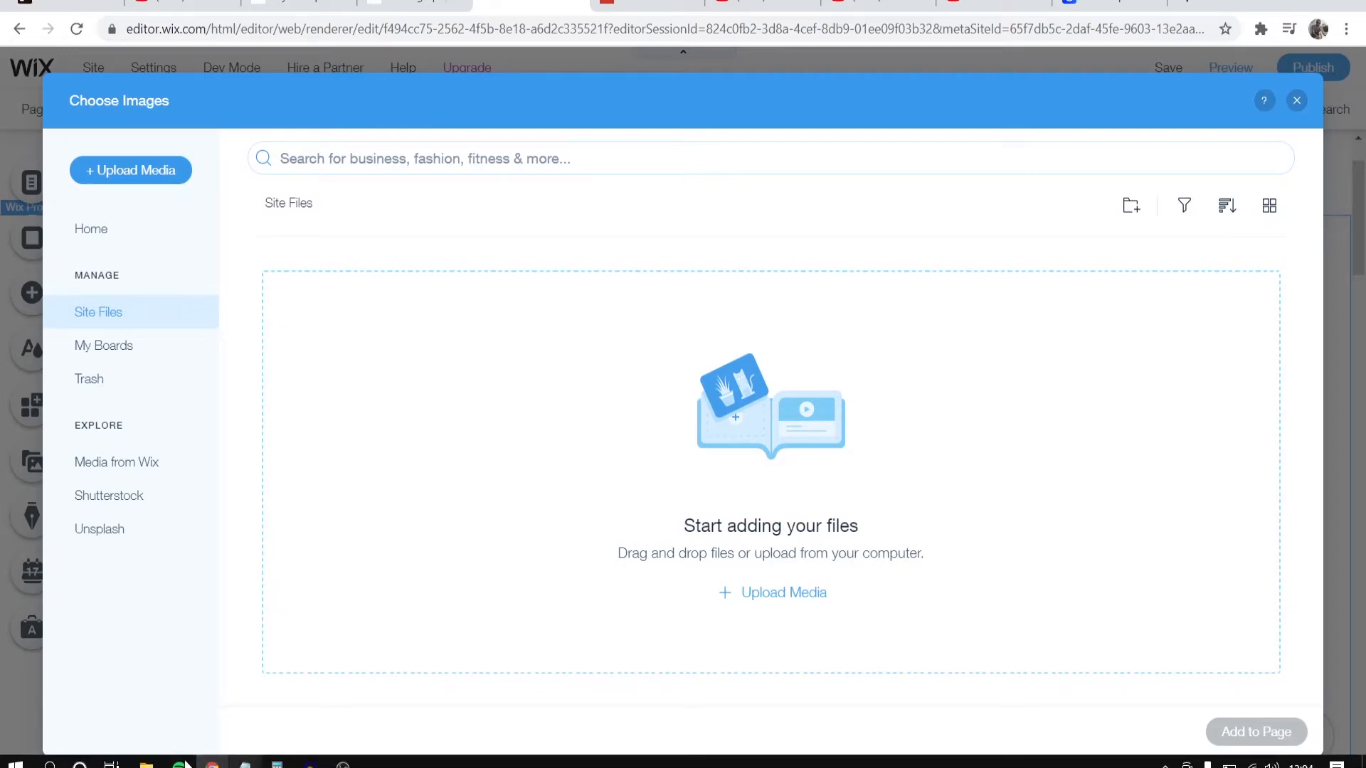
left_click(146, 763)
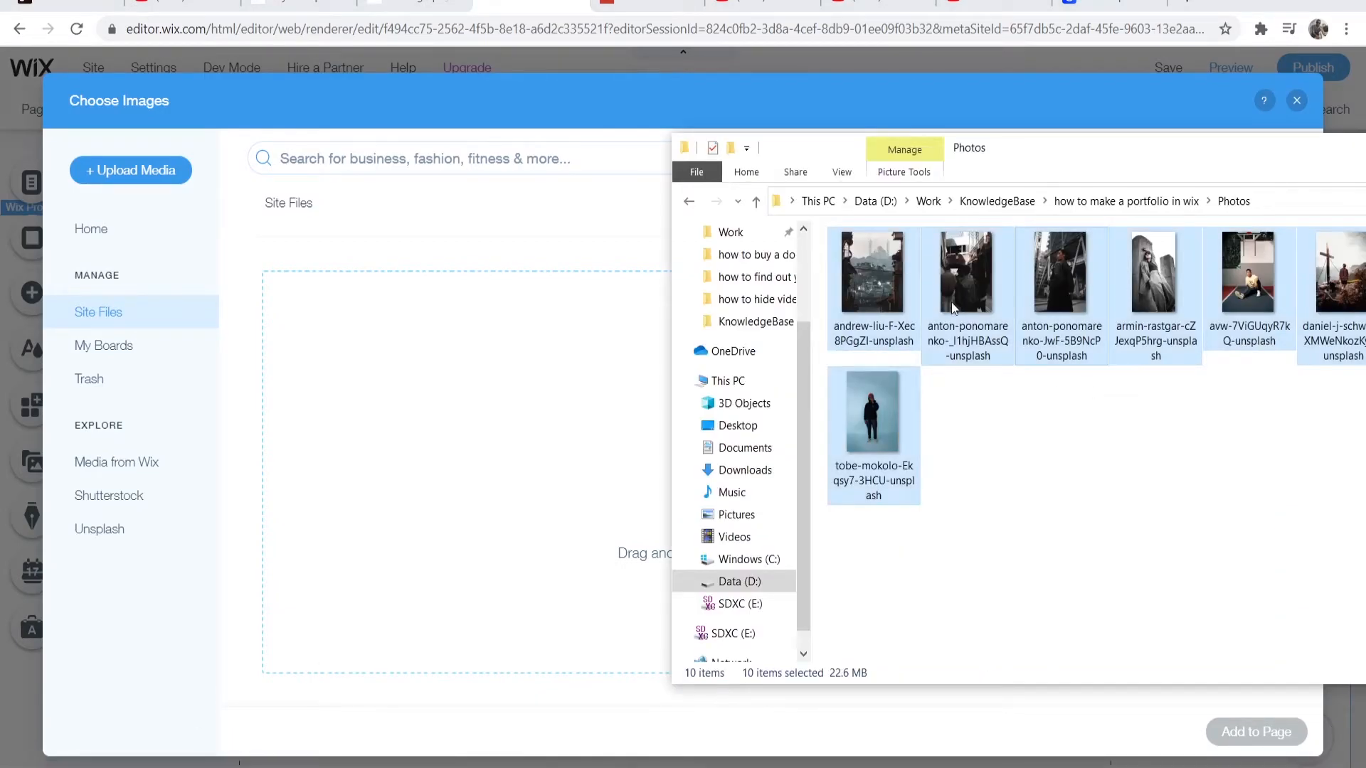
left_click(1074, 523)
left_click_drag(1258, 450, 510, 210)
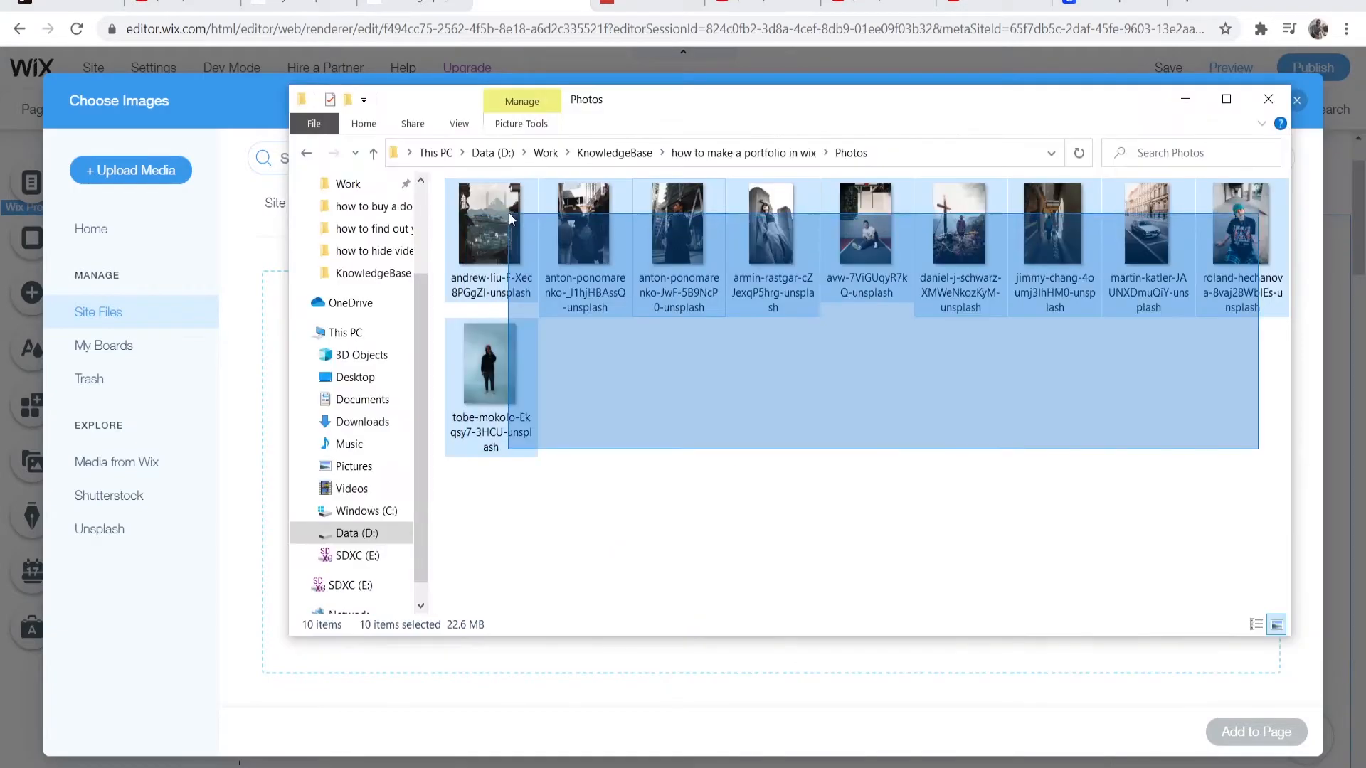
left_click_drag(677, 108, 1076, 168)
left_click_drag(891, 298, 635, 493)
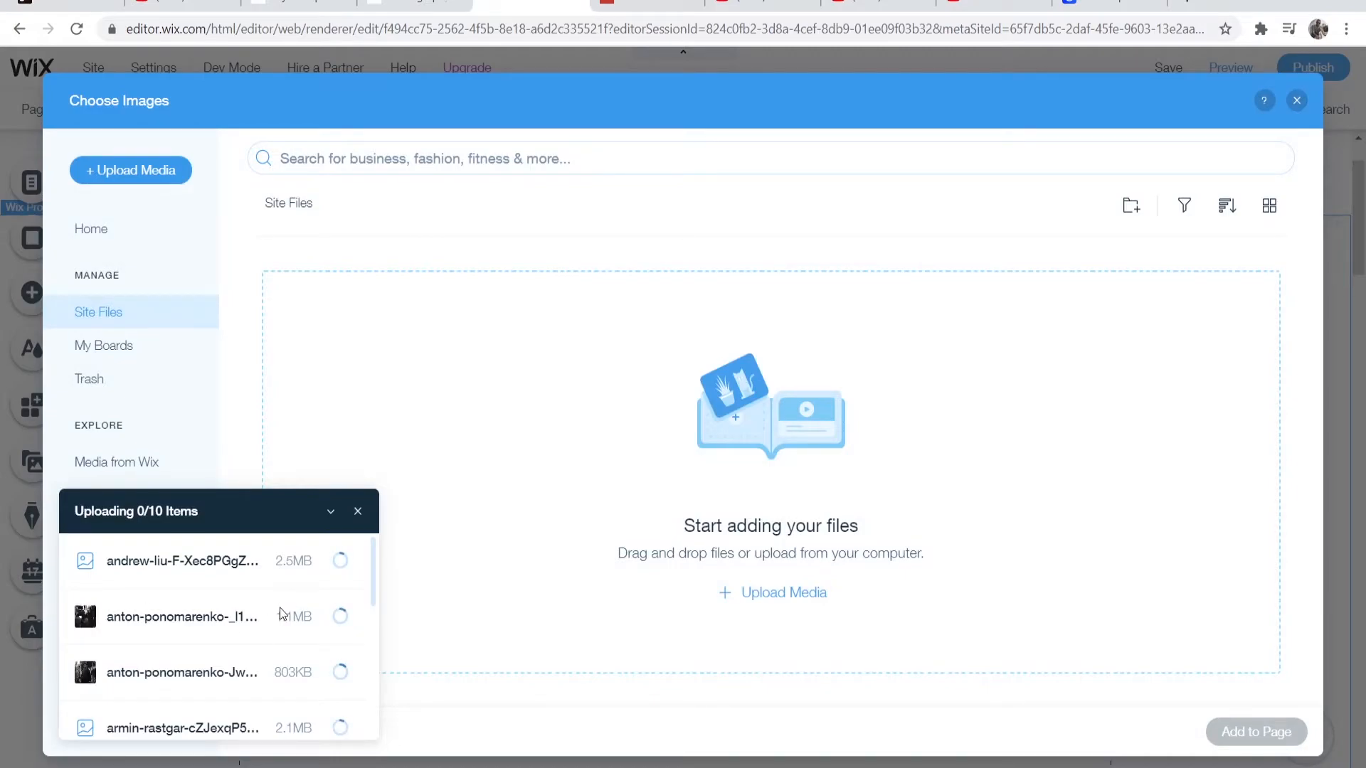
scroll(281, 605, "down", 1)
scroll(182, 572, "up", 1)
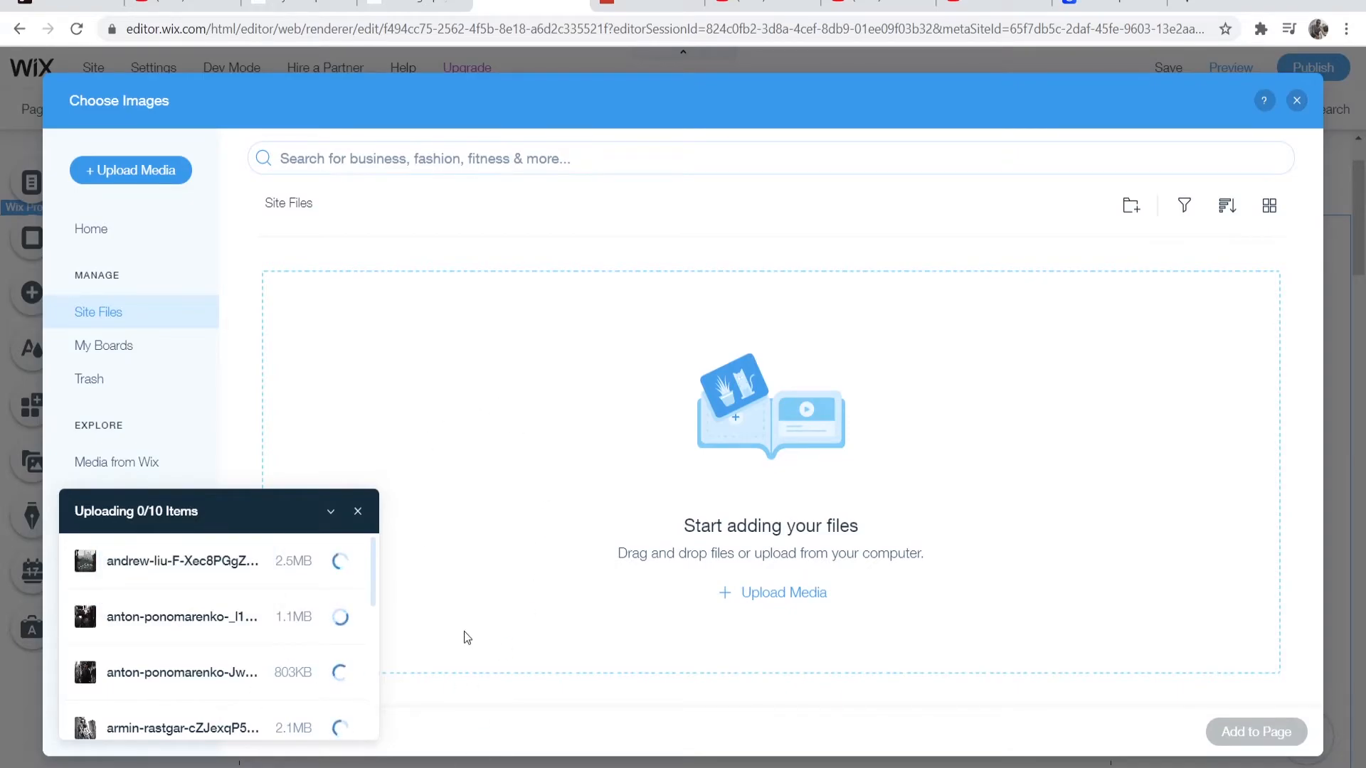
left_click(358, 513)
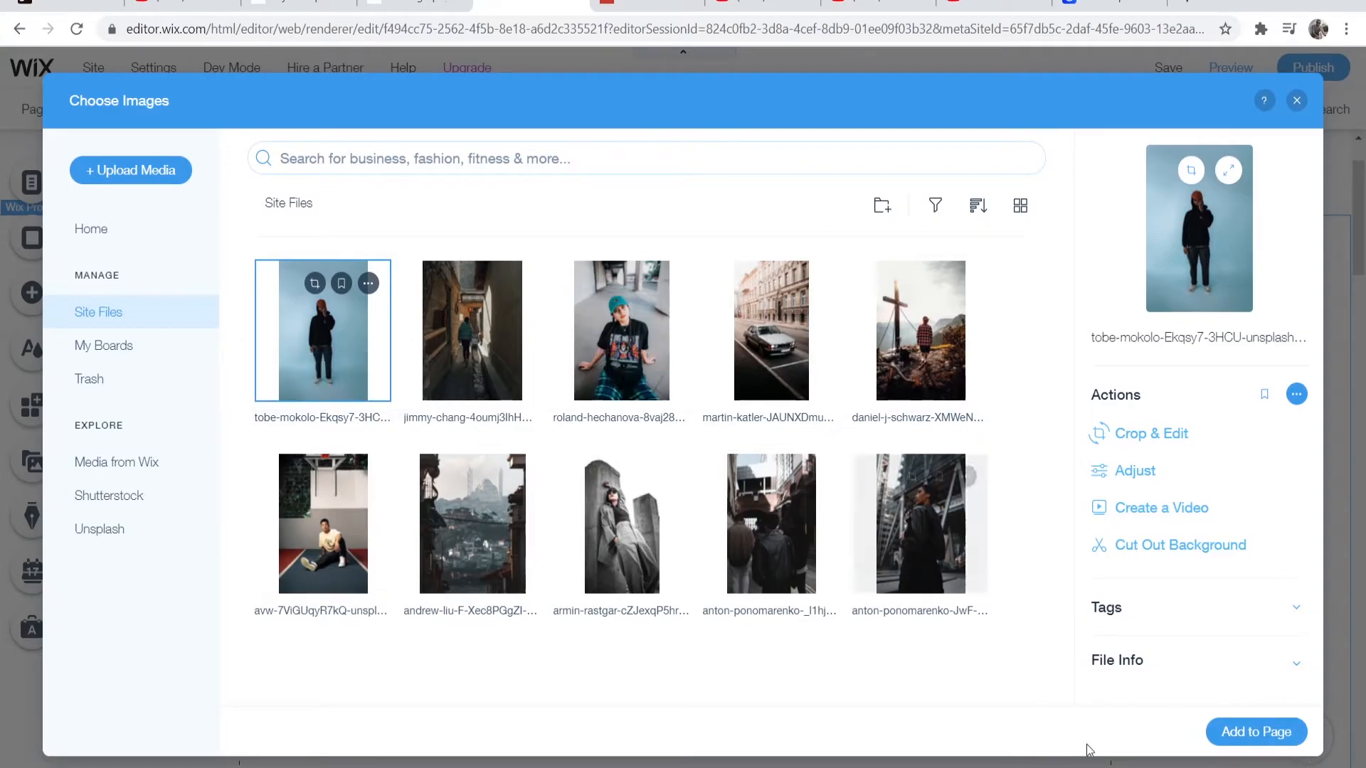
Step: Add the chosen image, then select the other nine uploaded photos and add them to the gallery
left_click(1253, 731)
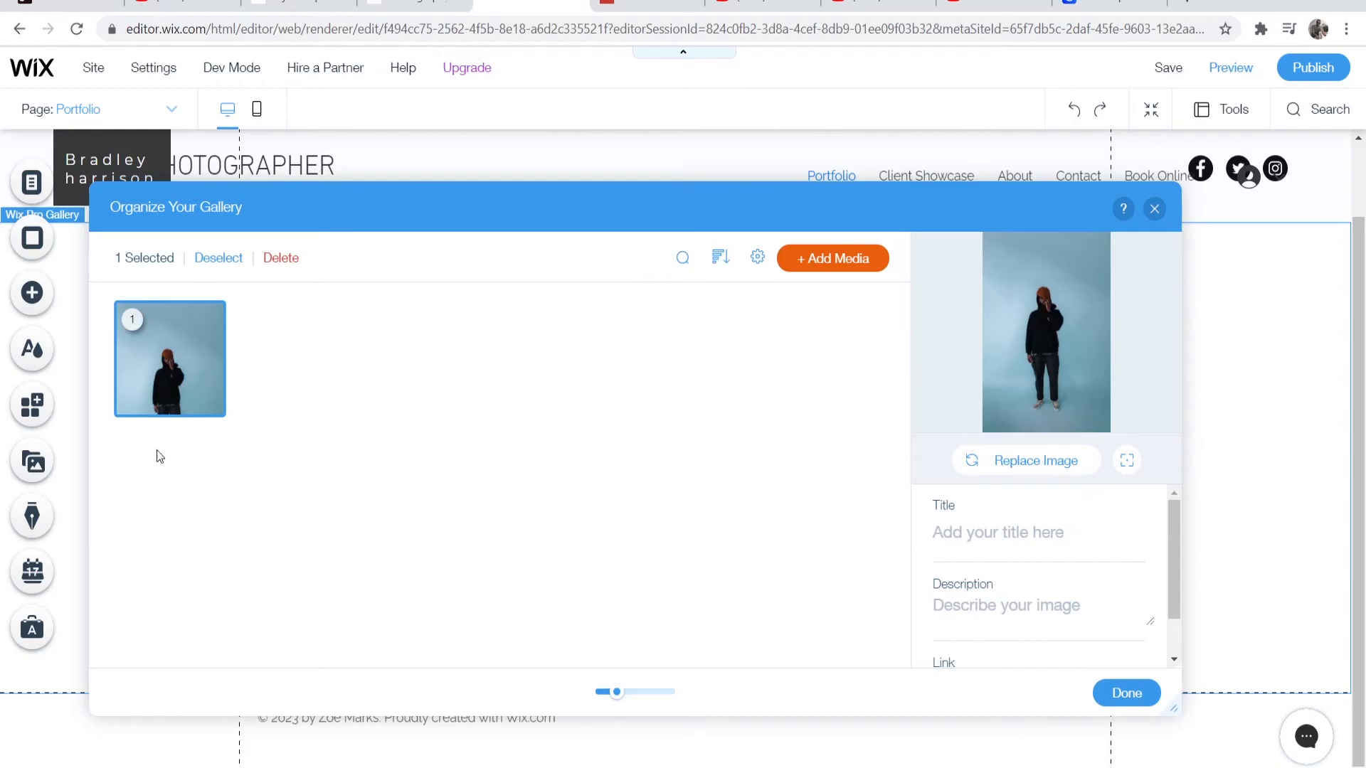
left_click(832, 258)
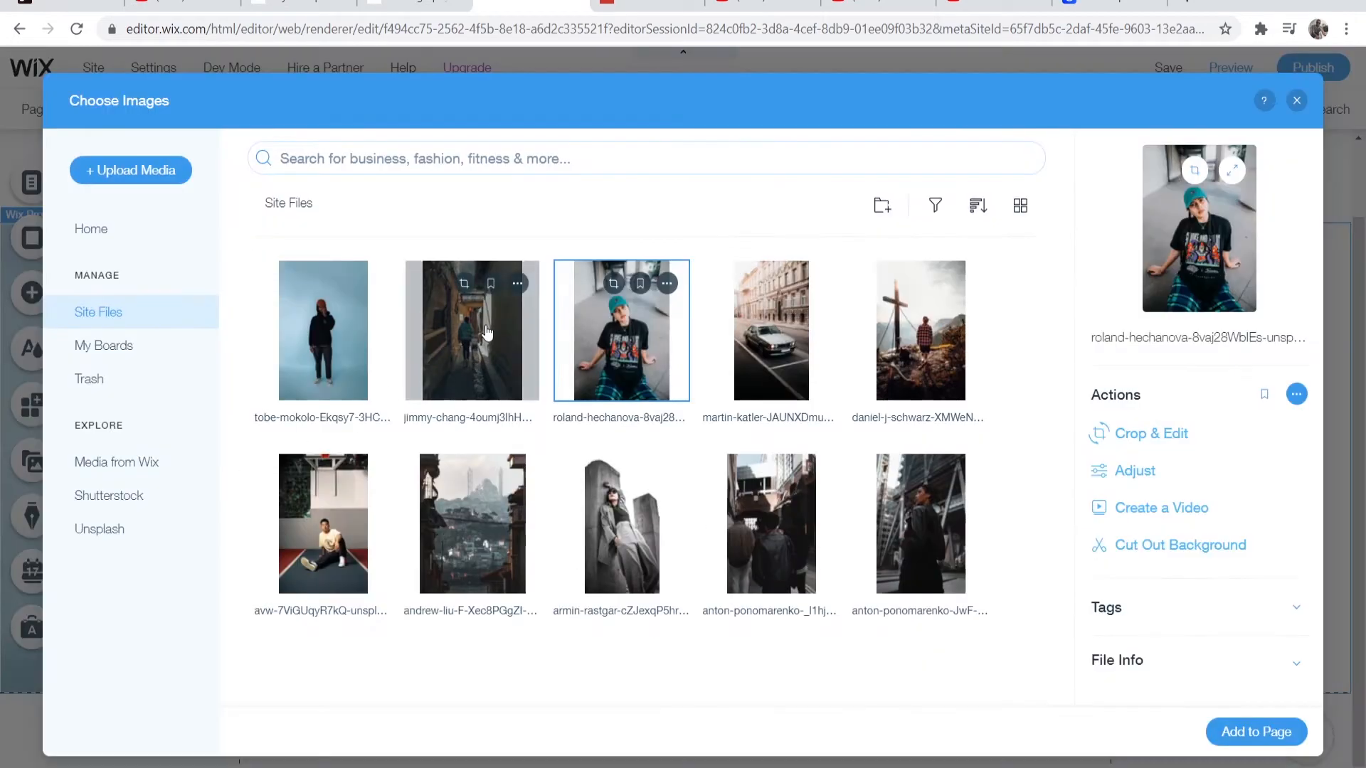
left_click(481, 328)
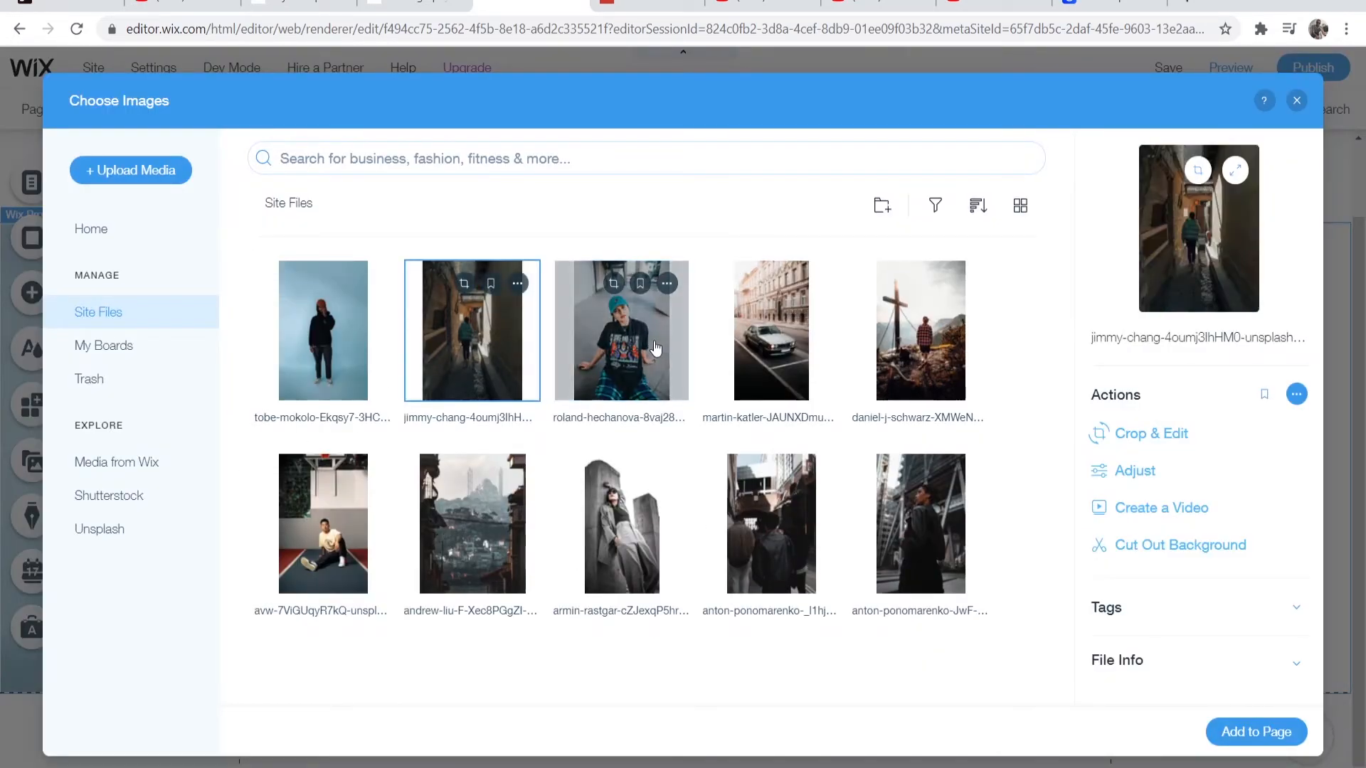
left_click(651, 345, "ctrl")
left_click(772, 338, "ctrl")
left_click(957, 340, "ctrl")
left_click(921, 513, "ctrl")
left_click(772, 513, "ctrl")
left_click(613, 519, "ctrl")
left_click(515, 519, "ctrl")
left_click(377, 516, "ctrl")
left_click(1278, 720)
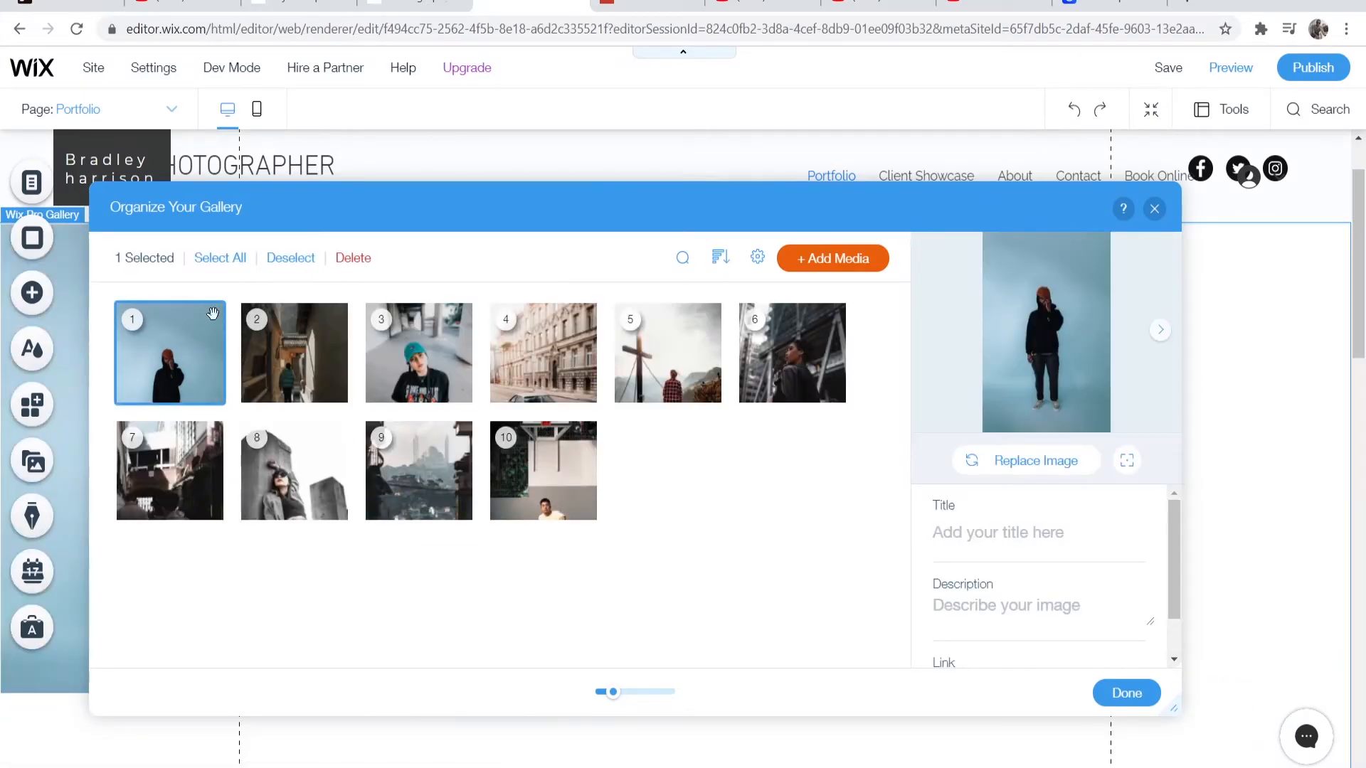
left_click_drag(618, 220, 543, 3)
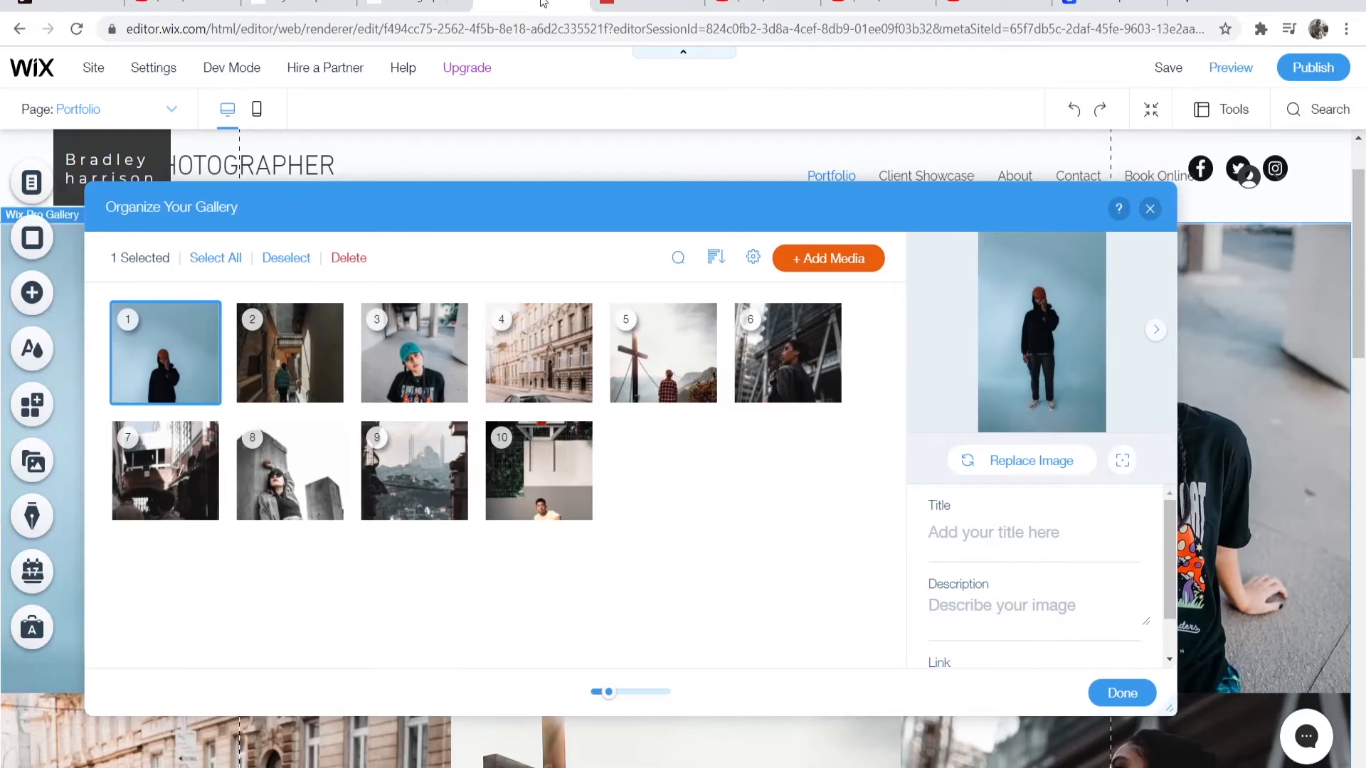
Step: Apply the ten new photos to the Portfolio page gallery and review them on the canvas
left_click(1122, 693)
scroll(514, 316, "down", 15)
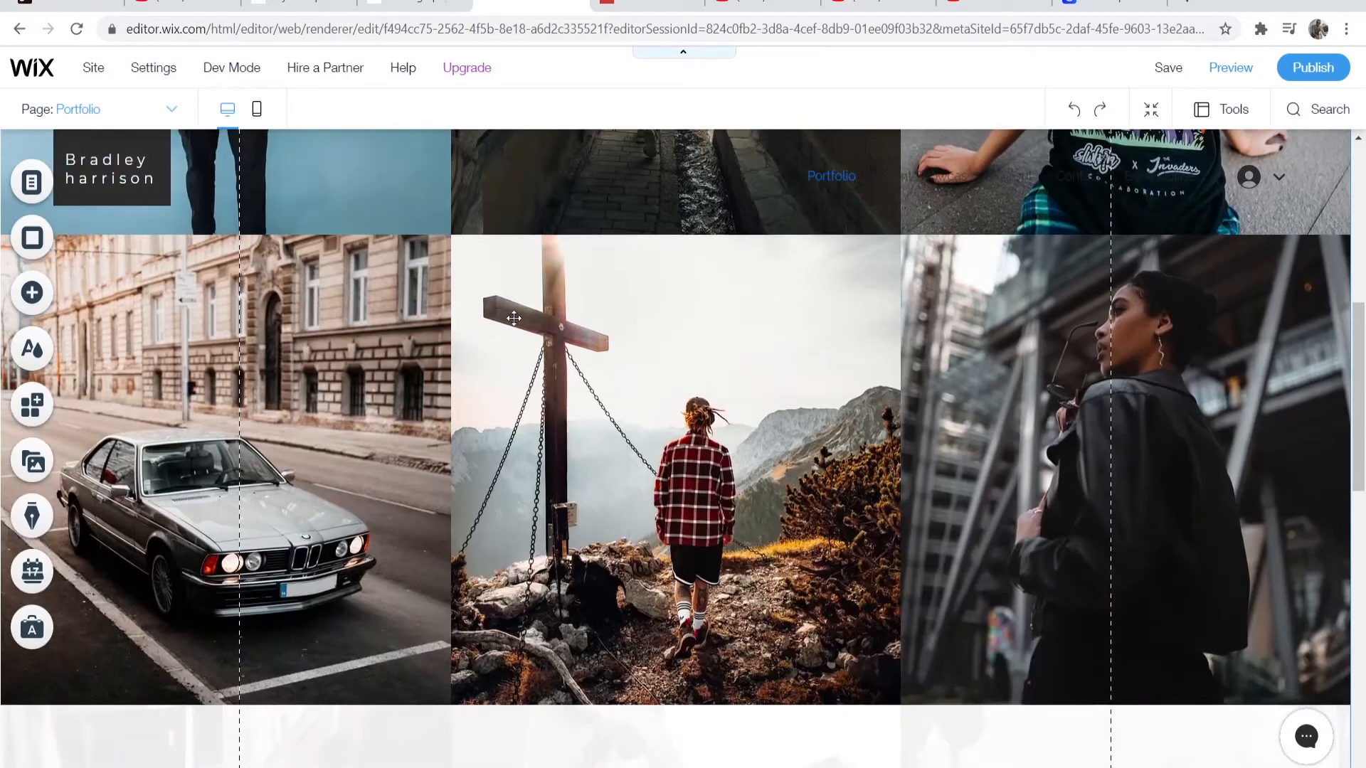
scroll(513, 316, "down", 6)
scroll(512, 317, "up", 16)
scroll(509, 320, "down", 17)
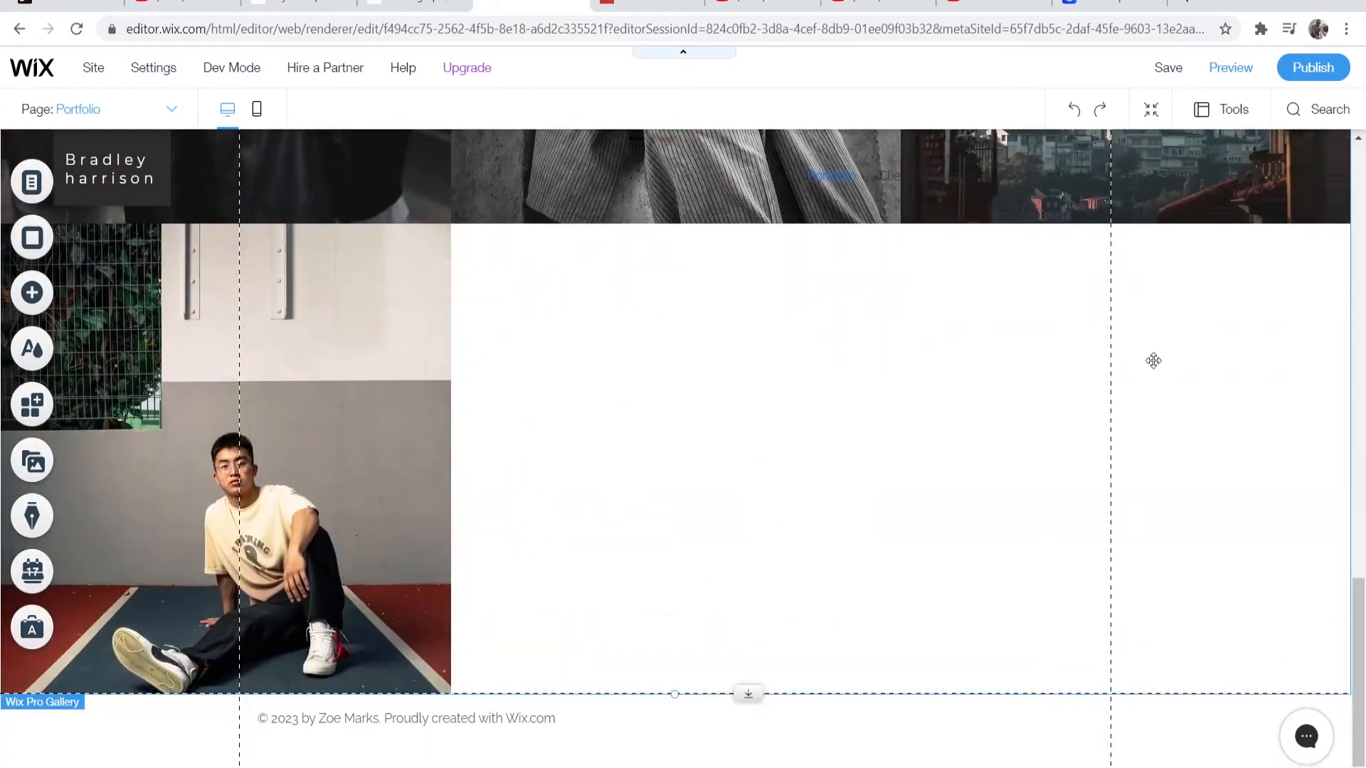
Step: Stretch the Pro Gallery taller to 1518 × 1571 so all photos fit in three columns
left_click(343, 448)
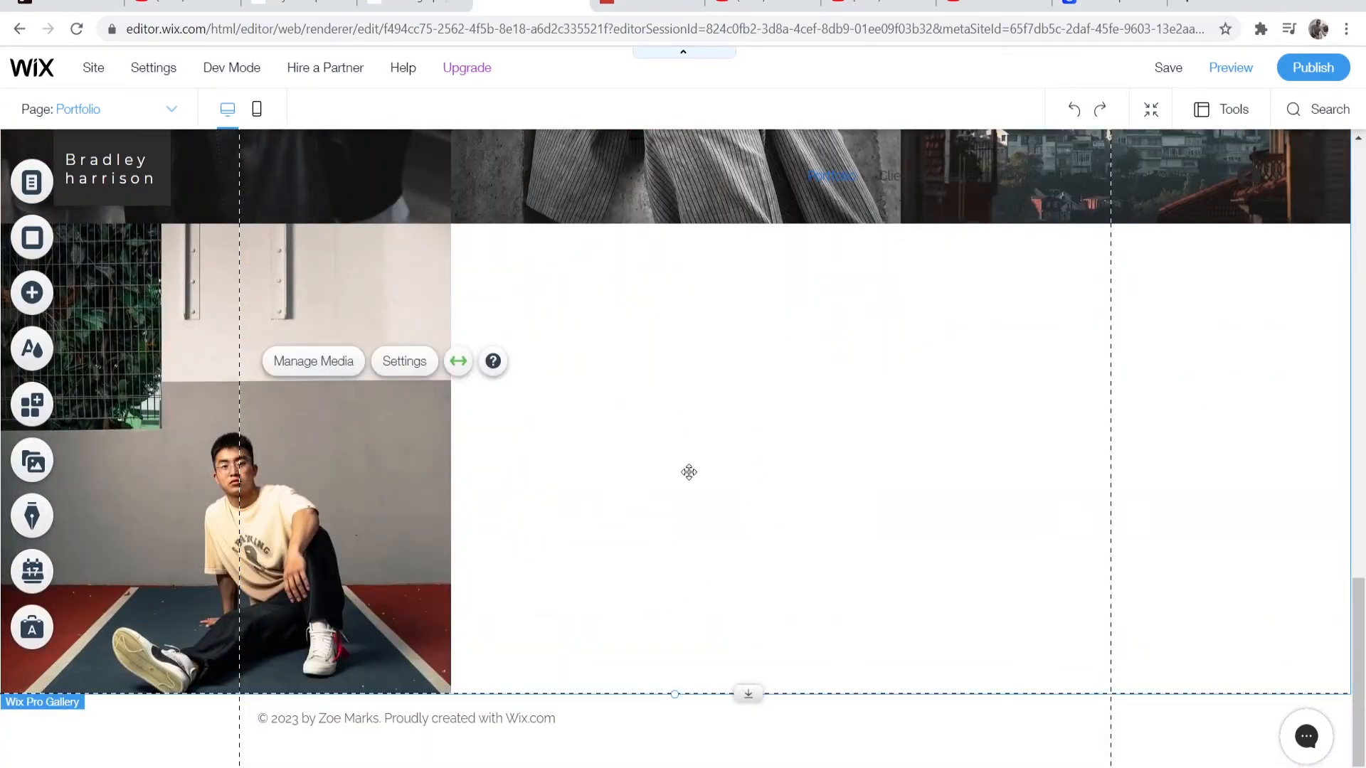
left_click(744, 694)
left_click_drag(670, 696, 653, 596)
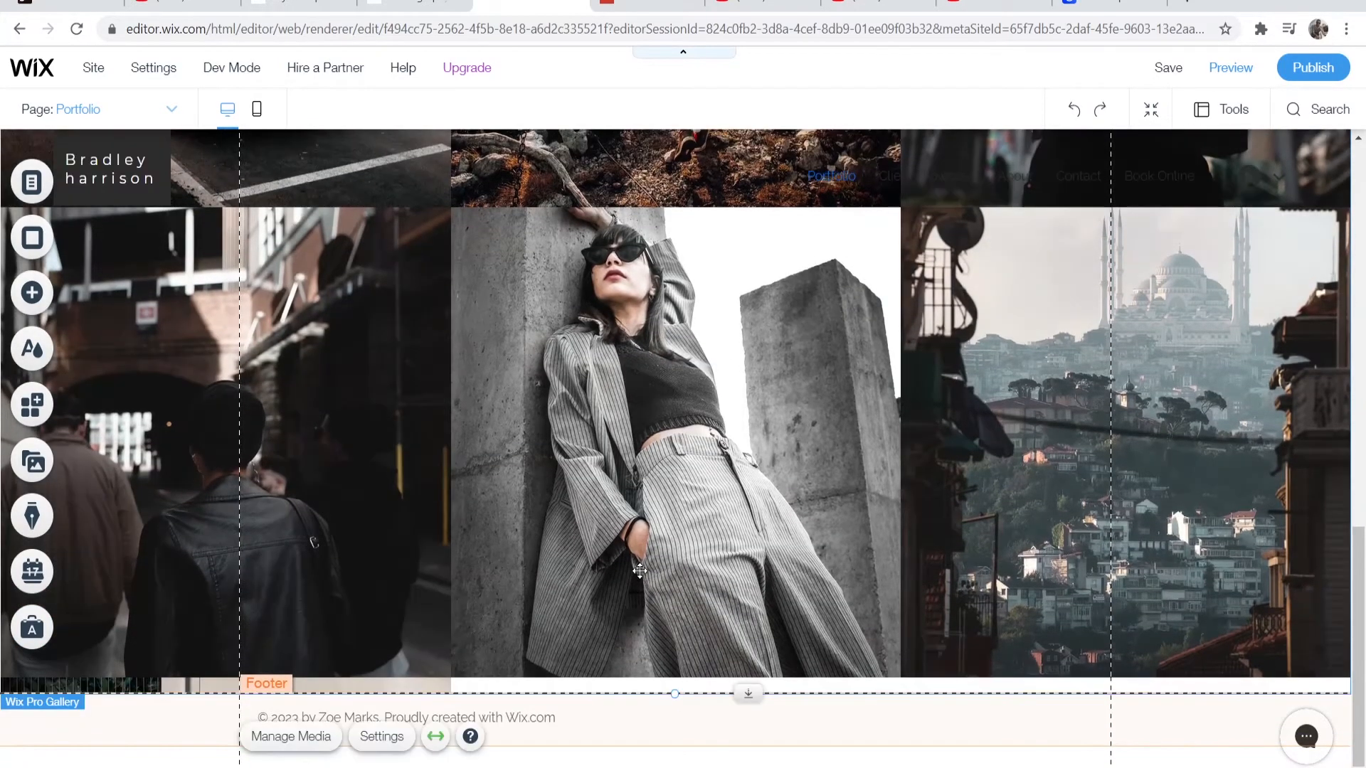
scroll(733, 544, "up", 5)
scroll(737, 543, "up", 3)
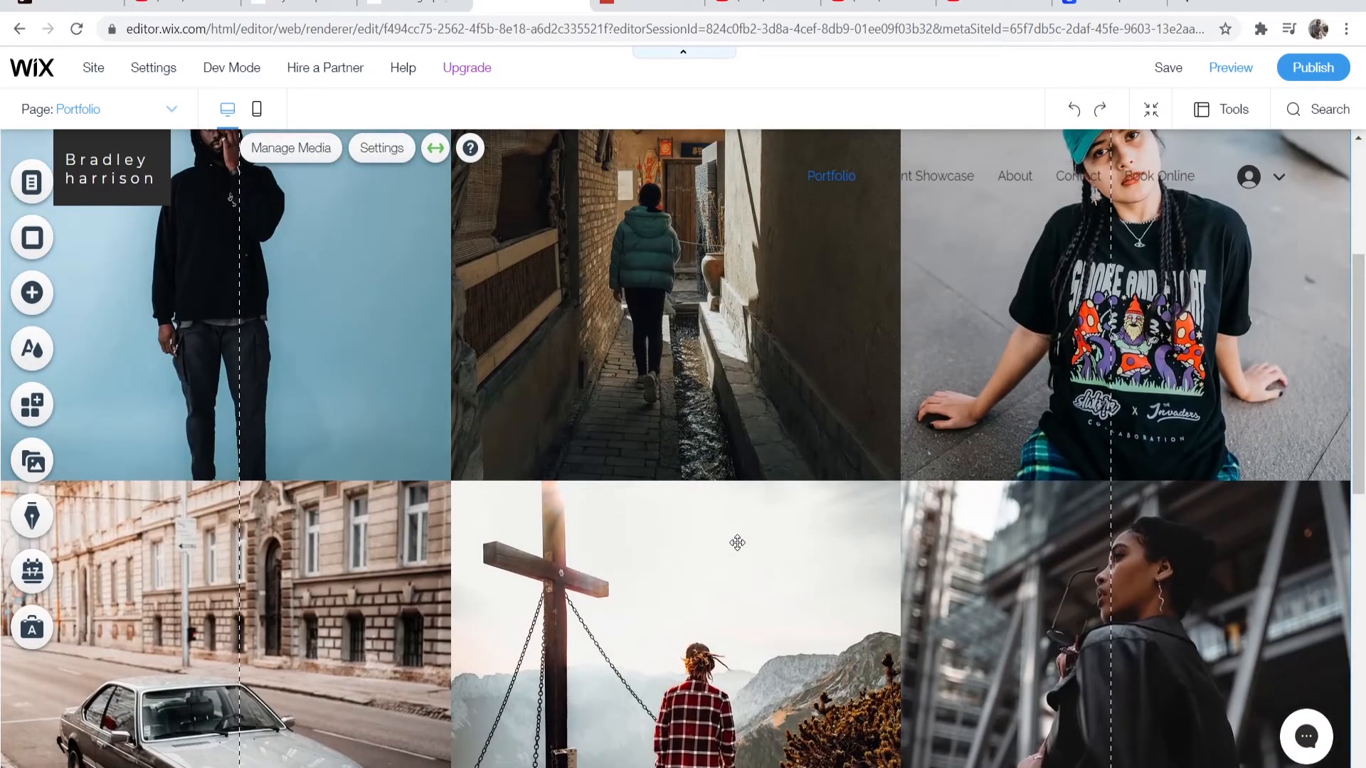
scroll(737, 543, "up", 2)
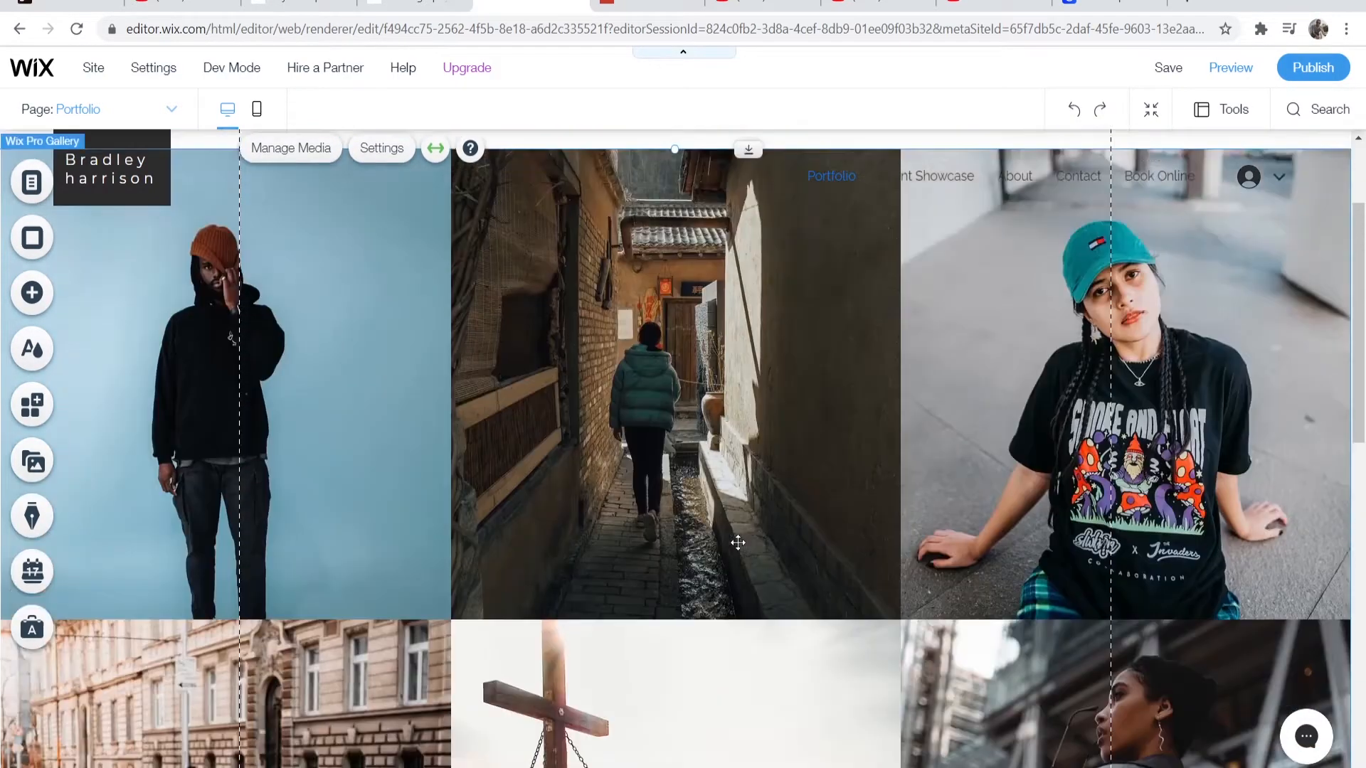
scroll(427, 318, "down", 10)
scroll(427, 319, "up", 10)
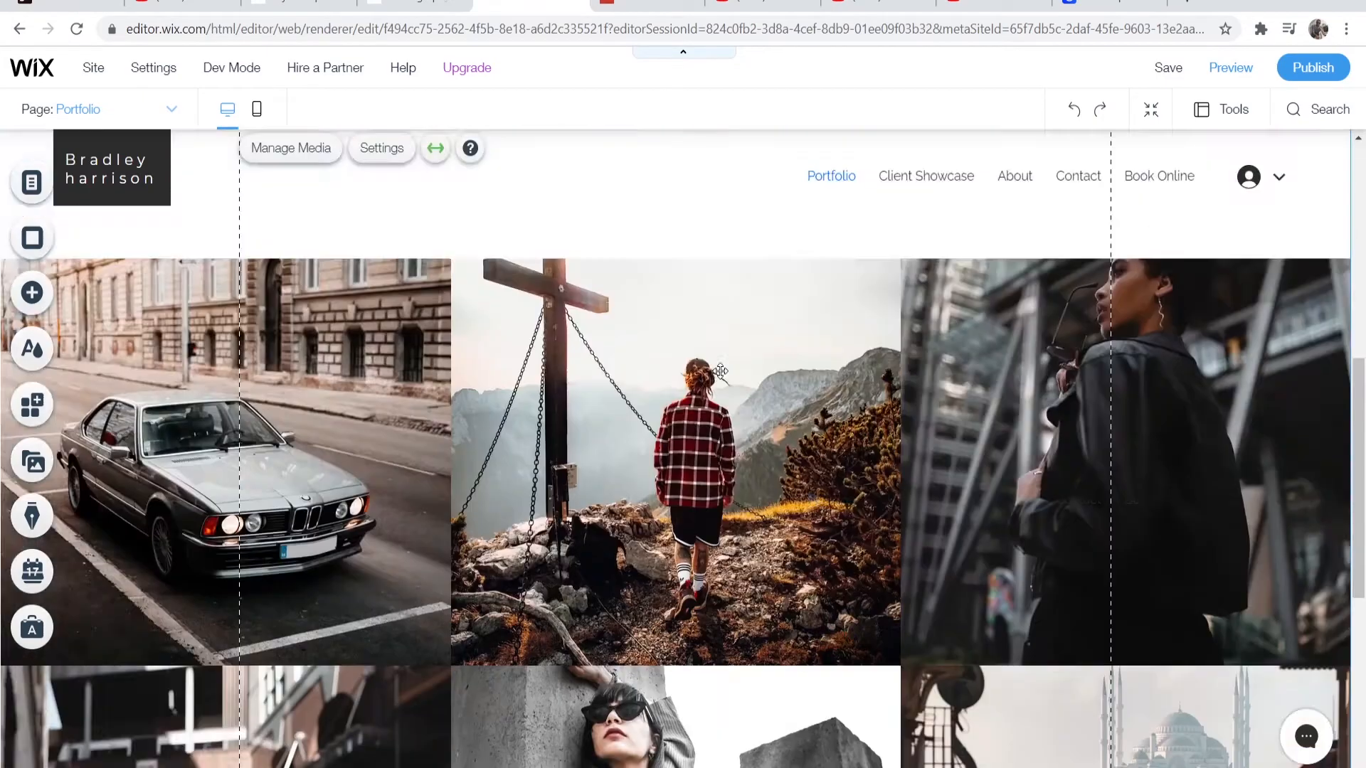
Step: Delete the URBAN PHOTOGRAPHER heading from the page header
left_click(505, 182)
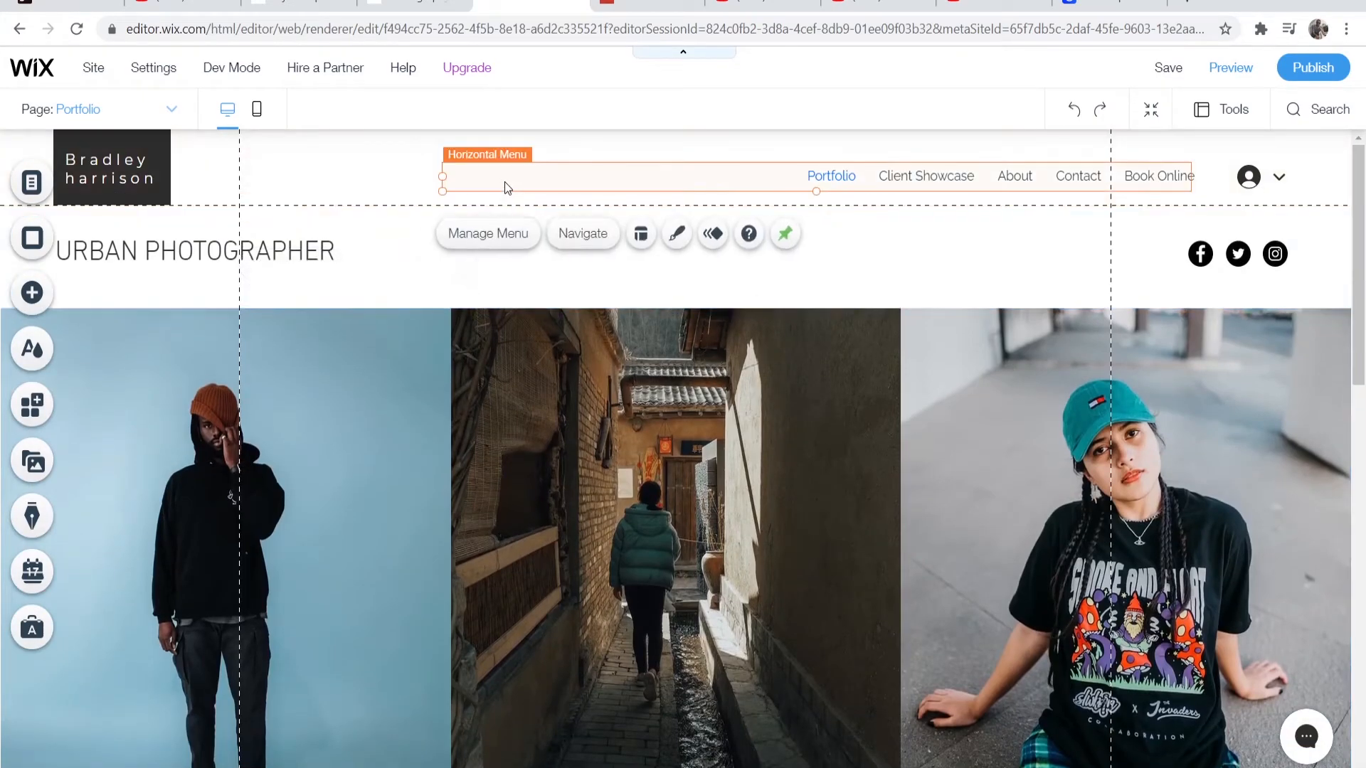
left_click(356, 177)
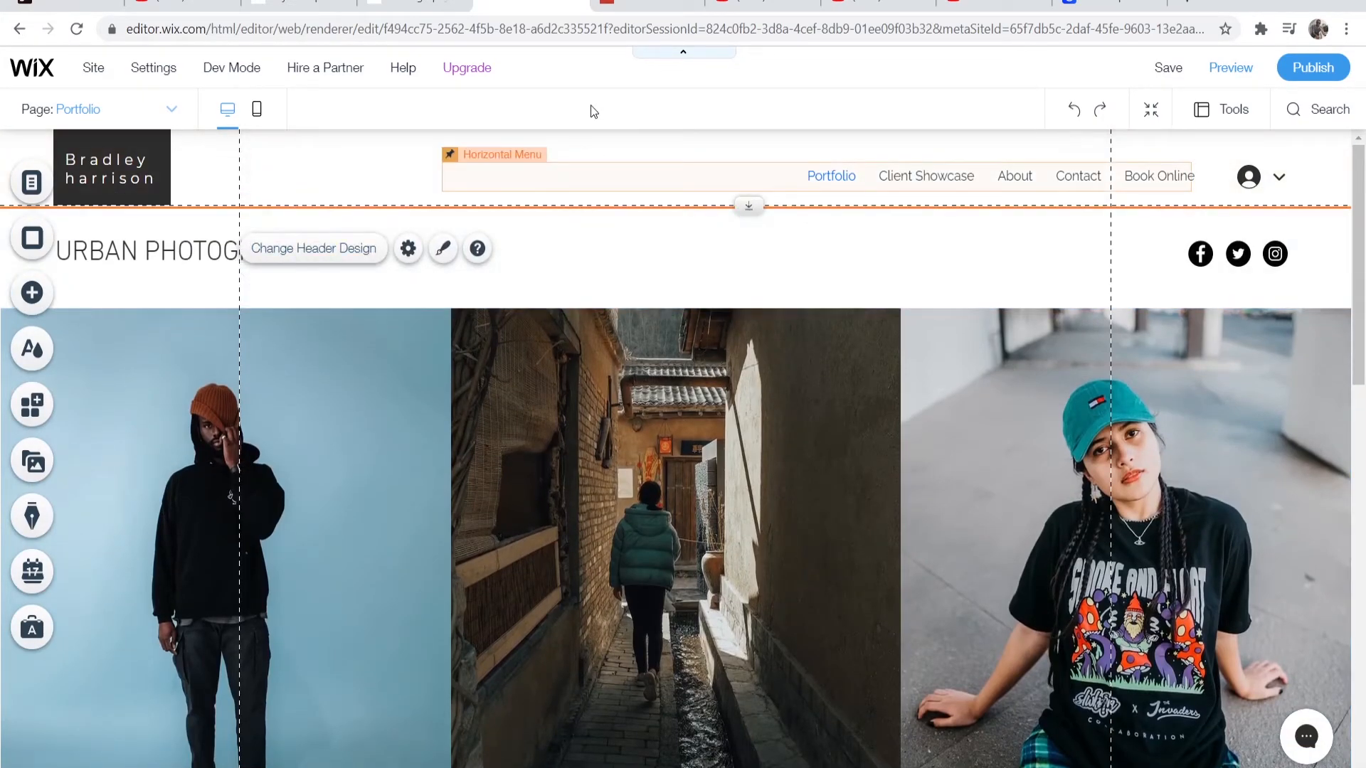
left_click(221, 261)
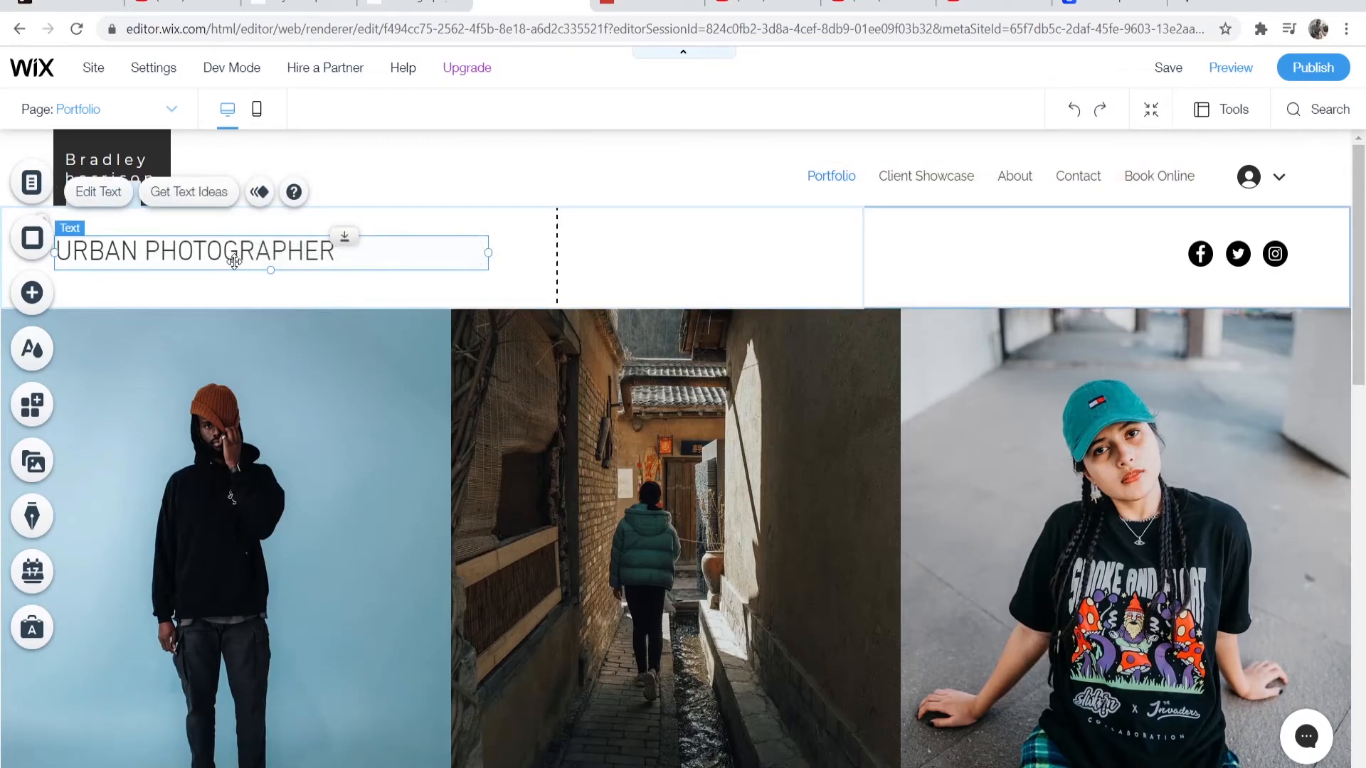
key("Delete")
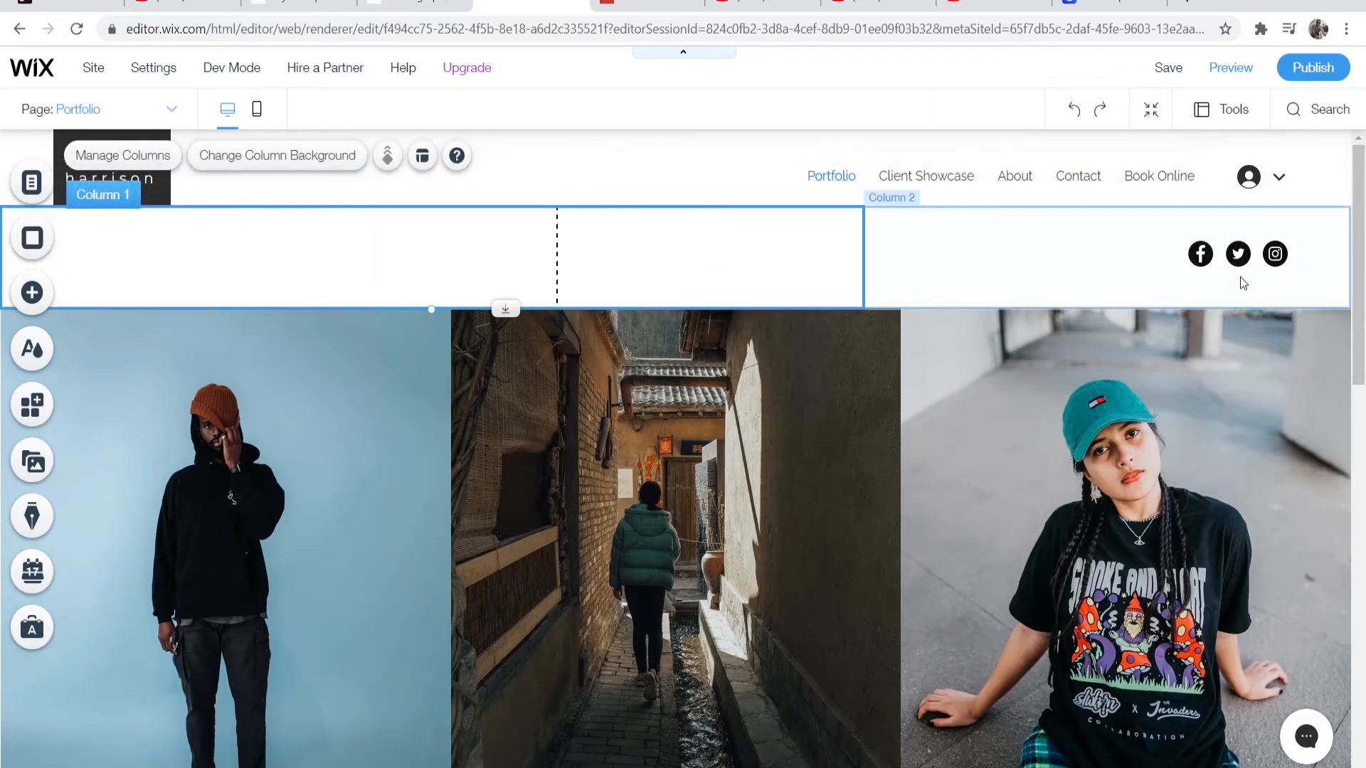
Step: Check the Social Bar's Facebook link in Set Social Links and close without changes
left_click(1201, 258)
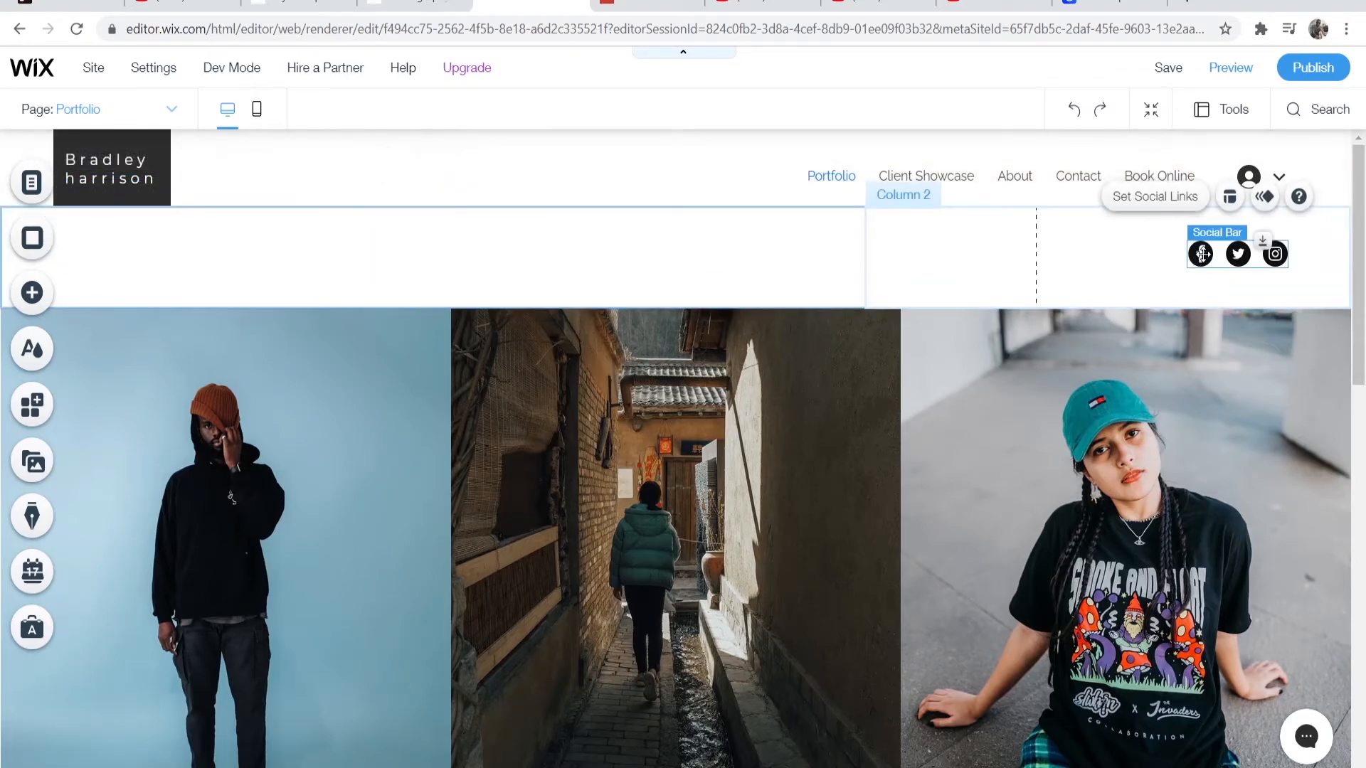
left_click(1131, 203)
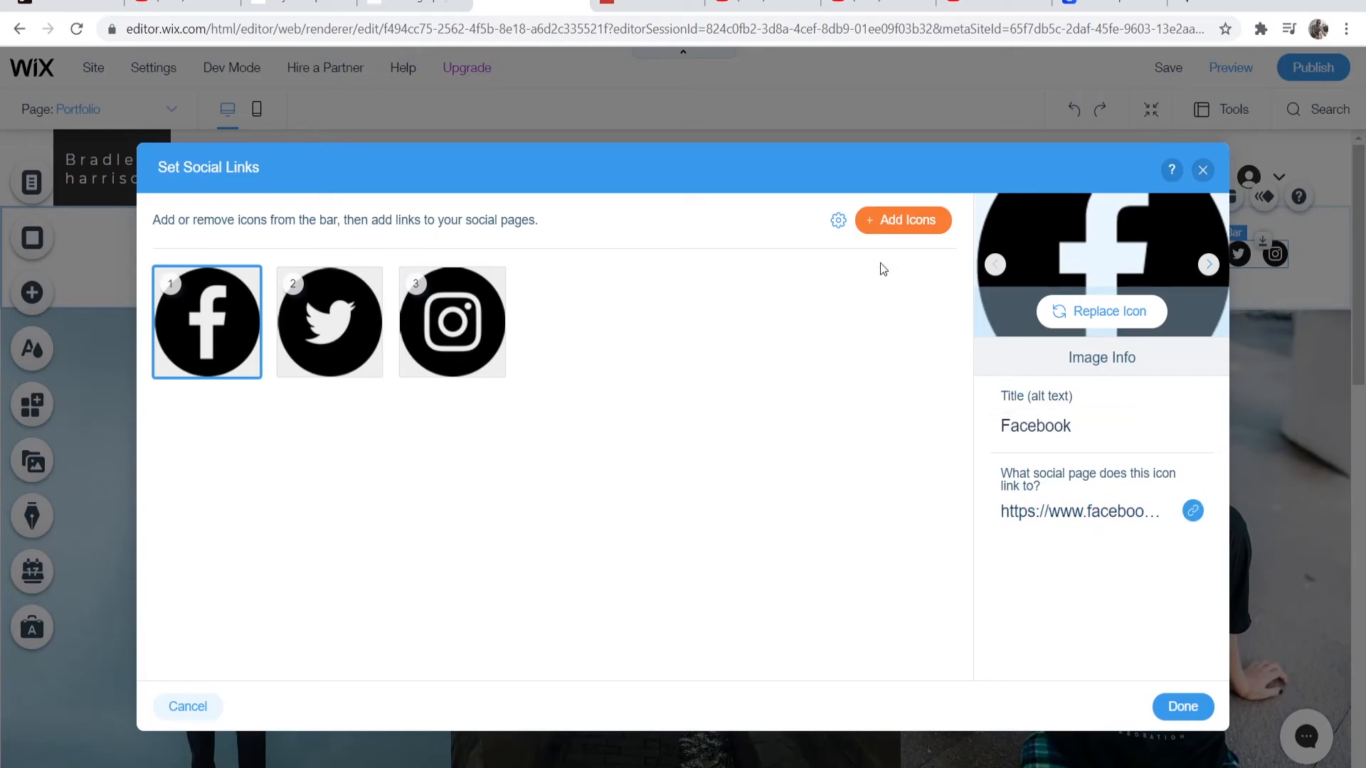
left_click(1114, 515)
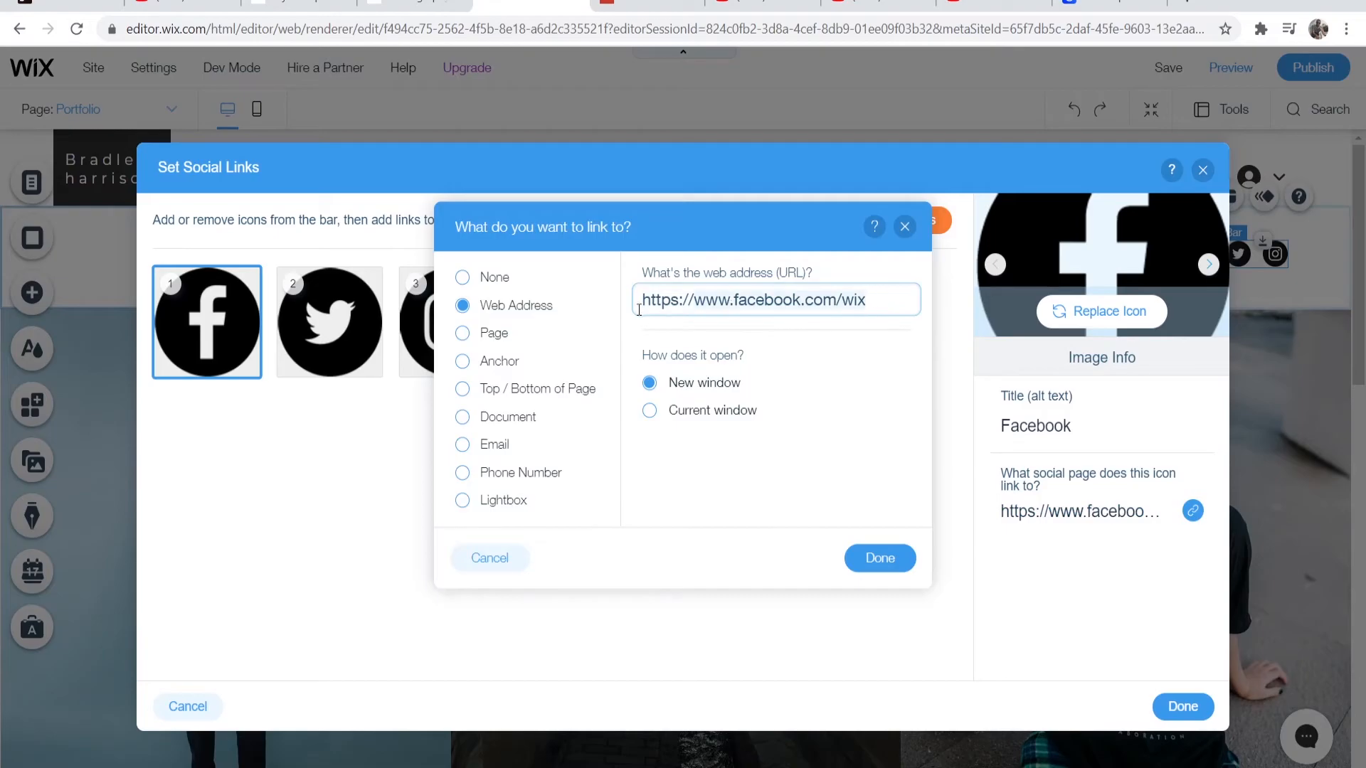
left_click(904, 226)
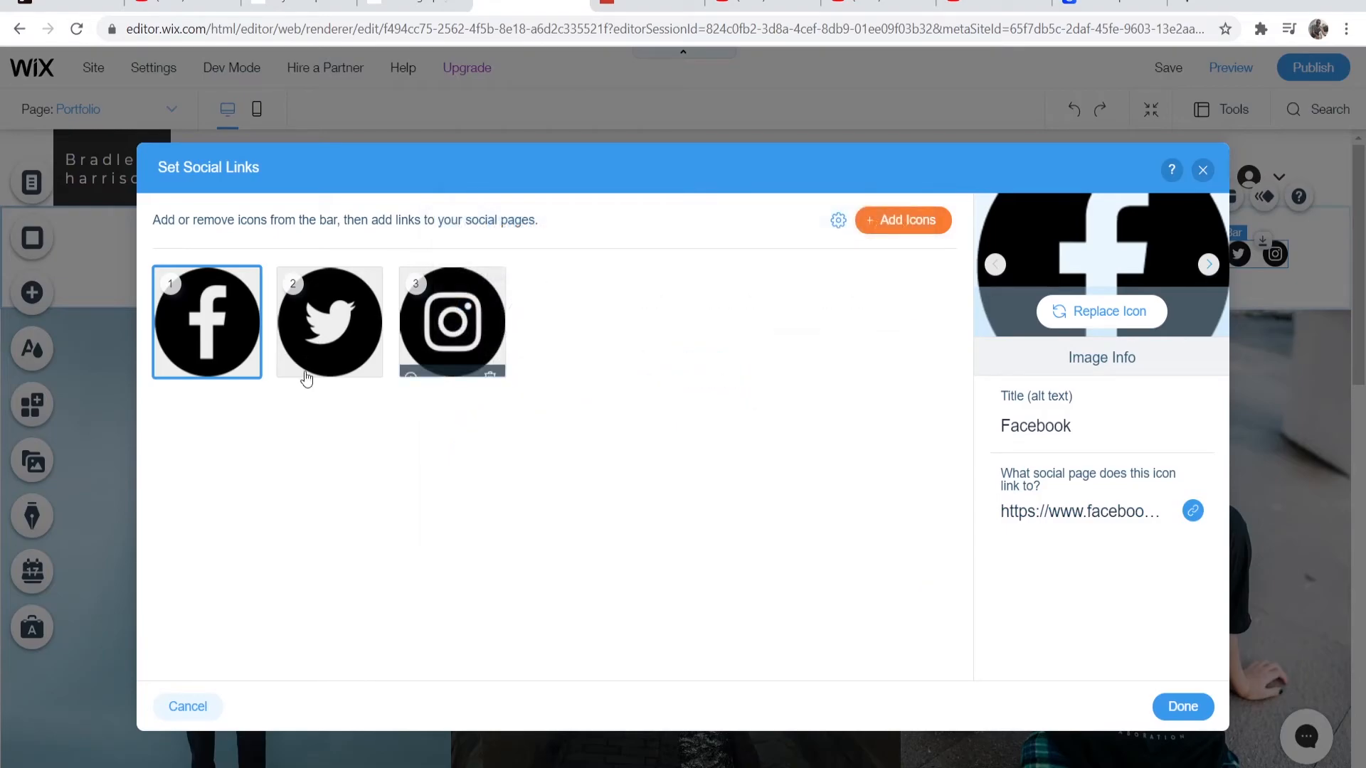
left_click(1203, 161)
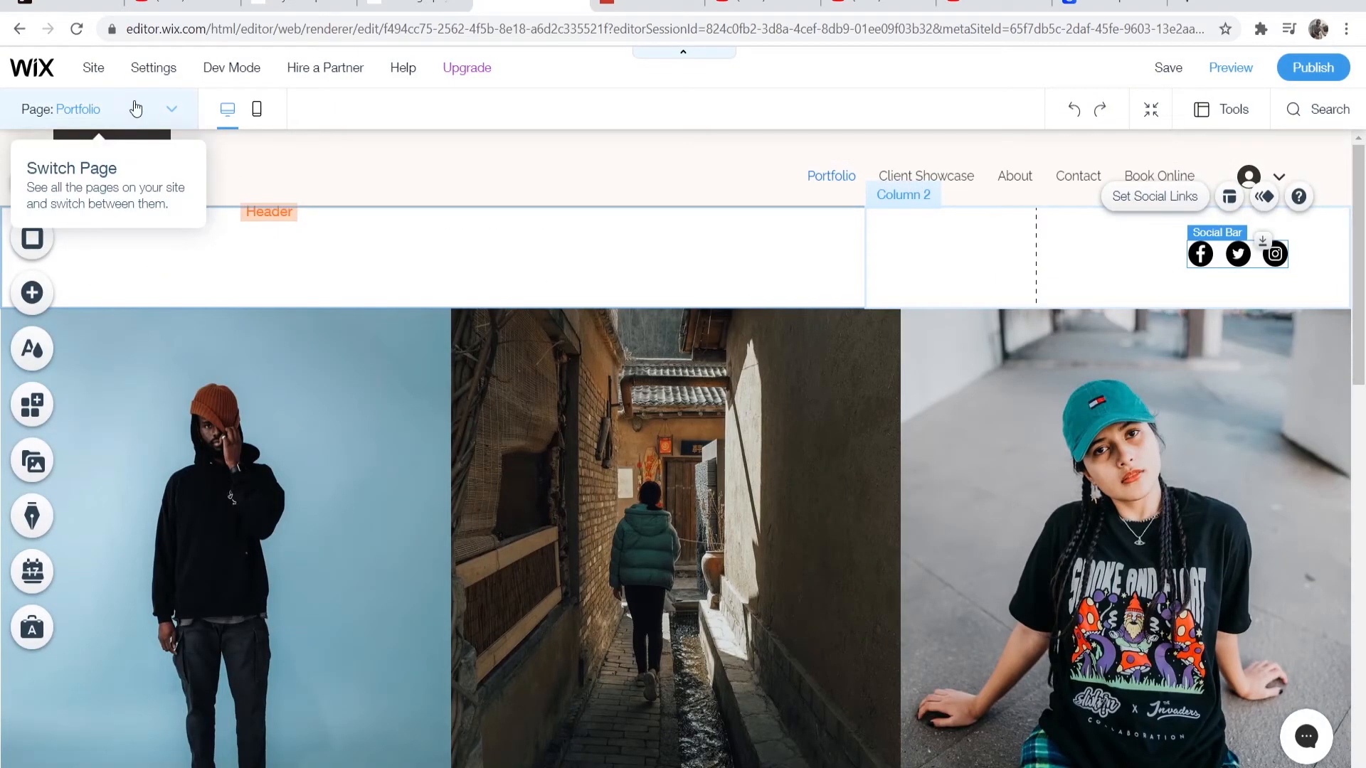
Step: Switch to the About page and save the site, dismissing the changes-saved message
left_click(136, 108)
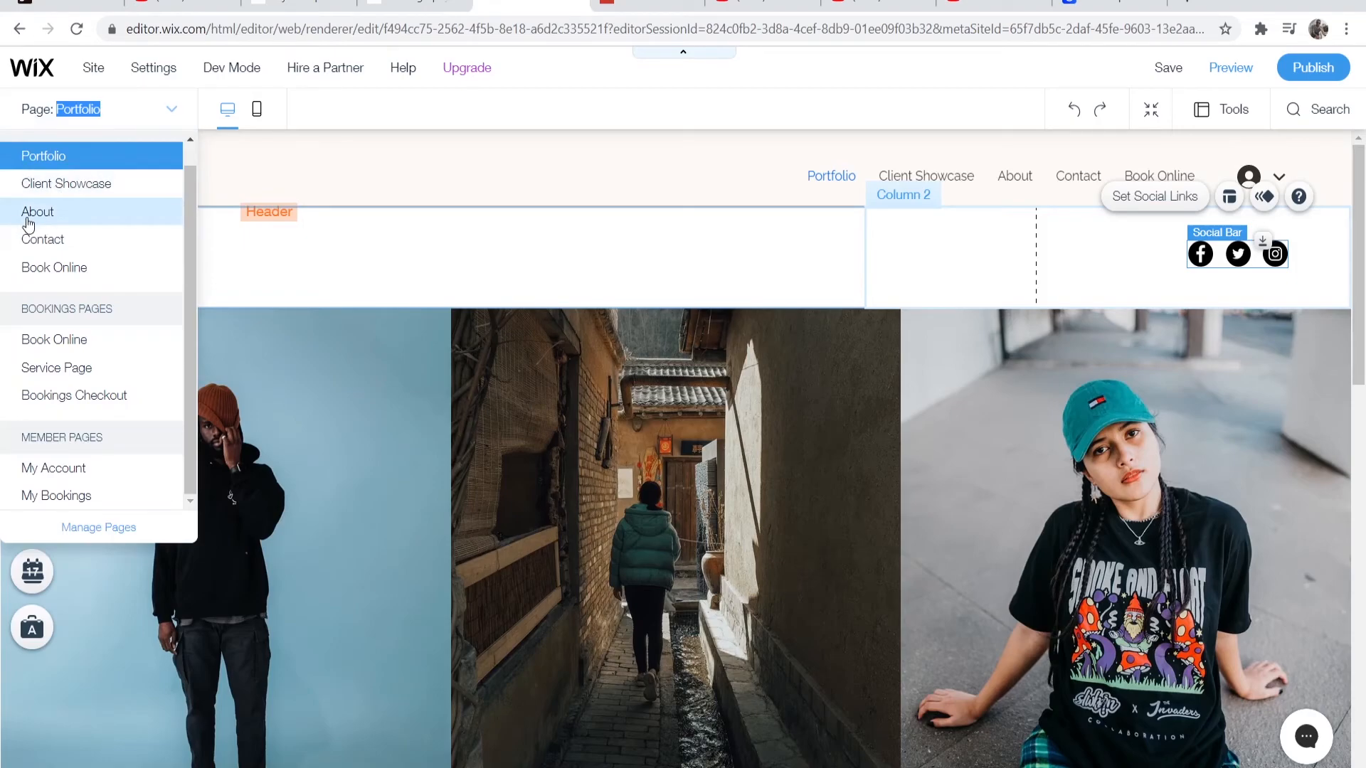
left_click(49, 215)
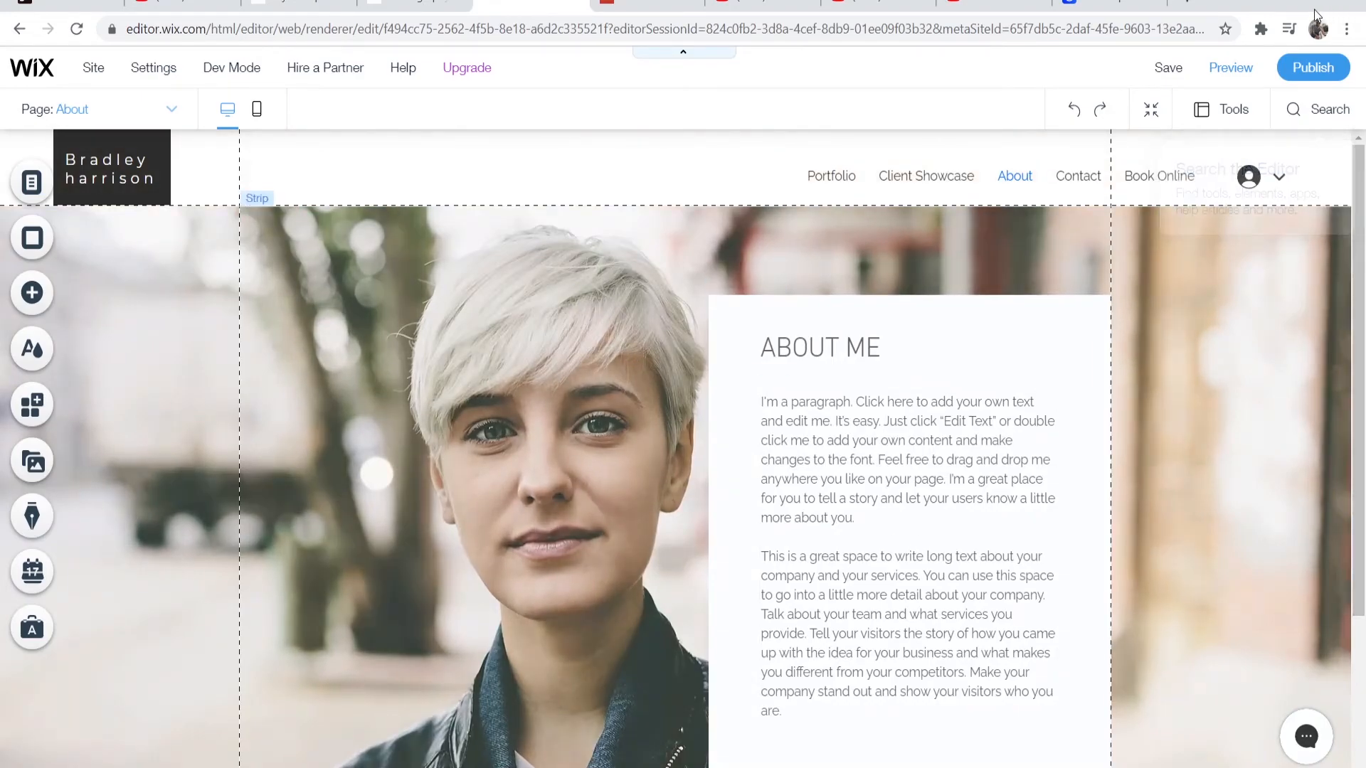
left_click(1175, 71)
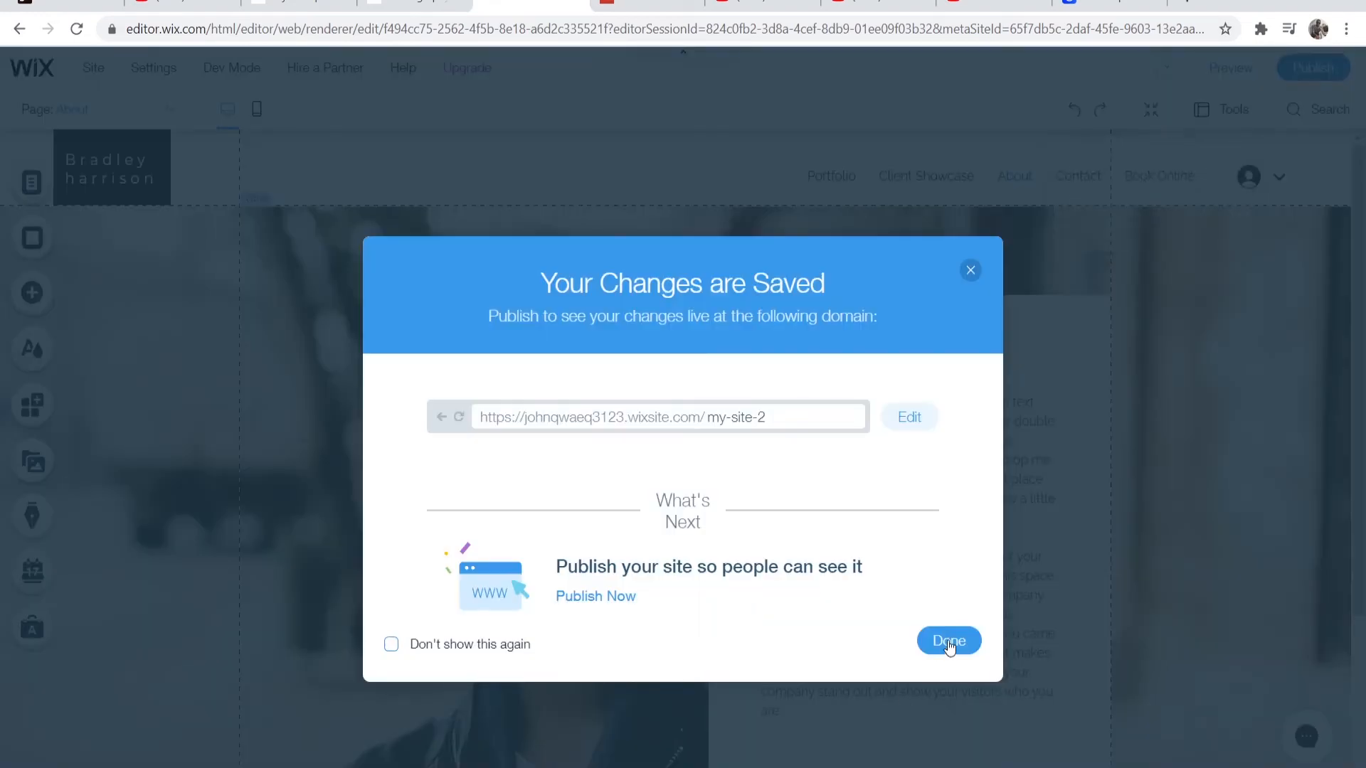
left_click(949, 644)
left_click(1237, 75)
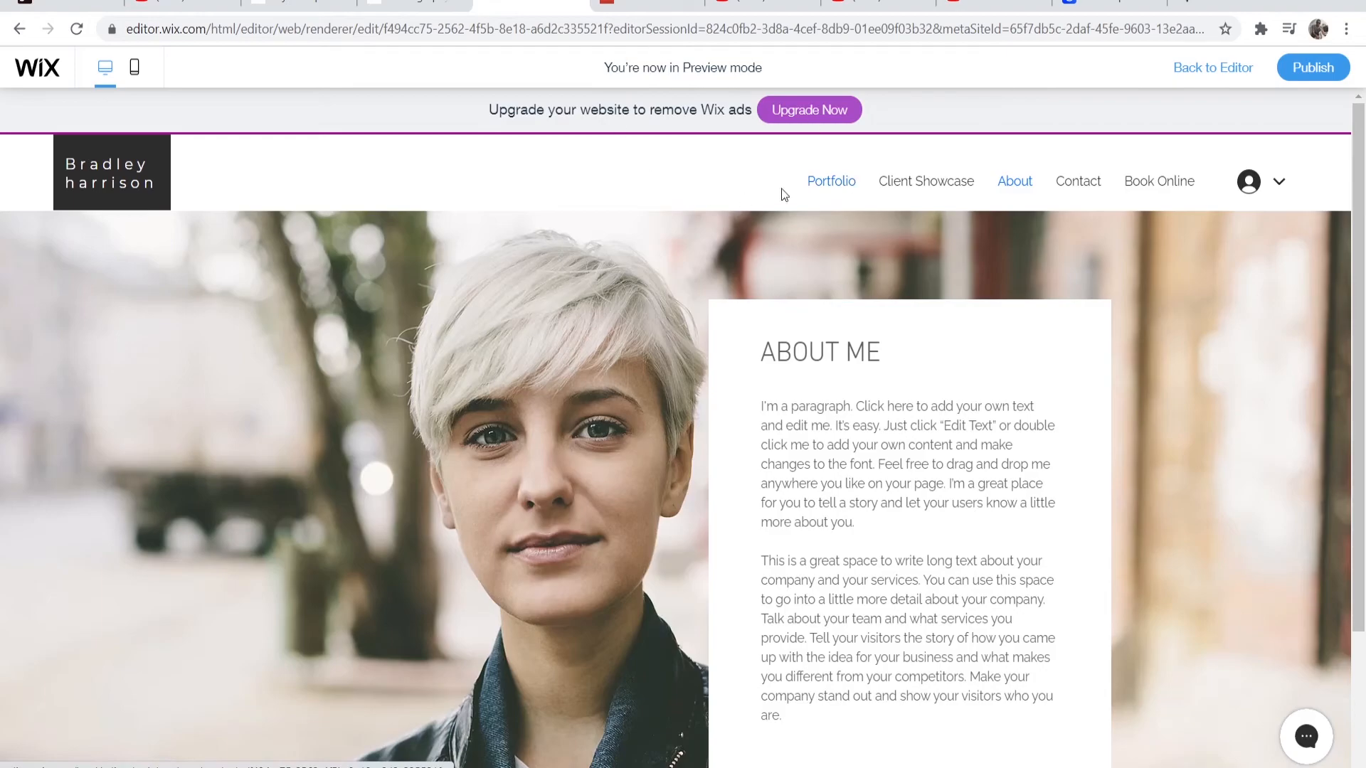
Step: Browse the Portfolio page in the desktop preview
left_click(831, 183)
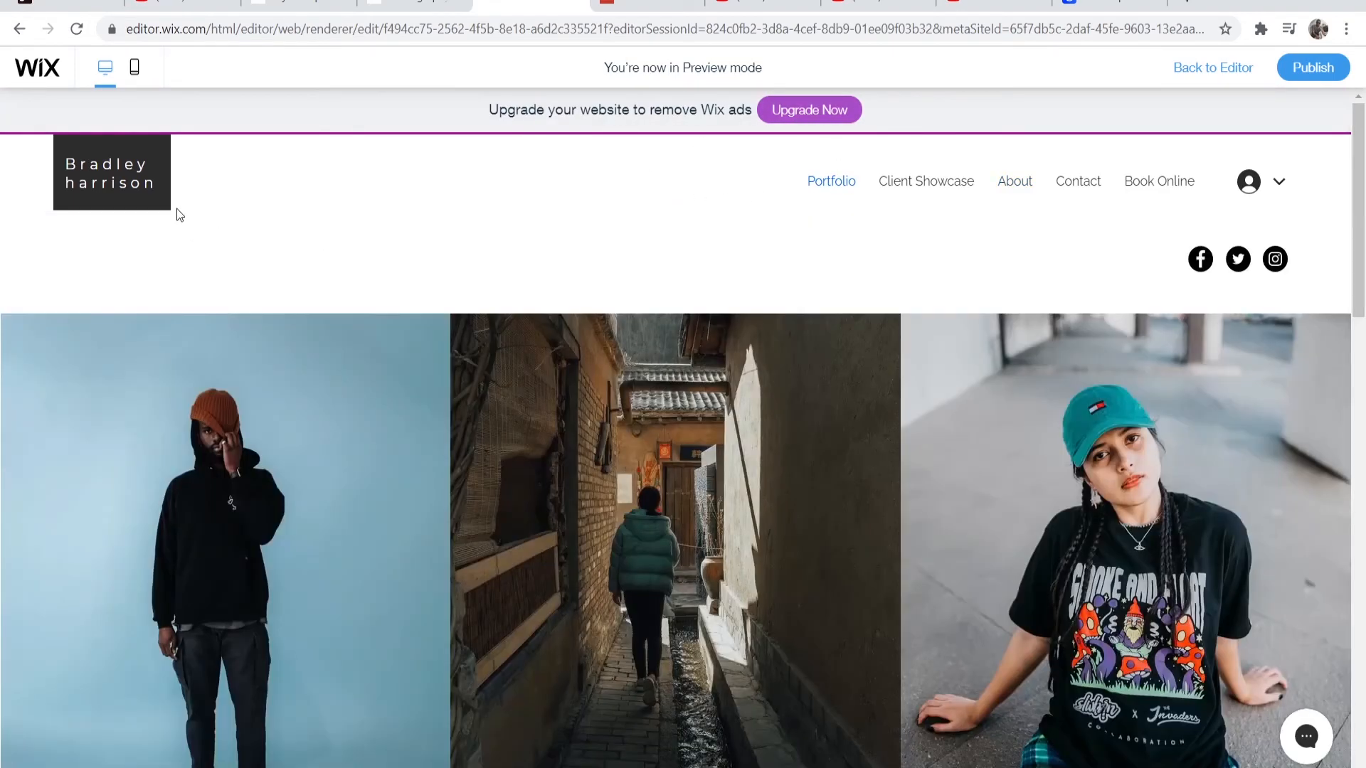
scroll(292, 228, "down", 15)
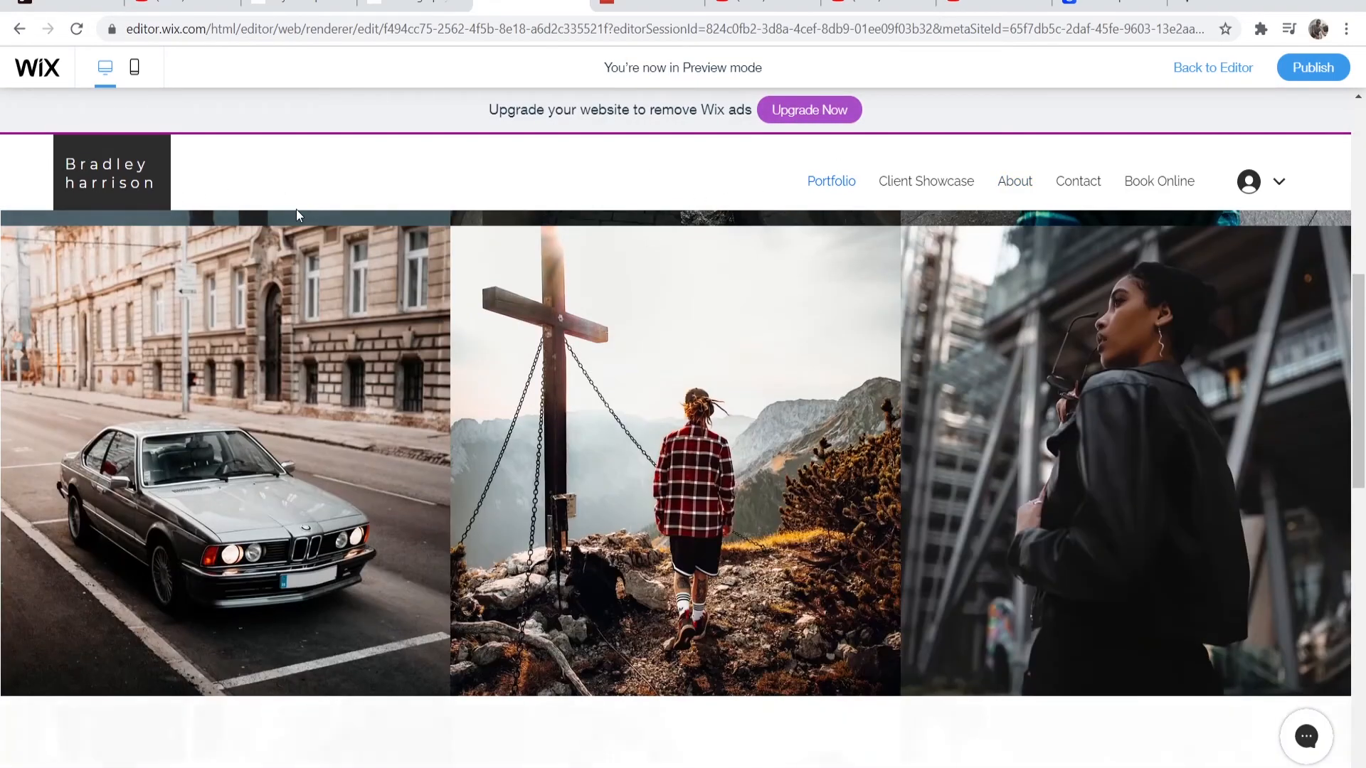
scroll(667, 335, "down", 5)
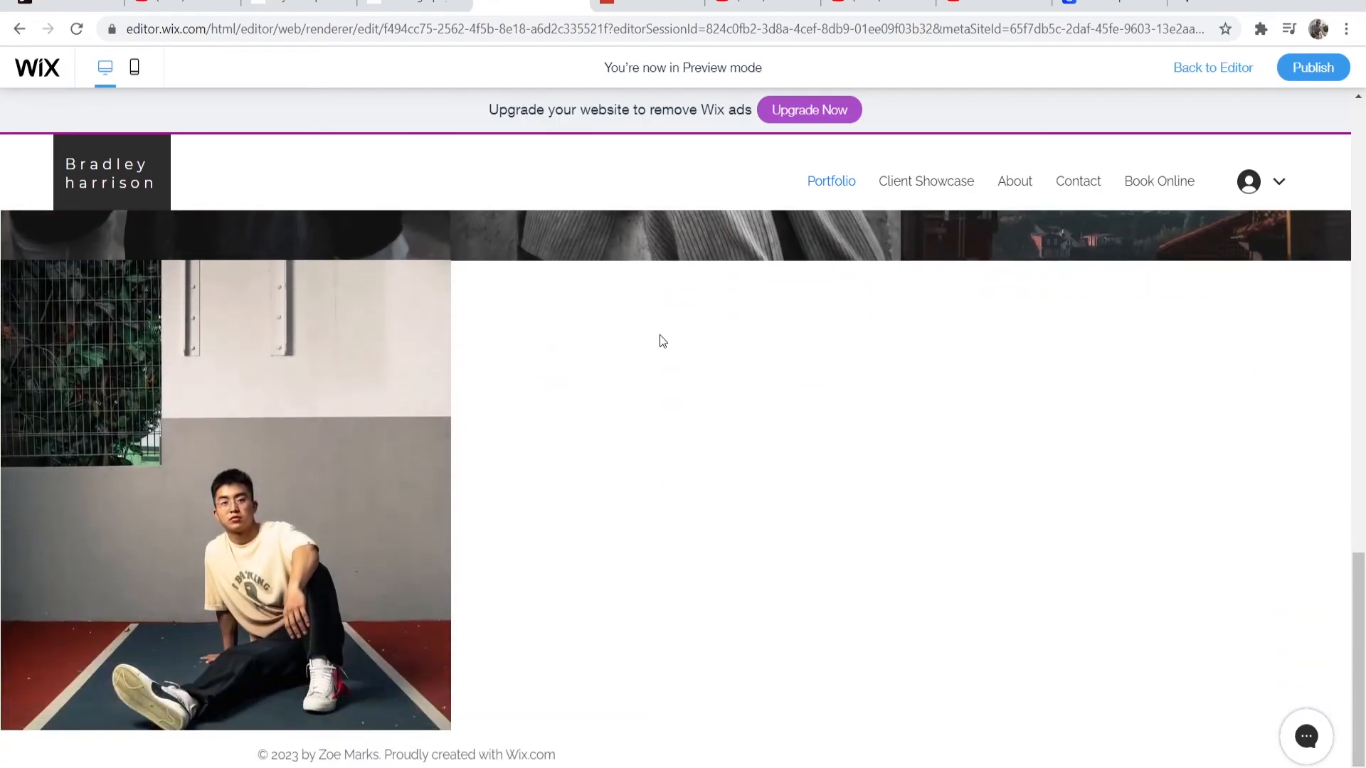
scroll(658, 335, "up", 20)
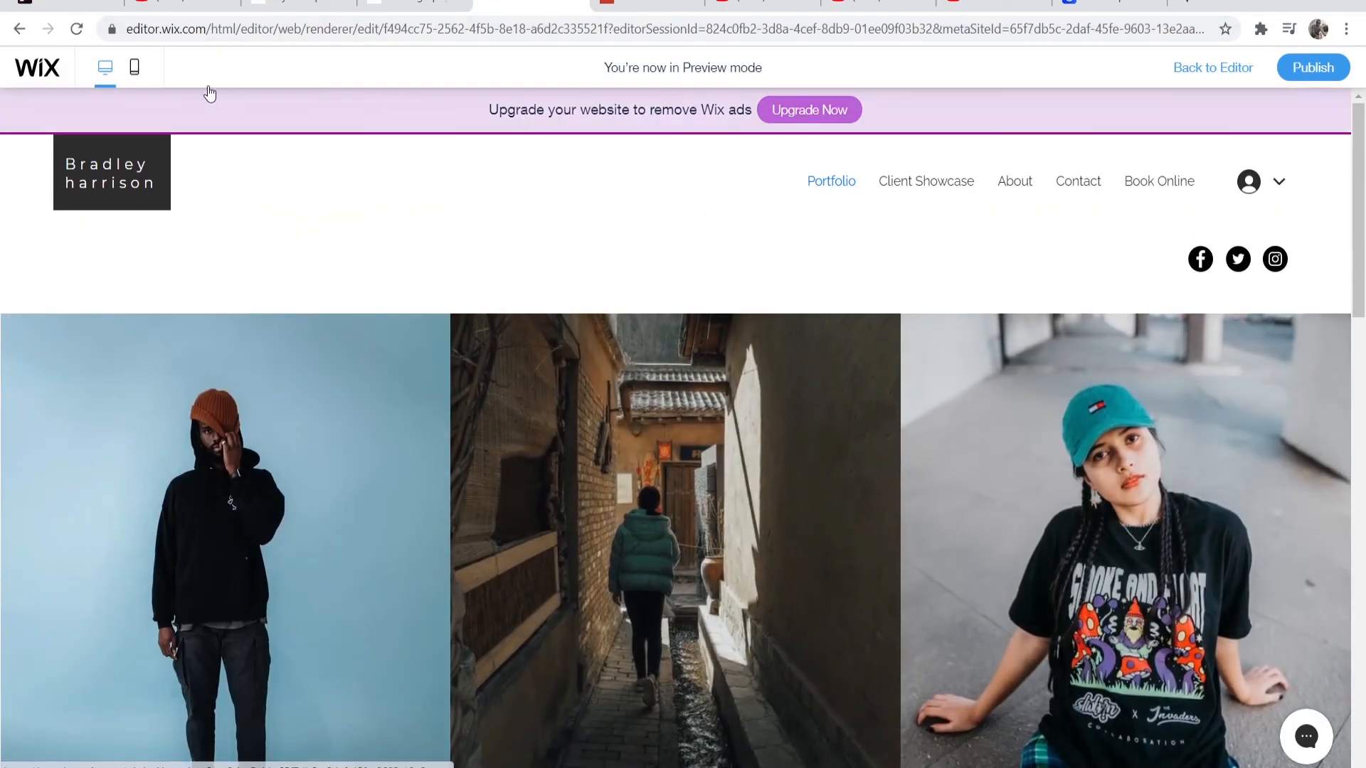
Step: Check the Portfolio page in the mobile preview, then publish the site live
left_click(135, 66)
scroll(613, 238, "down", 8)
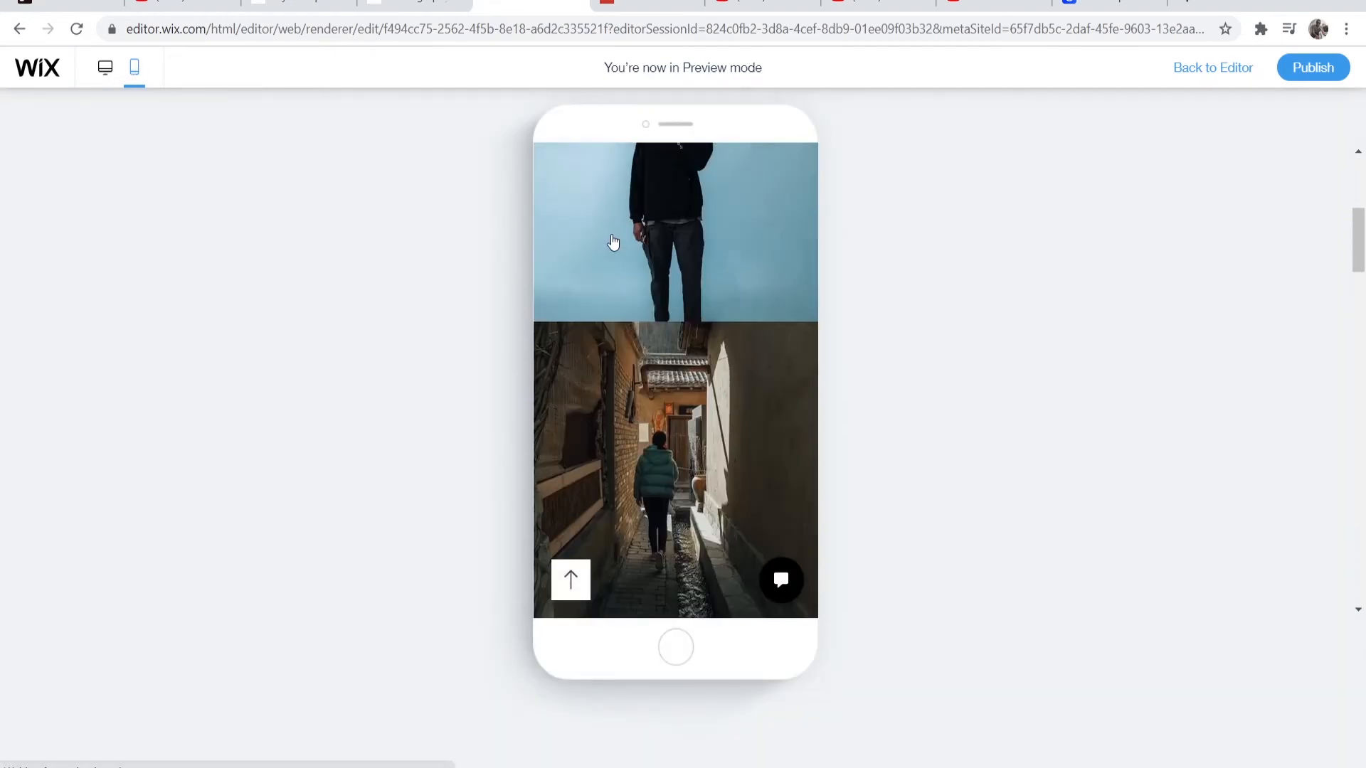
scroll(612, 238, "up", 12)
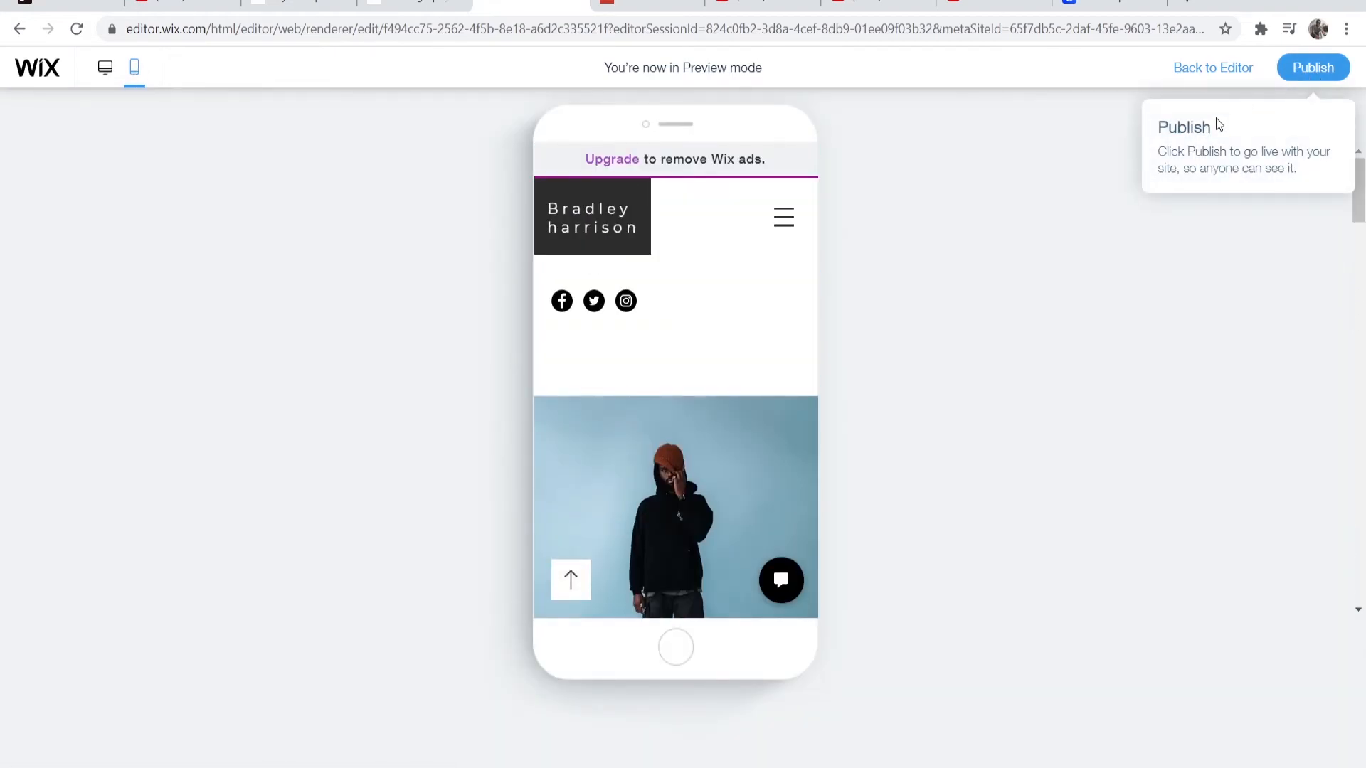
left_click(1317, 71)
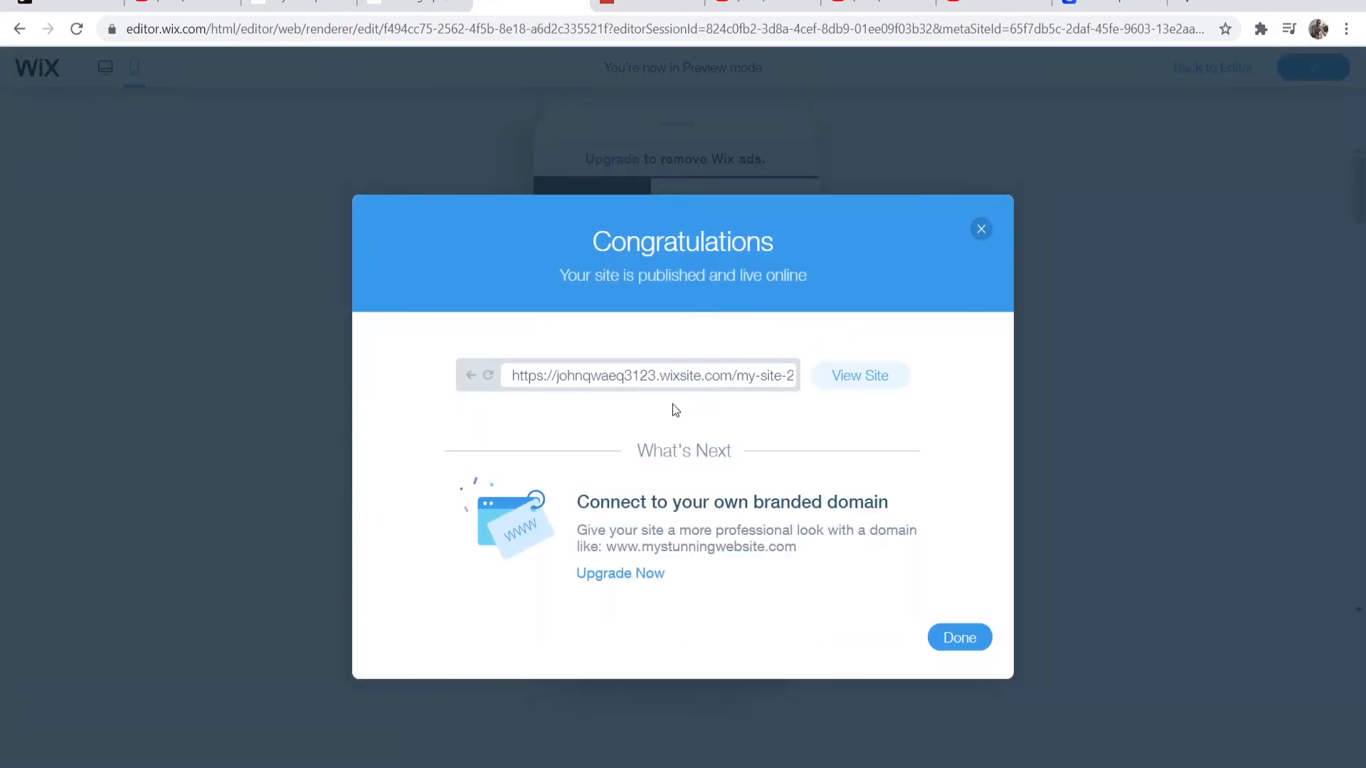
Step: Open the published wixsite address in a new tab from the Congratulations window
left_click_drag(528, 380, 616, 377)
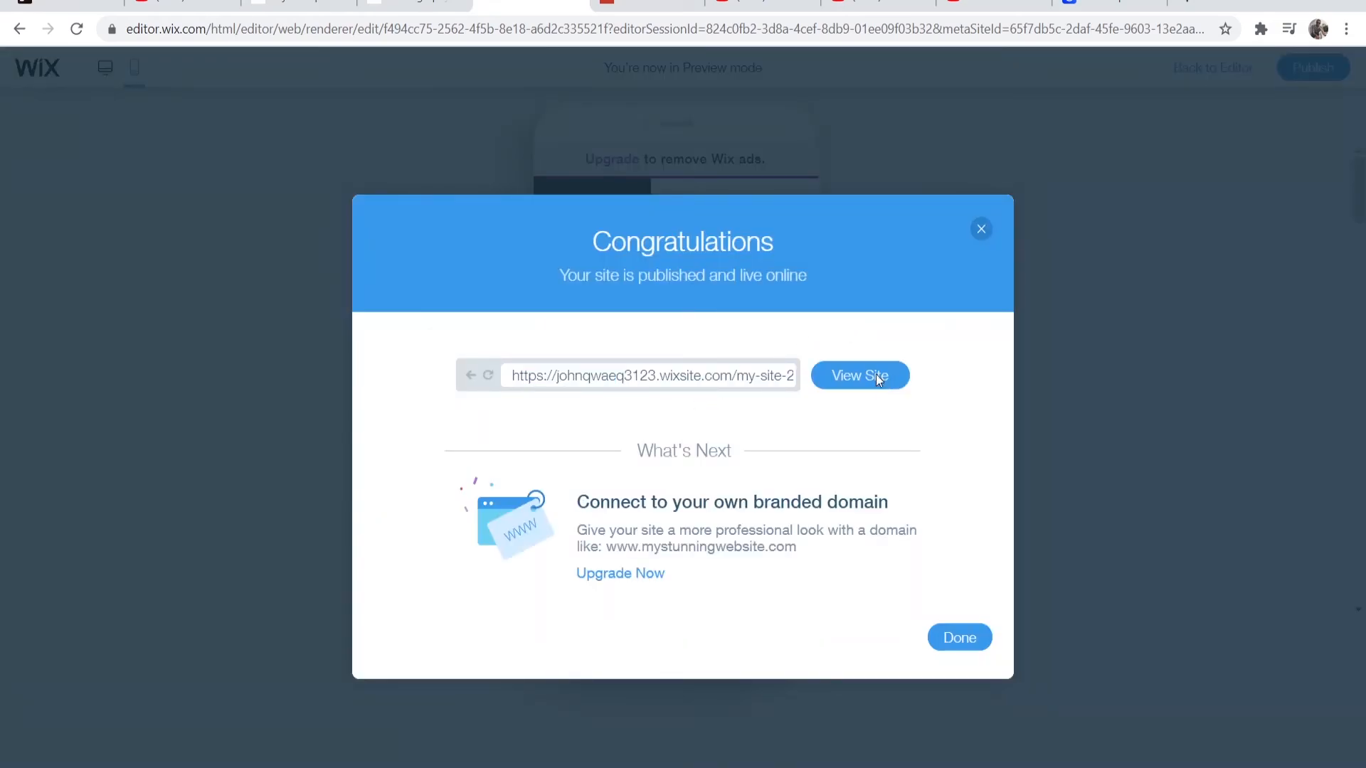
left_click(859, 376)
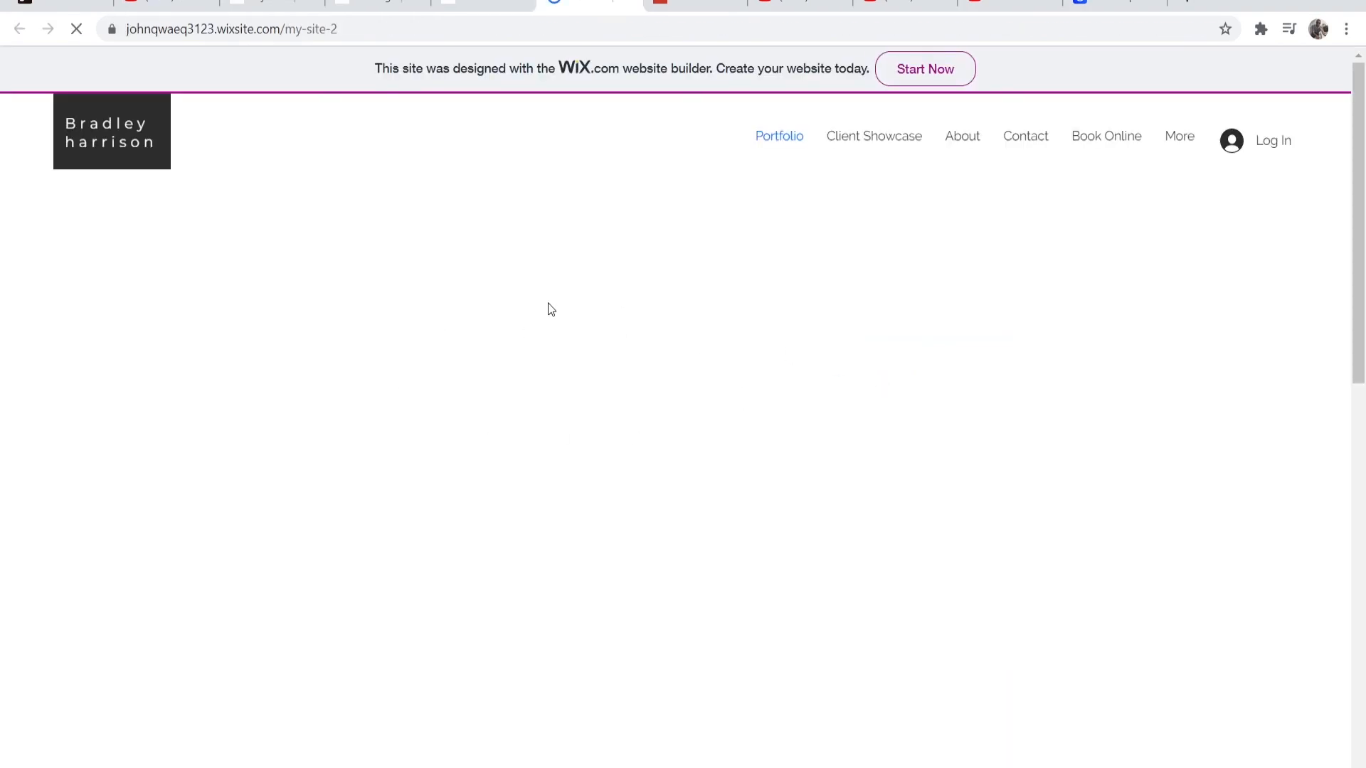